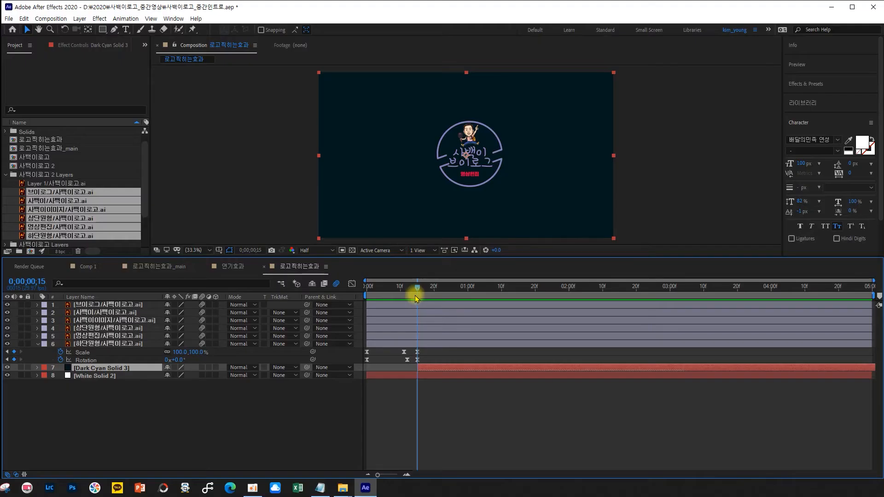
Make the Dark Cyan Solid 3 layer 3D and keyframe its X Rotation at 90° and Y Rotation at -29° at 0;00;00;15
click(216, 368)
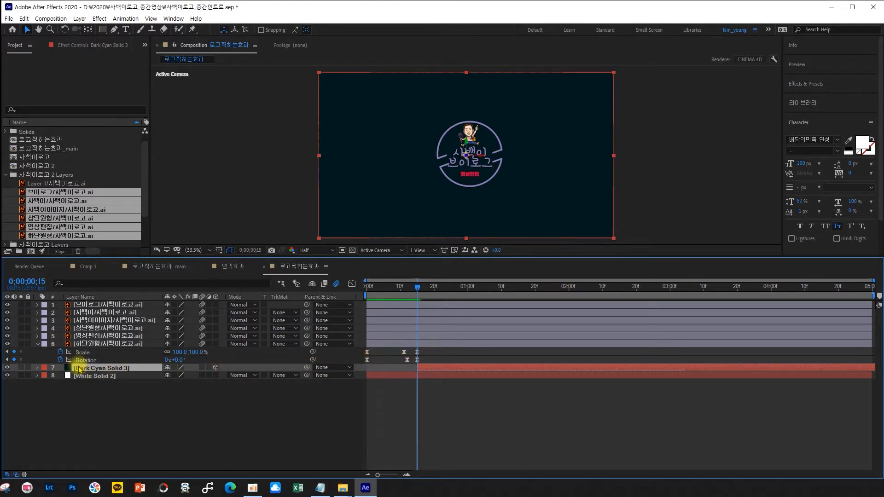
key(r)
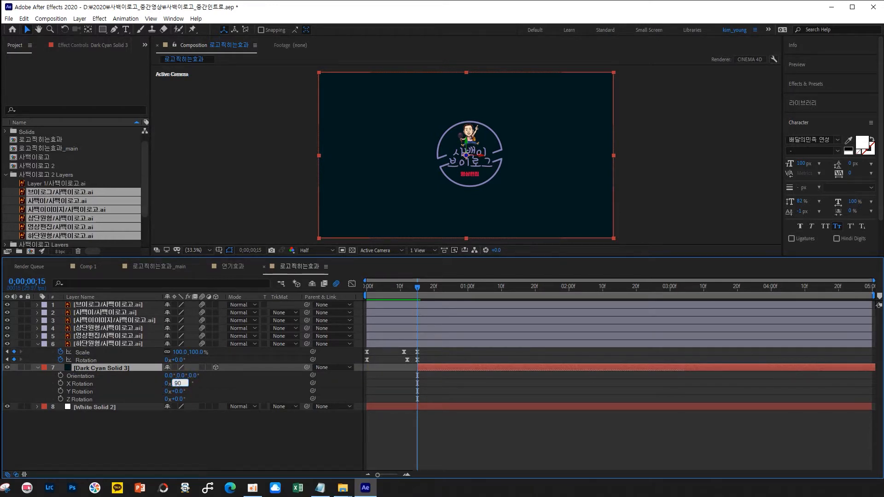
click(377, 368)
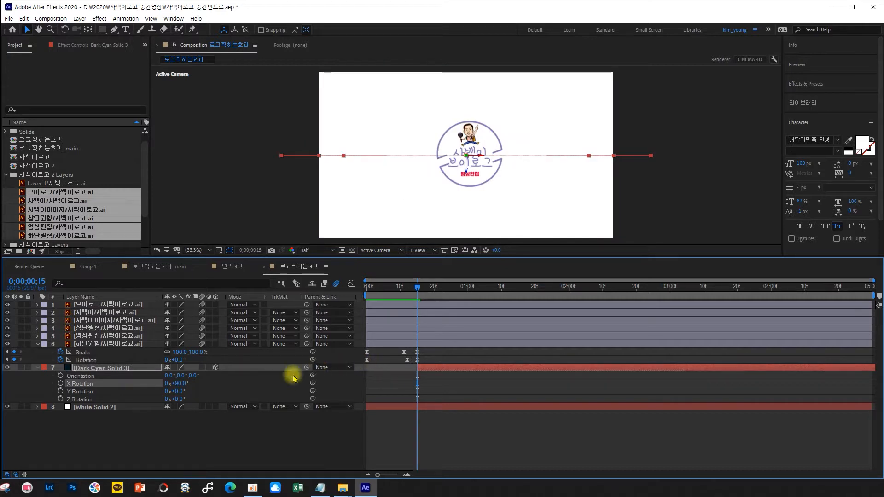
click(176, 391)
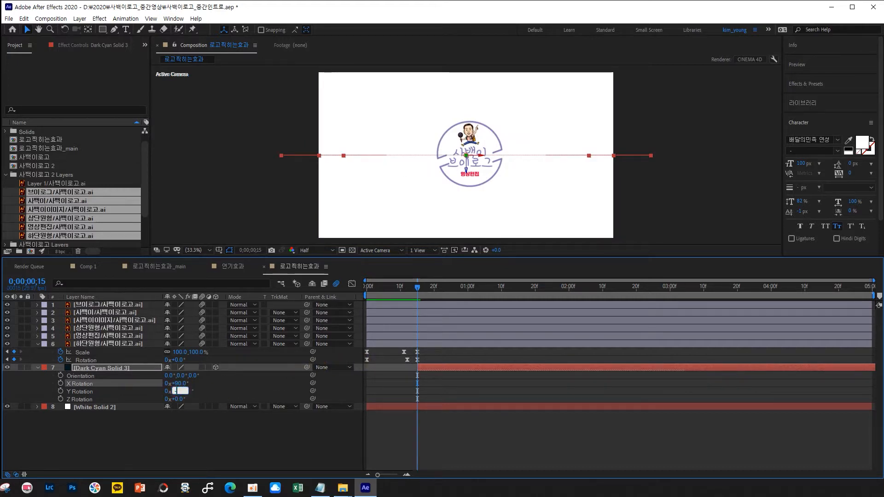
click(305, 369)
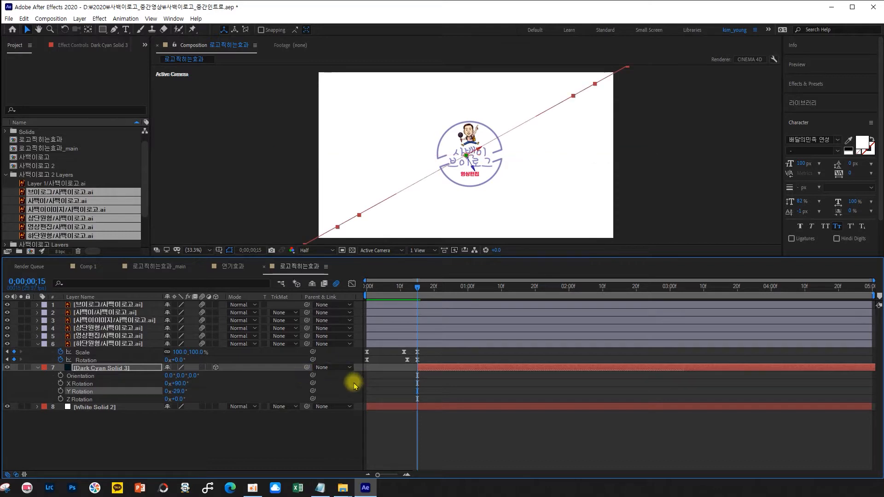
click(60, 384)
click(61, 391)
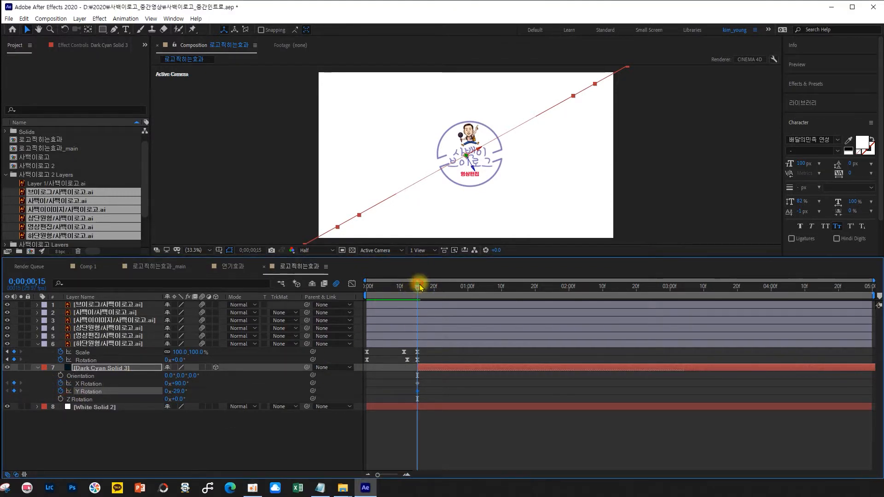
Keyframe the Dark Cyan Solid 3 layer's X Rotation and Y Rotation at 0° at 0;00;00;18
drag(416, 289, 420, 288)
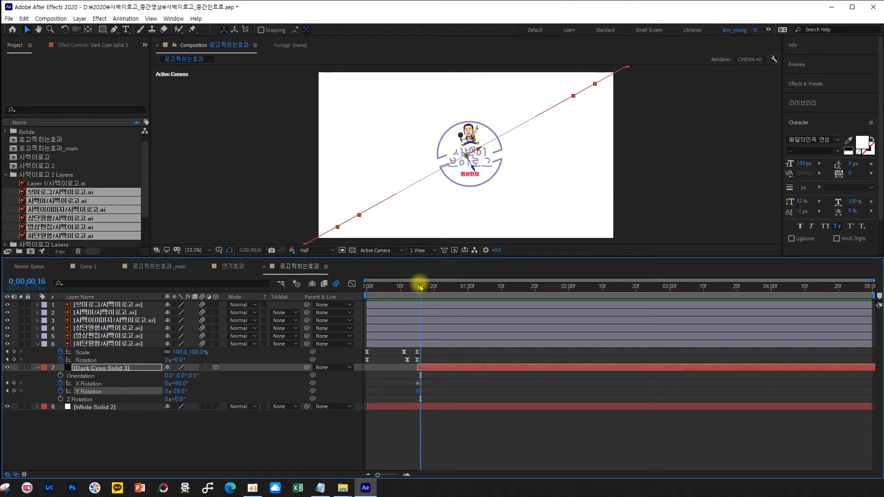
click(181, 384)
text(0)
key(Return)
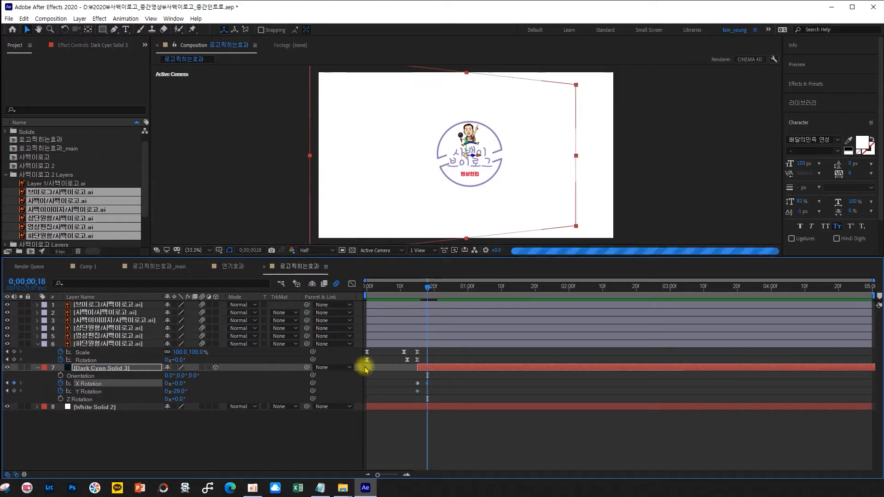
click(181, 391)
text(0)
key(Return)
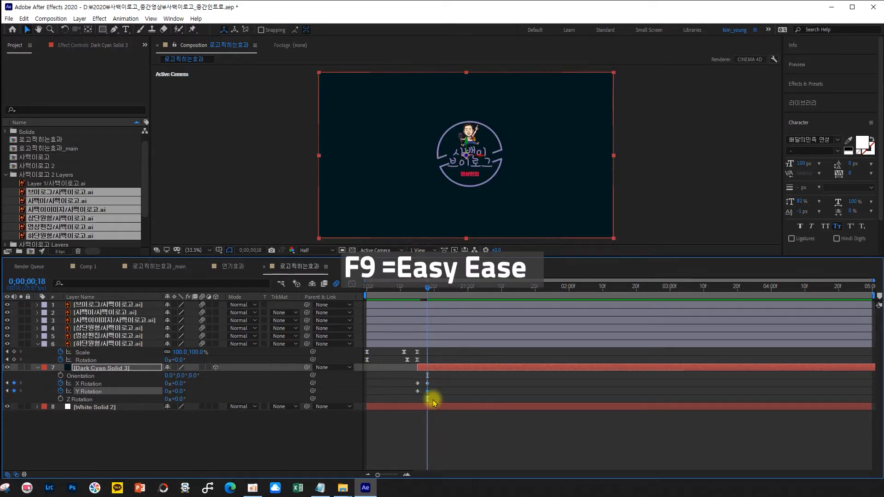
Apply Easy Ease to all X and Y Rotation keyframes of the Dark Cyan Solid 3 layer
drag(442, 390, 396, 370)
key(F9)
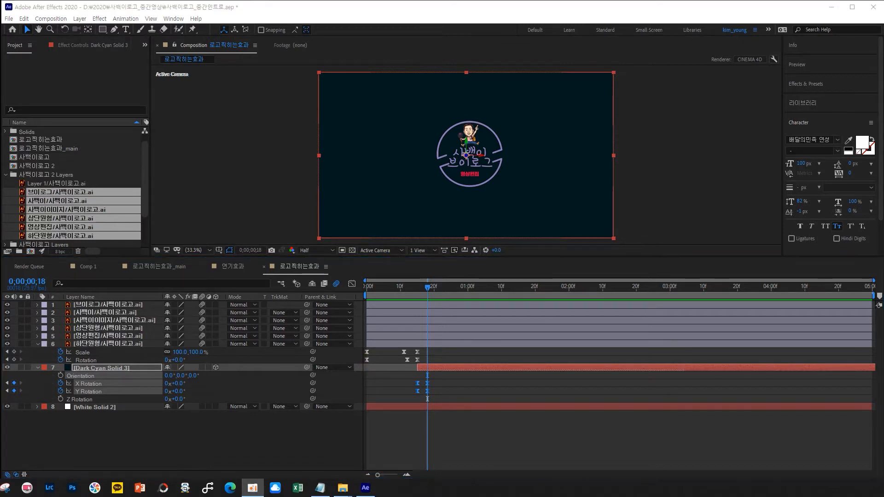
drag(428, 287, 427, 309)
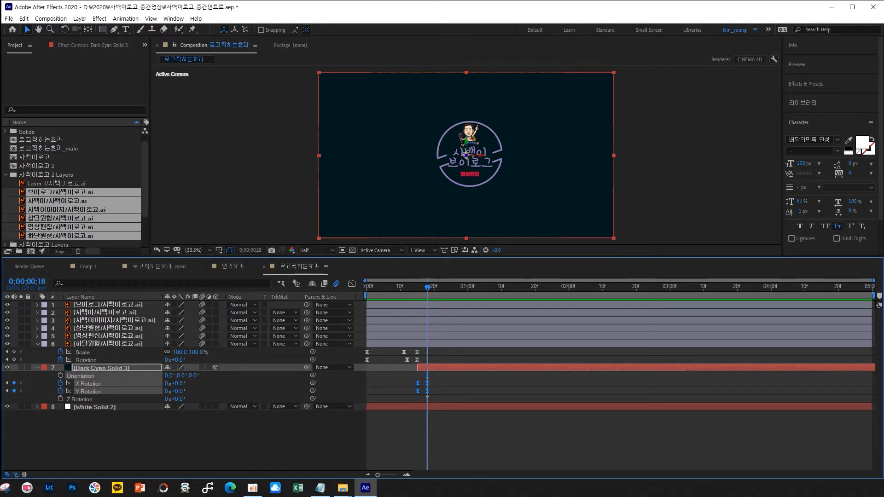
click(110, 434)
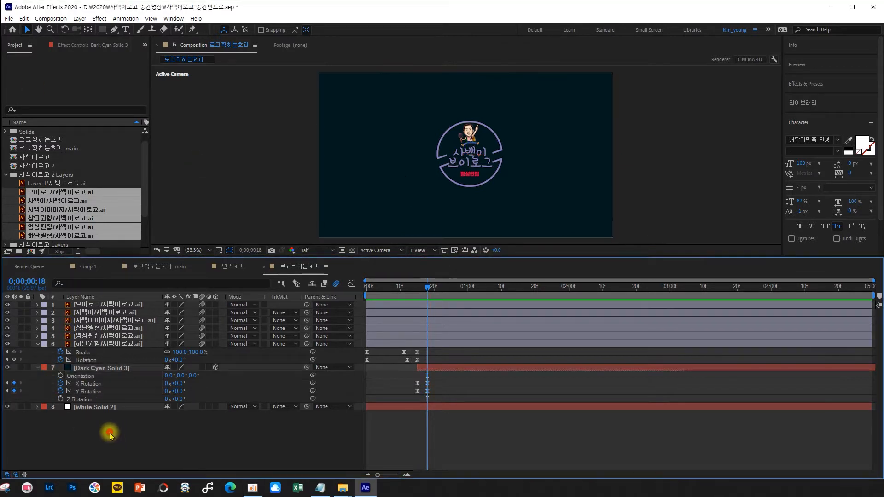
Add the 3.1.mp4 smoke clip directly above Dark Cyan Solid 3, starting at about frame 14, just before the solid
click(5, 175)
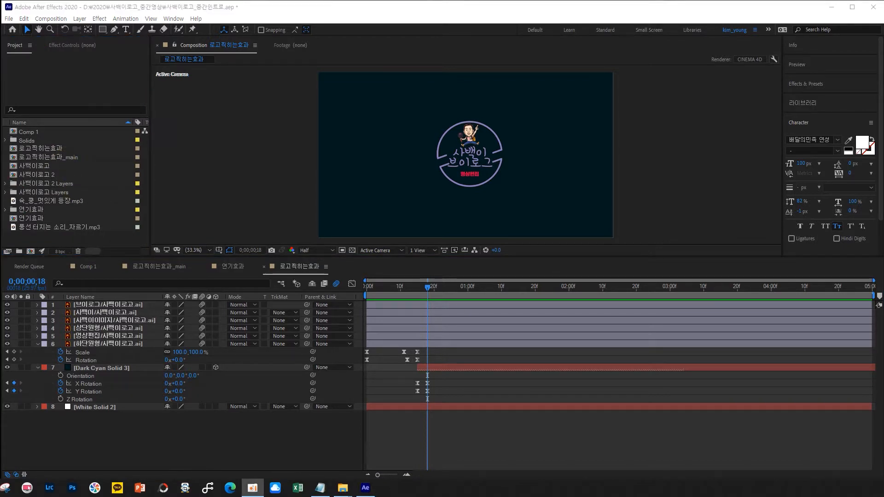
click(6, 210)
scroll(79, 198, down, 5)
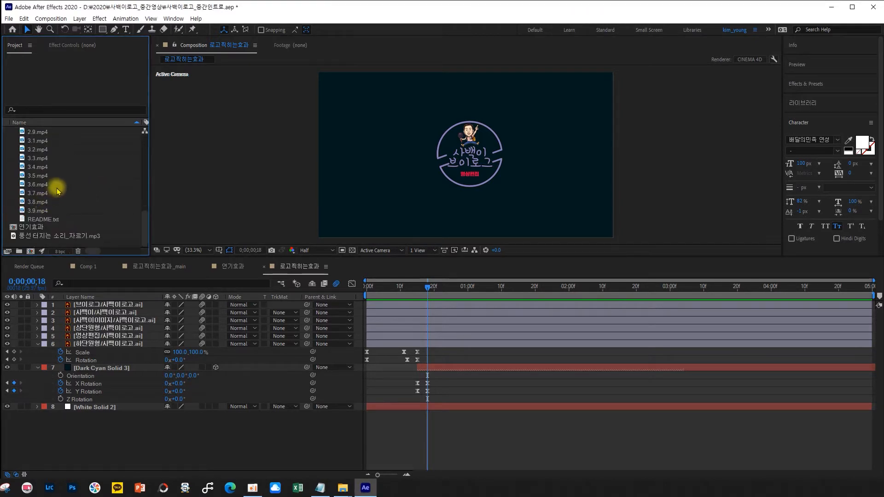
drag(37, 140, 95, 358)
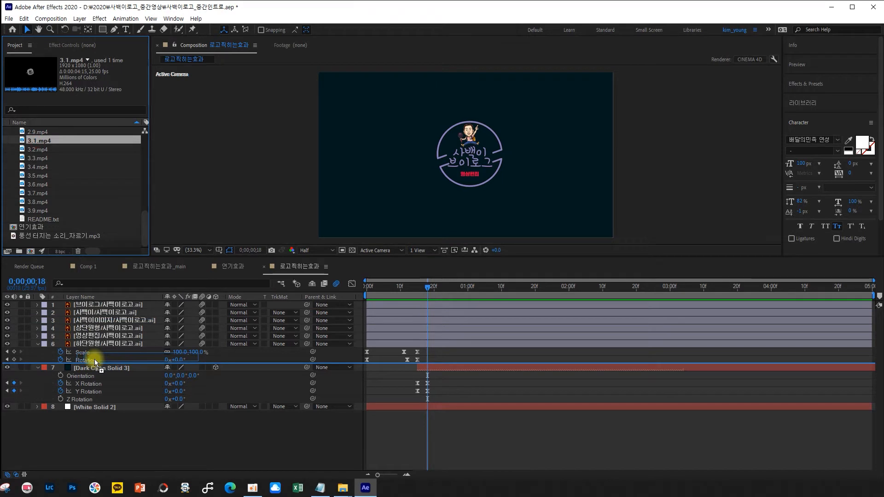
drag(95, 359, 95, 359)
drag(389, 370, 436, 386)
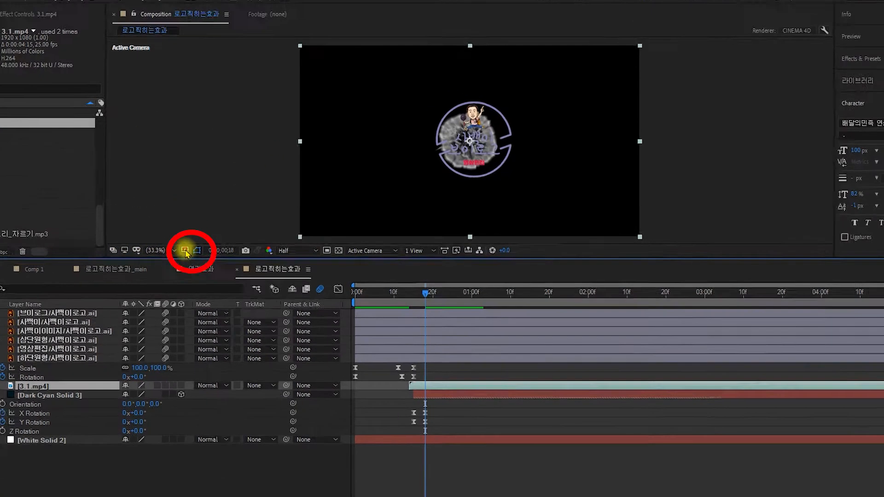
Show the proportional grid, then widen the 3.1.mp4 layer slightly beyond the frame and nudge it right to centre the smoke behind the logo
click(185, 251)
click(232, 274)
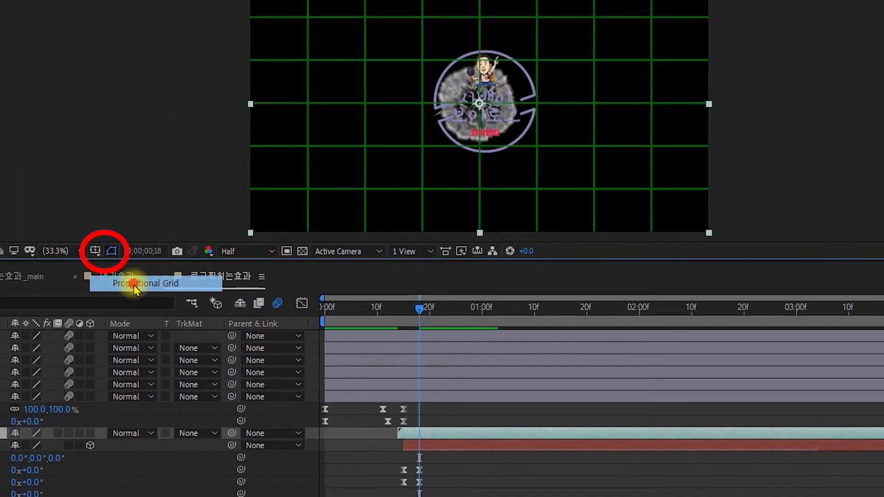
drag(259, 111, 231, 111)
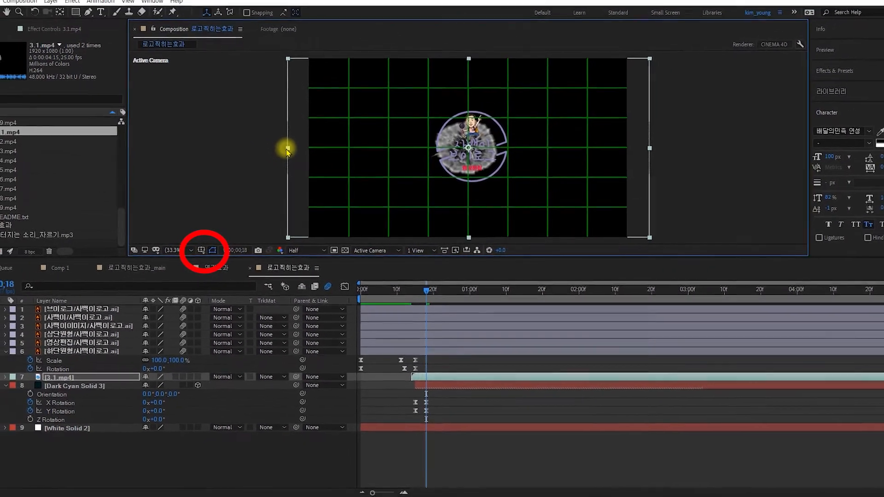
key(Right)
key(Right)
key(Right)
key(Right)
key(Right)
key(Right)
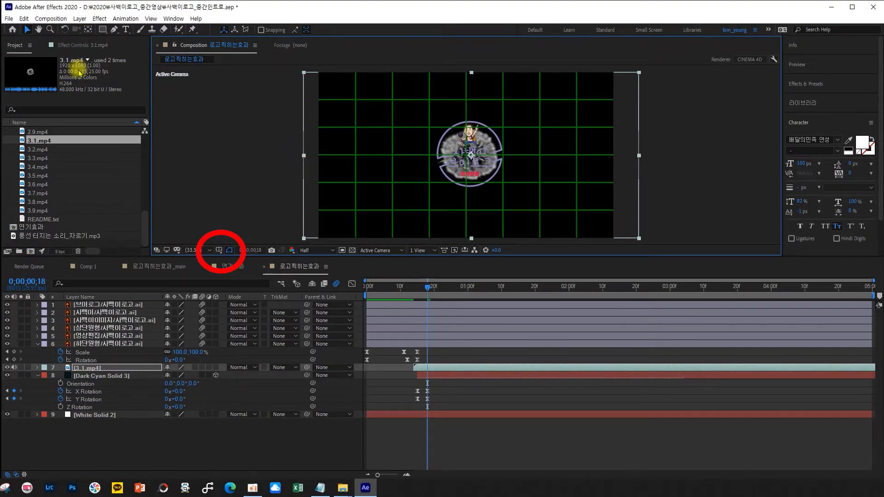
Move the 3.1.mp4 layer's anchor point onto the centre of the composition with the Pan Behind tool
click(87, 30)
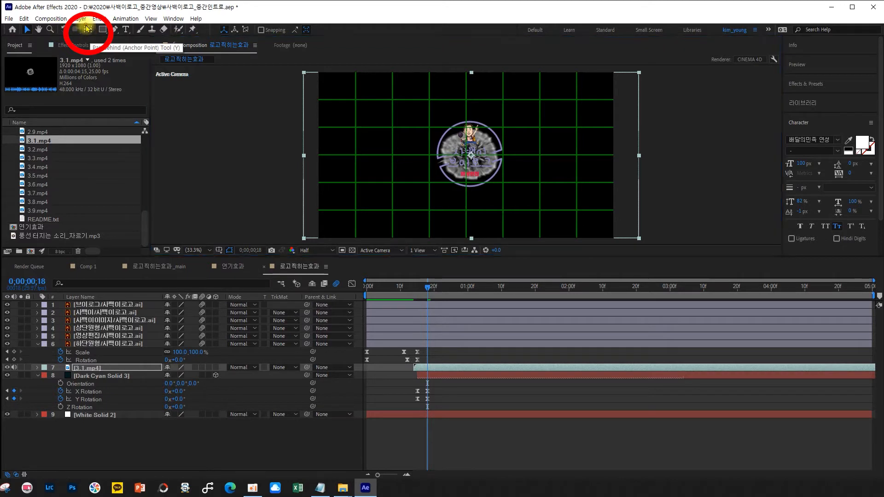
drag(473, 159, 470, 158)
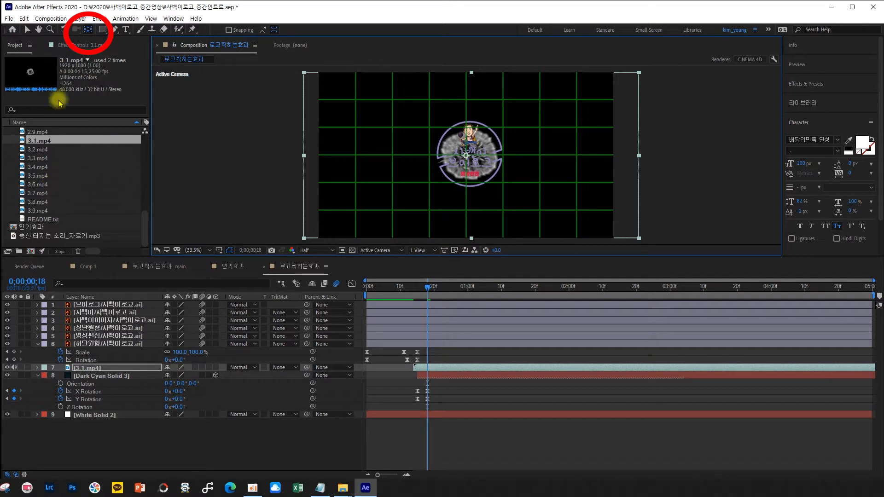
click(27, 30)
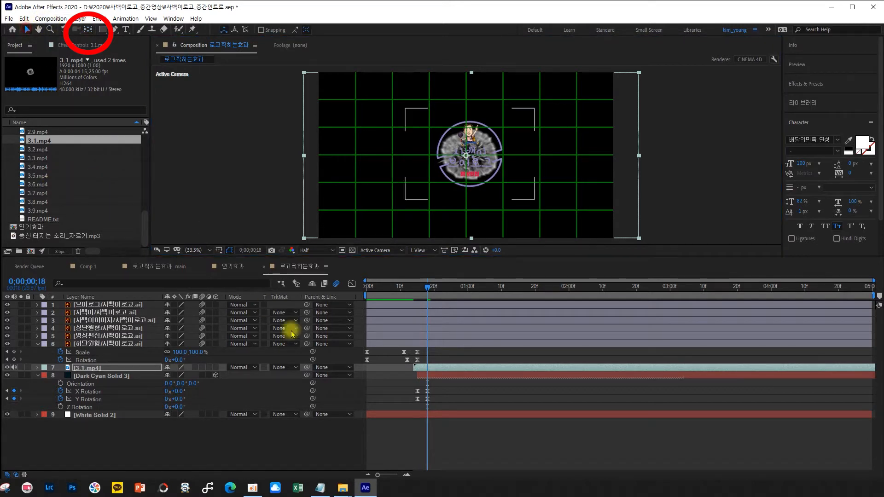
click(184, 437)
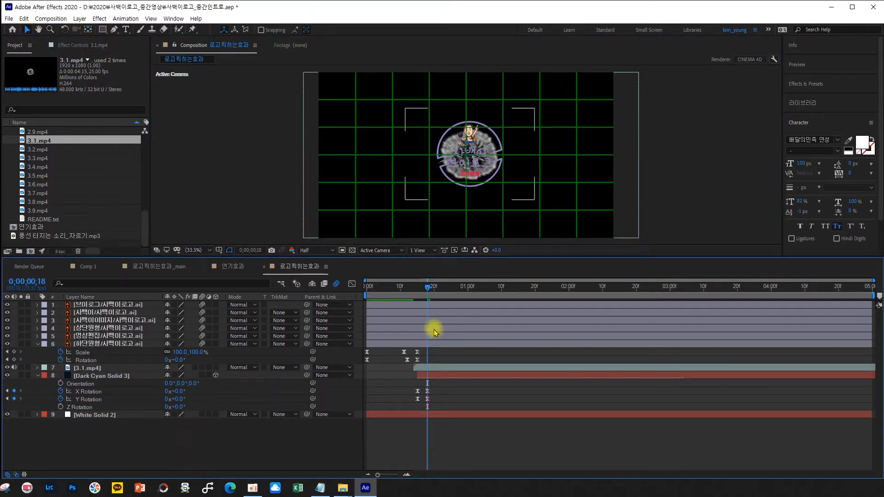
Hide the proportional grid and preview the composition from the start
drag(417, 286, 381, 284)
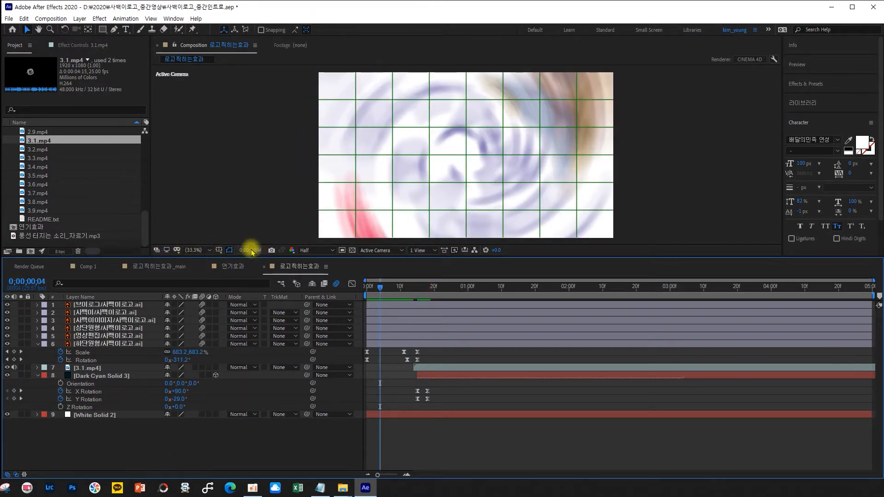
click(219, 250)
click(242, 272)
click(363, 285)
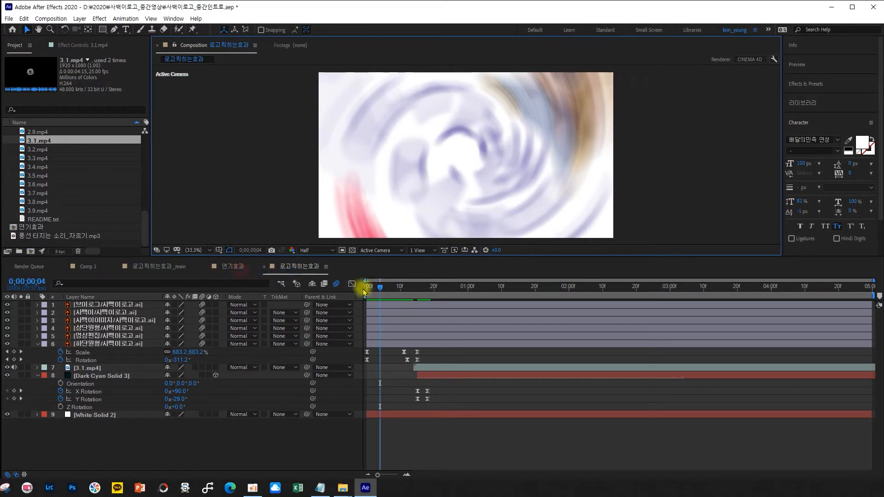
key(space)
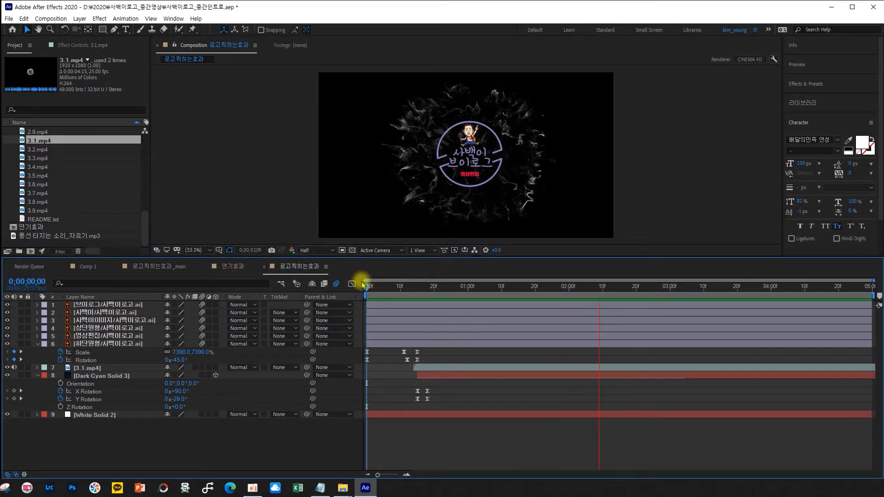
key(space)
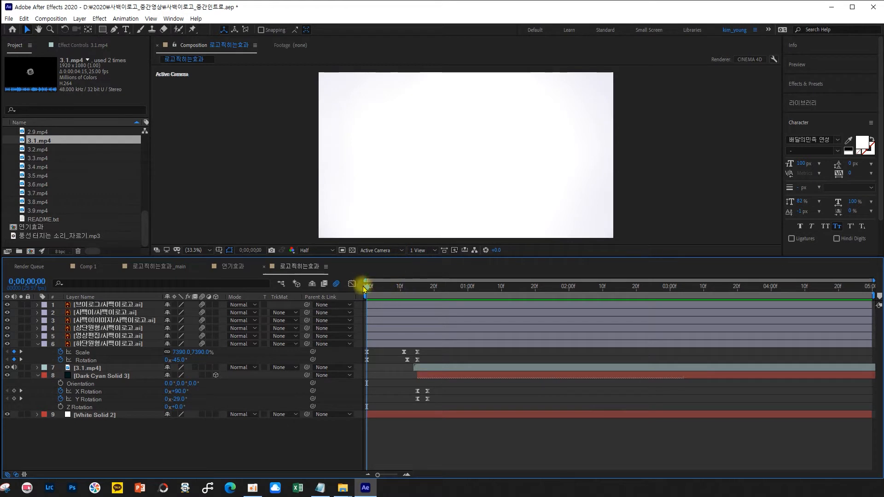
Shift the 3.1.mp4 layer slightly so it starts together with Dark Cyan Solid 3 at about frame 15
drag(368, 289, 423, 308)
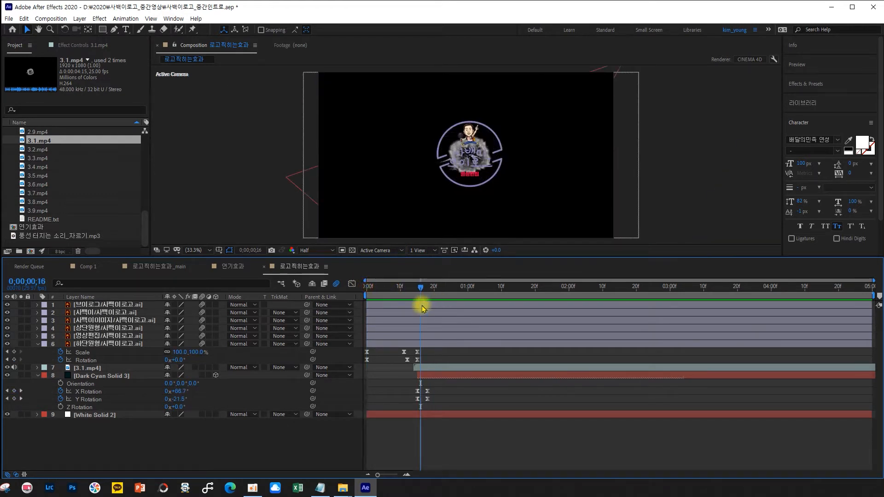
click(433, 368)
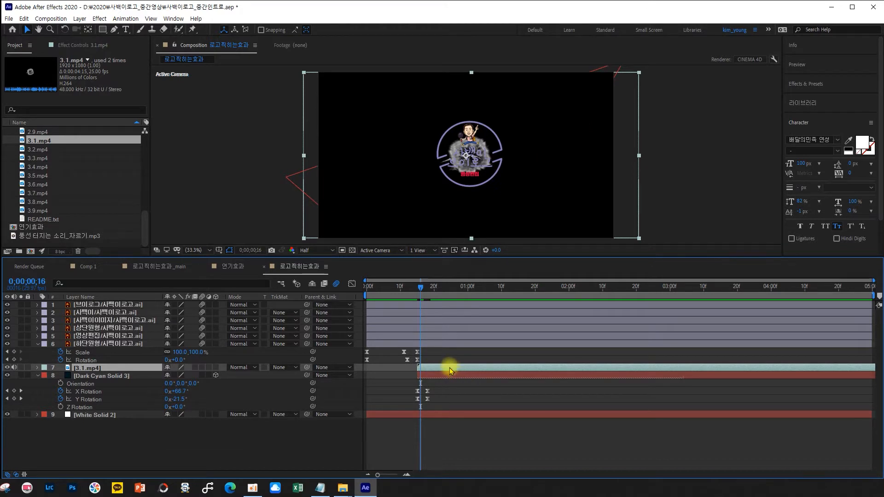
right_click(449, 368)
mouse_move(475, 158)
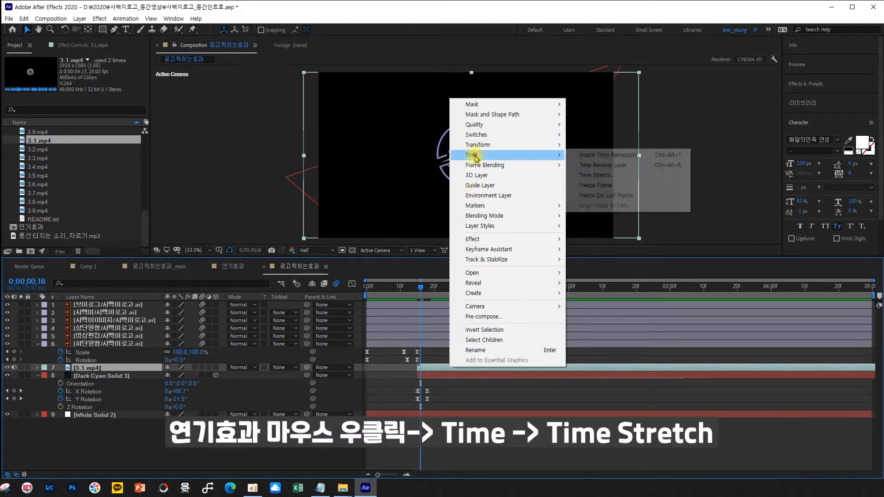
click(610, 190)
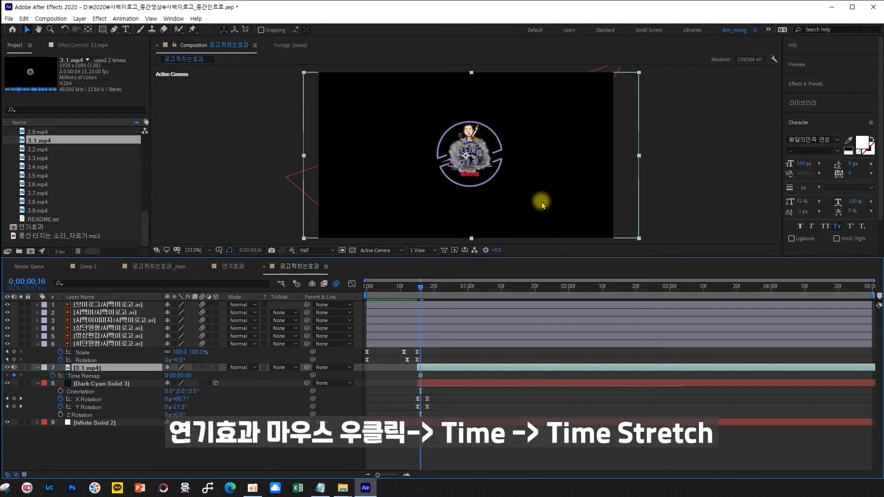
key(ctrl+z)
Time-stretch the 3.1.mp4 layer with a stretch factor of 30 and preview the composition from the start
right_click(460, 368)
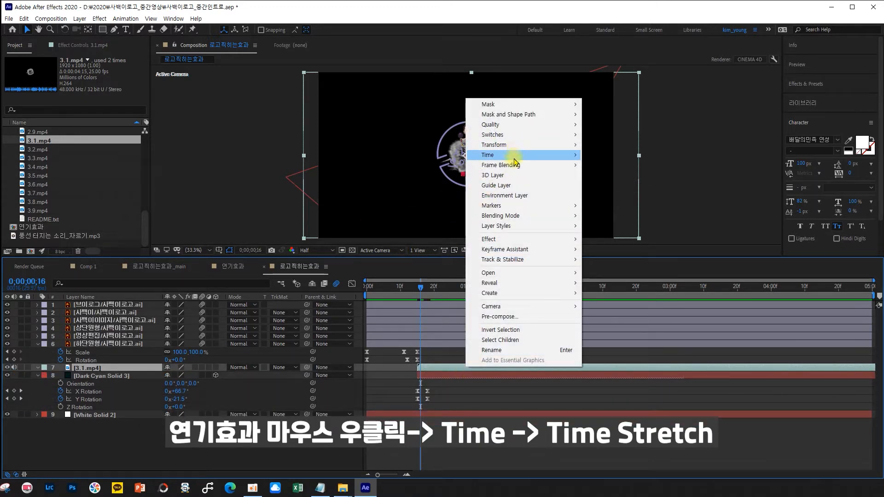
mouse_move(509, 155)
click(601, 180)
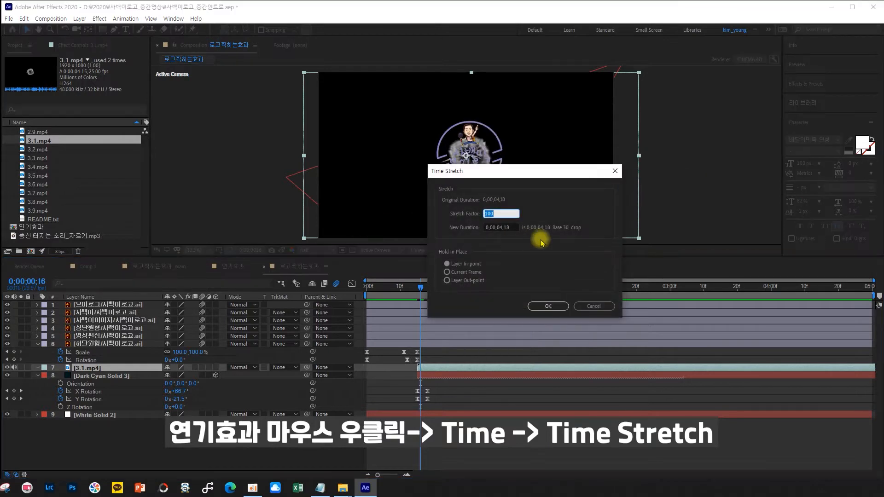
text(30)
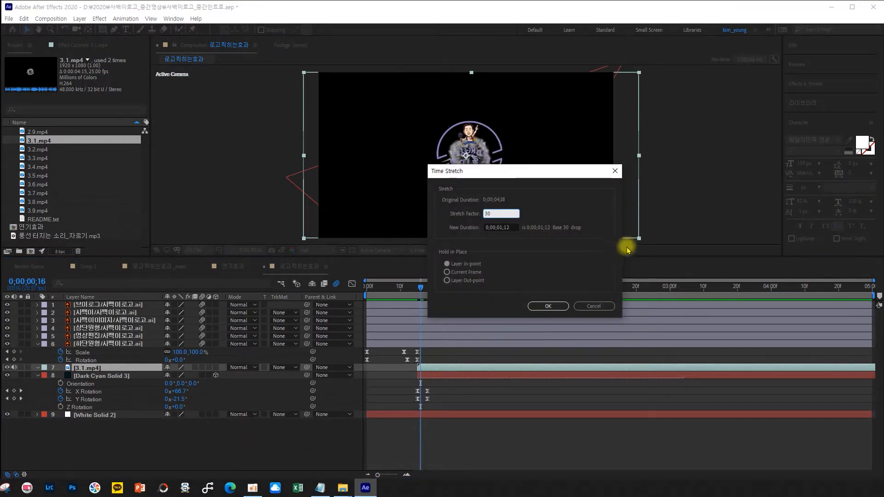
click(545, 305)
drag(422, 292, 355, 288)
key(space)
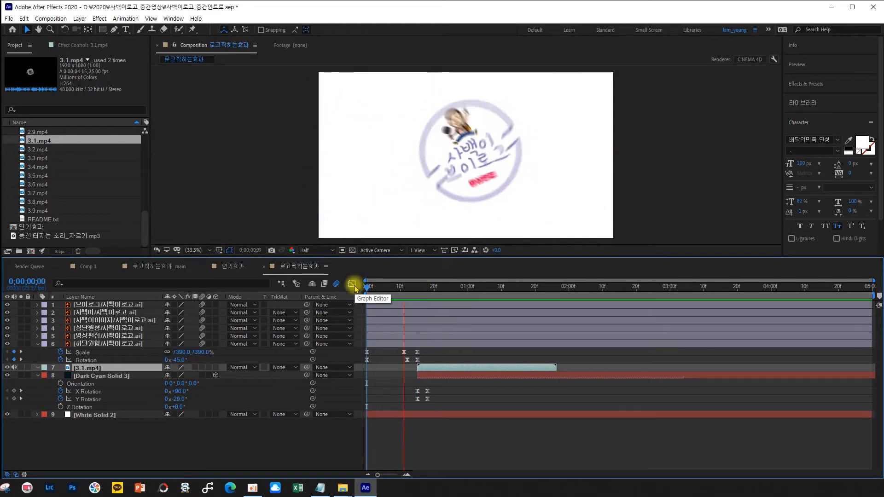
Set the 3.1.mp4 layer's blending mode to Add and scrub to frame 26 to check the smoke over the background
key(space)
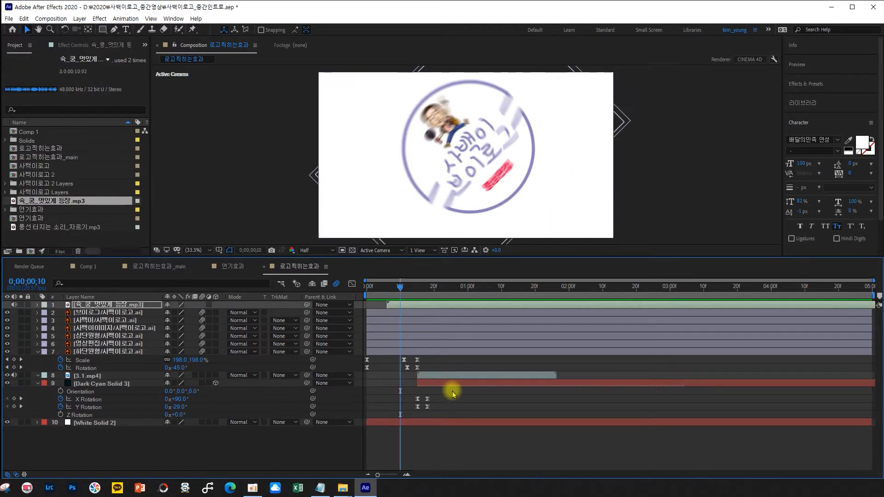
click(450, 385)
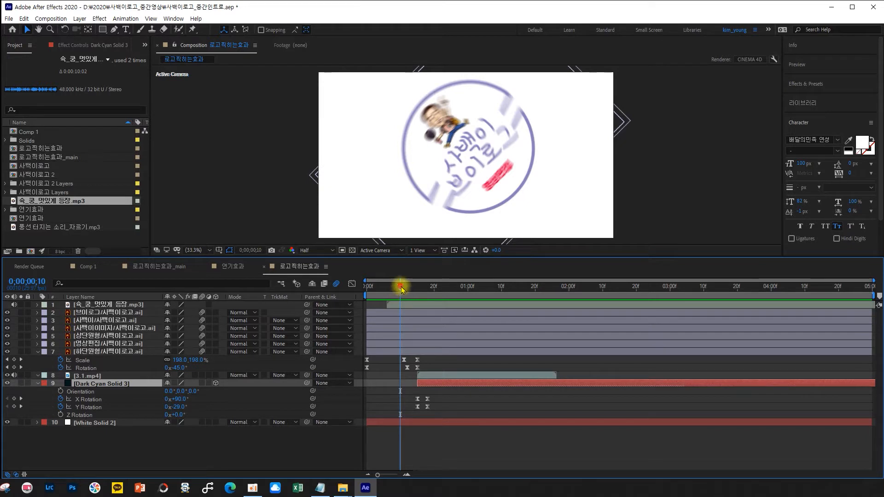
drag(400, 288, 429, 301)
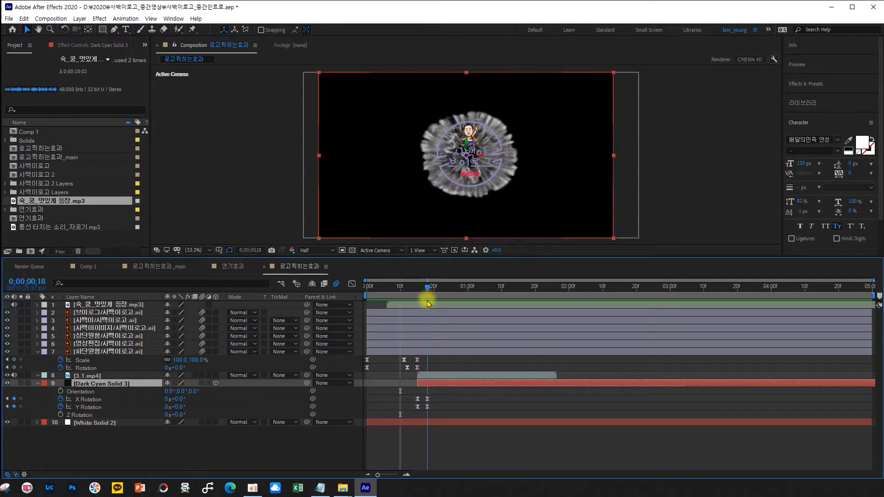
click(444, 378)
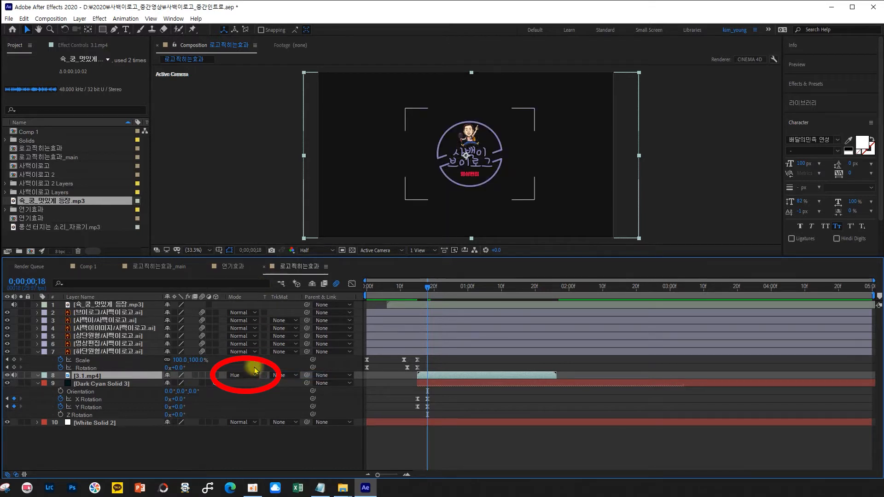
click(250, 376)
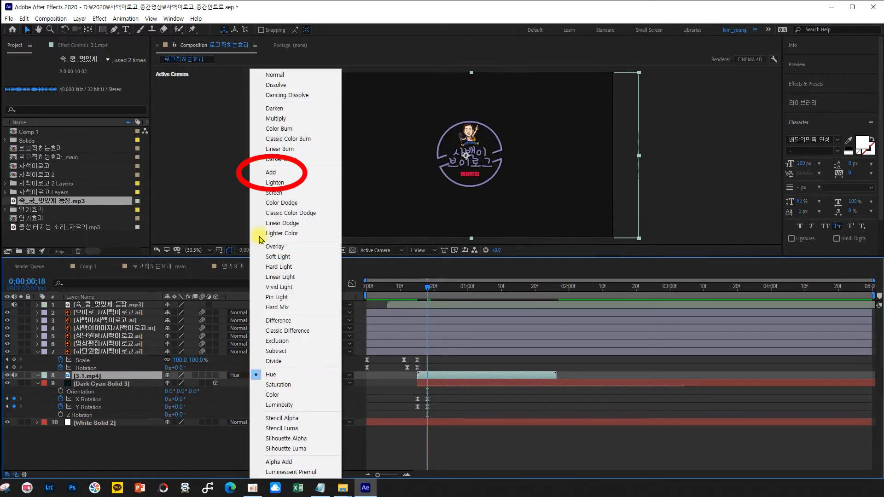
click(271, 172)
drag(427, 285, 455, 313)
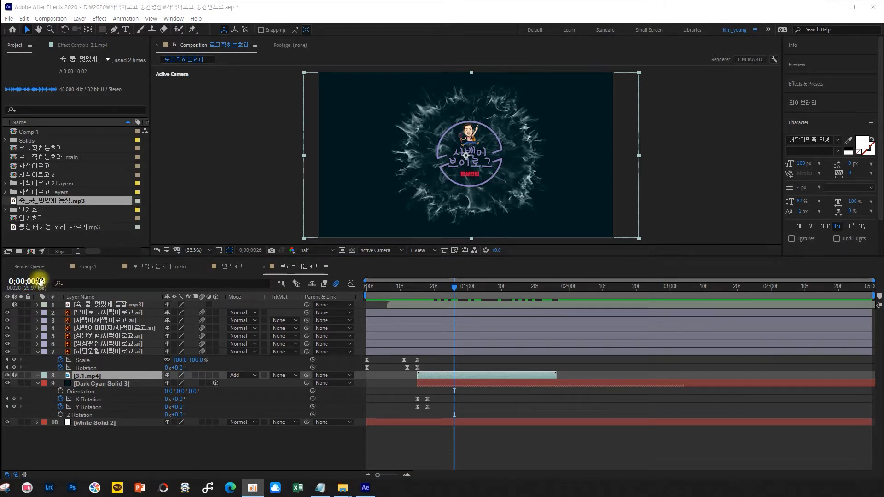
At 0;00;01;27, draw a diagonal Pen line on a new shape layer from just outside the frame's upper-right corner to its lower-left corner
click(314, 8)
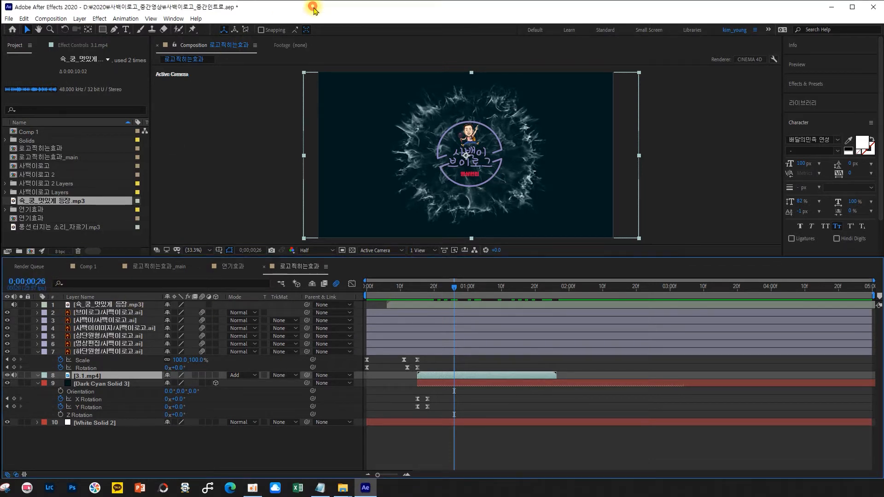
key(alt+shift+j)
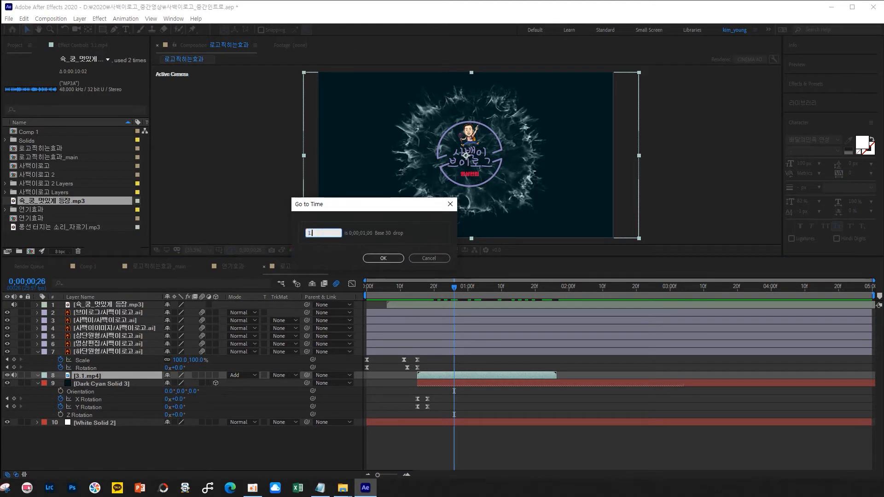
text(1.27)
key(Return)
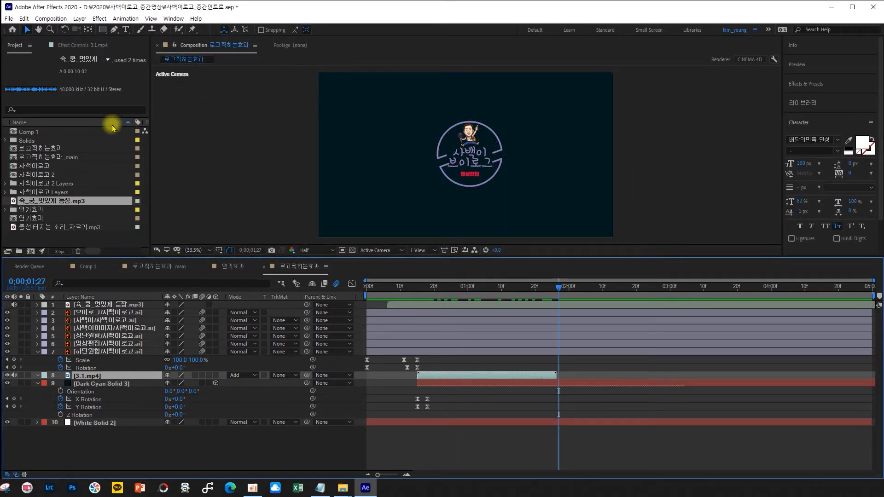
click(106, 442)
click(115, 30)
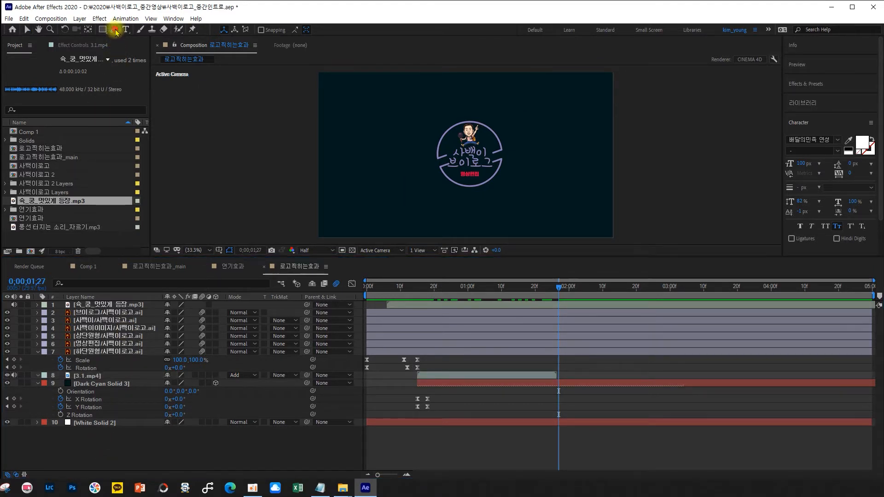
click(619, 69)
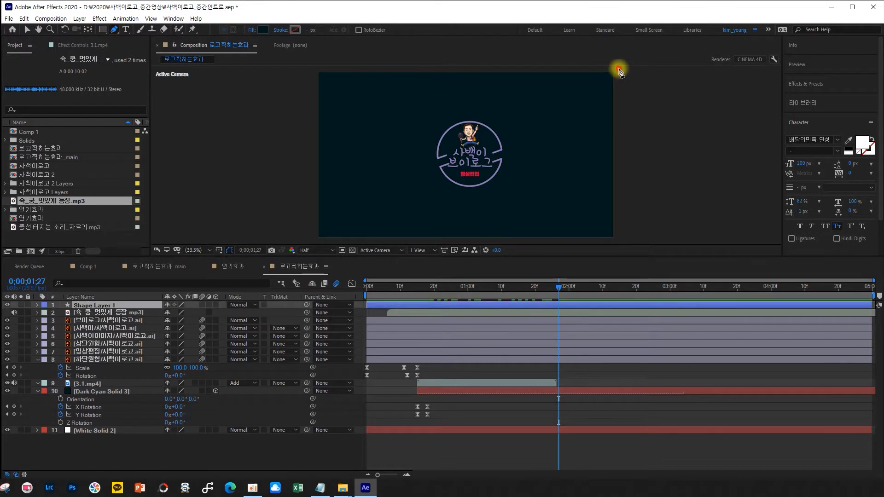
click(315, 241)
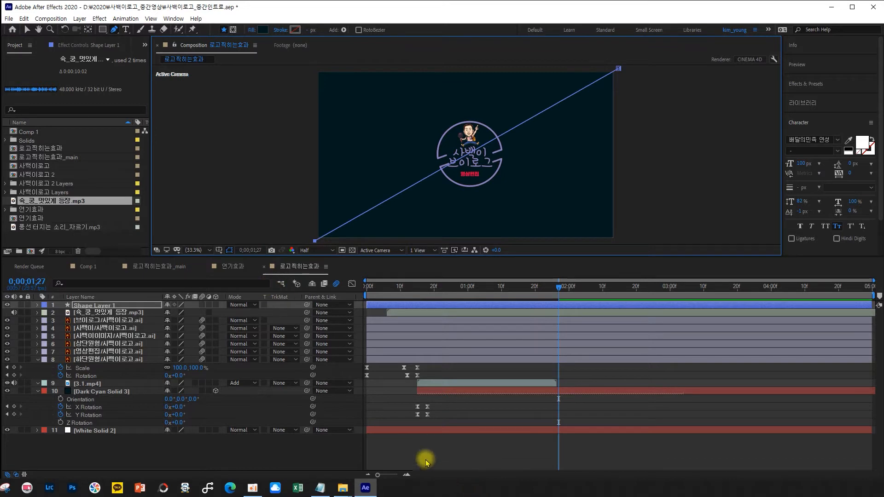
Set the diagonal line's stroke colour to white (FEFEFE) and its fill to None
click(296, 29)
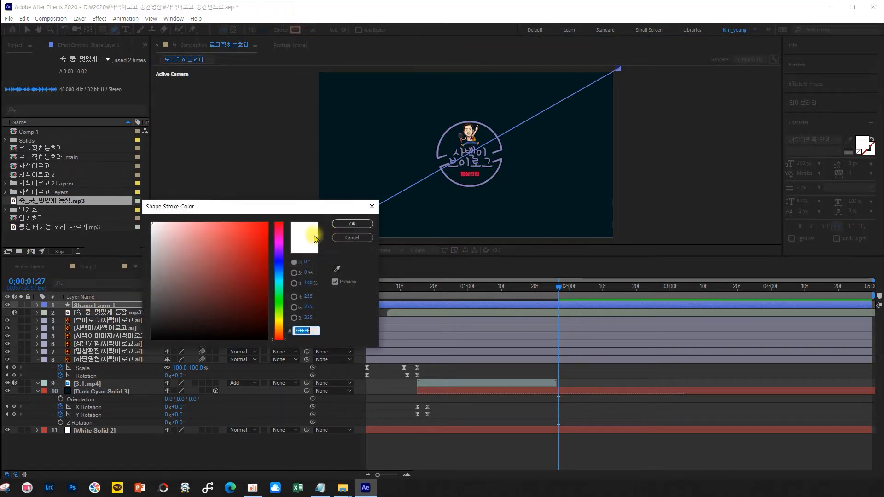
drag(182, 236, 146, 222)
click(342, 225)
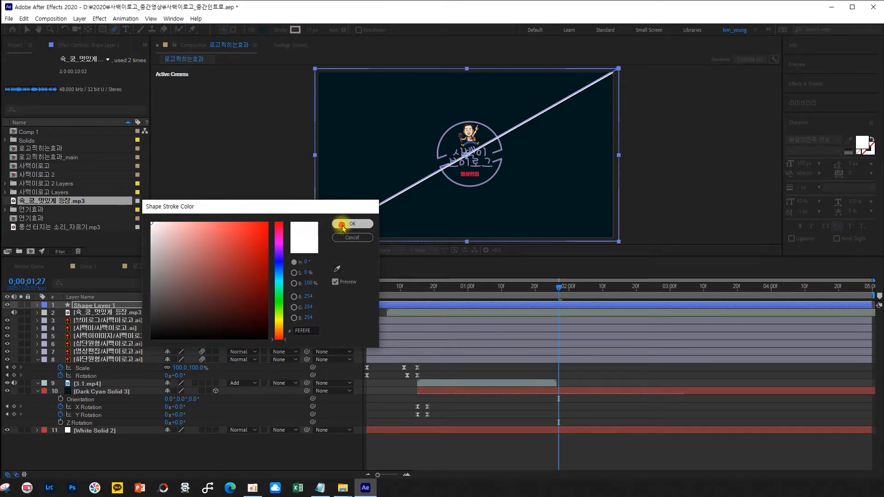
click(250, 31)
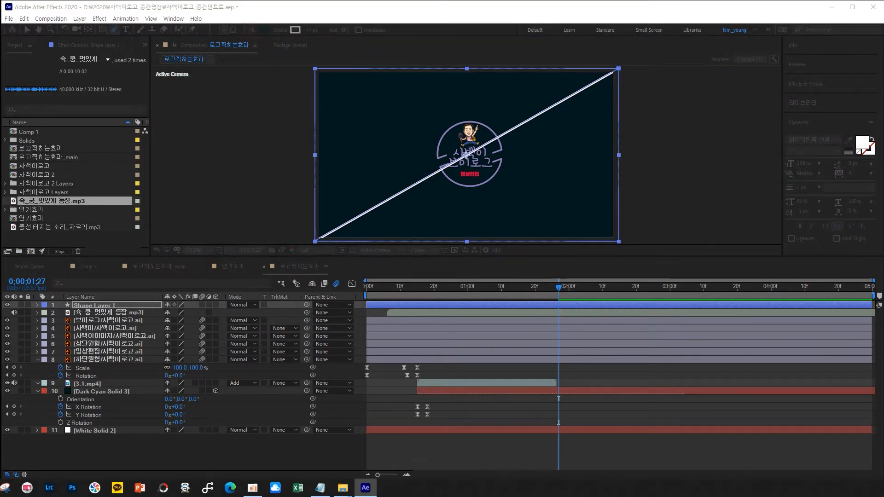
click(351, 103)
click(374, 158)
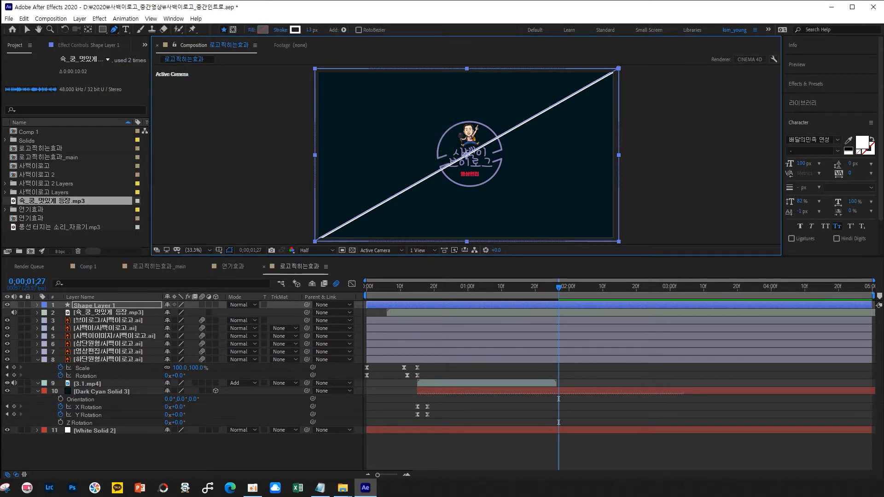
Shift Shape Layer 1 to start at 0;00;01;27 and add Trim Paths to its contents
drag(396, 305, 586, 306)
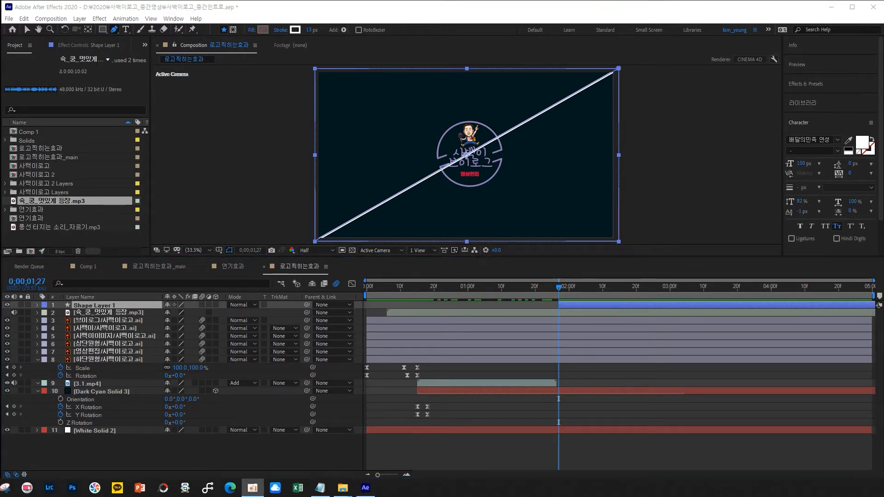
click(38, 305)
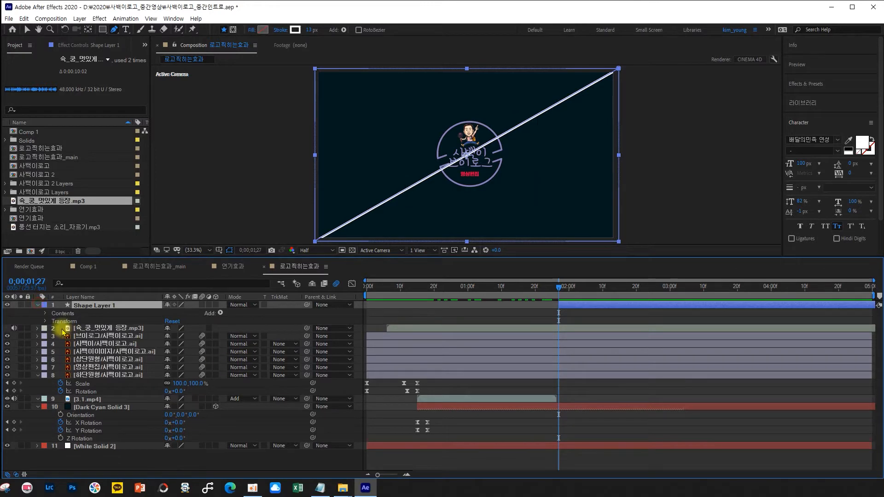
click(45, 321)
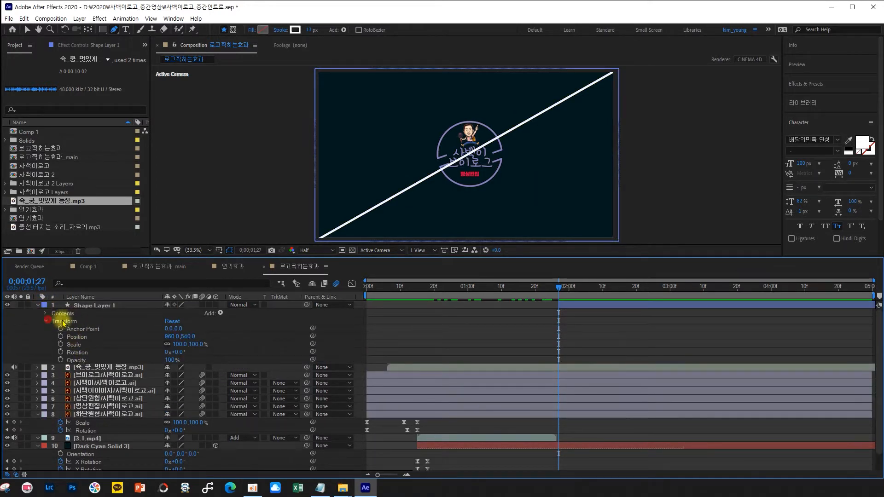
click(220, 313)
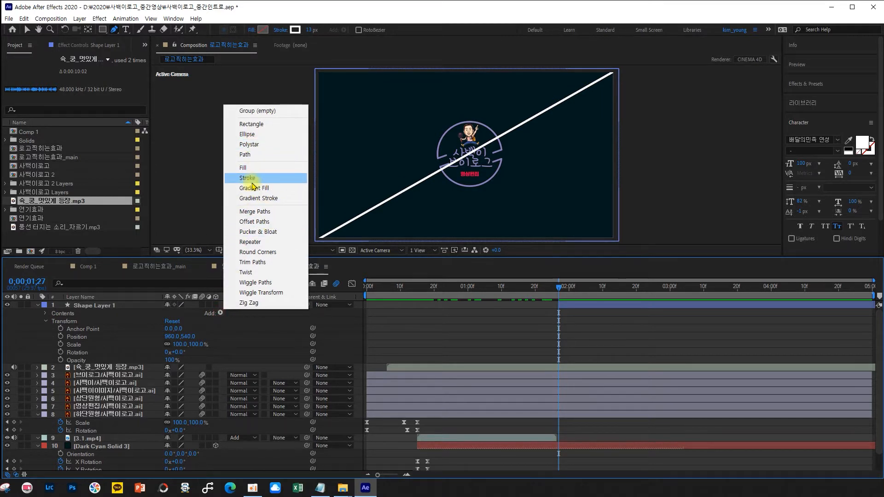
click(264, 262)
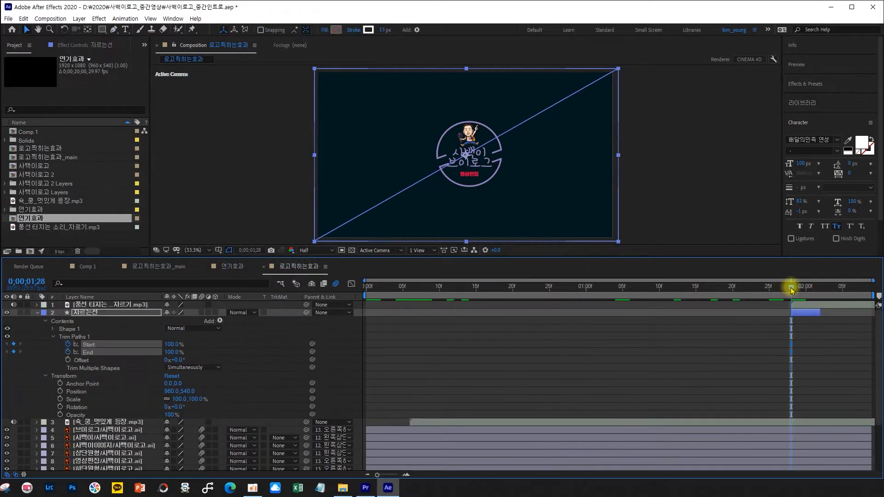
At 0;00;02;01, set the 자르는선 layer's Trim Paths Start and End both to 0%
drag(789, 291, 820, 292)
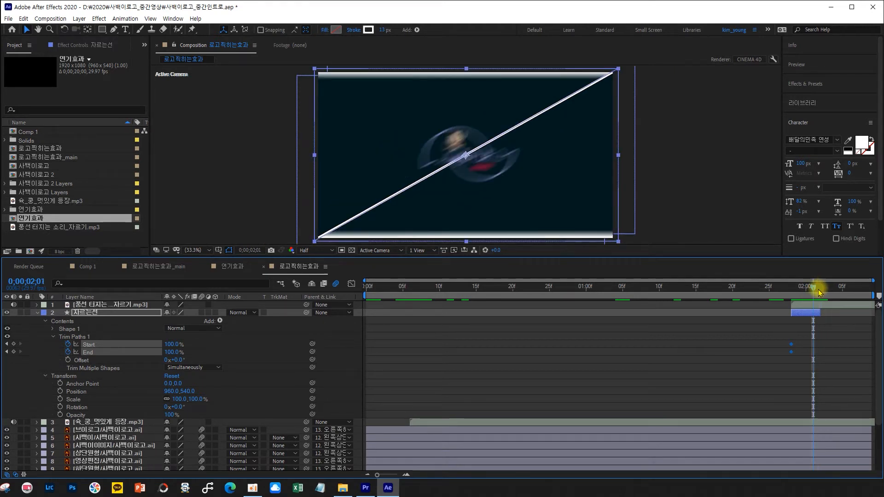
click(176, 342)
text(0)
key(Return)
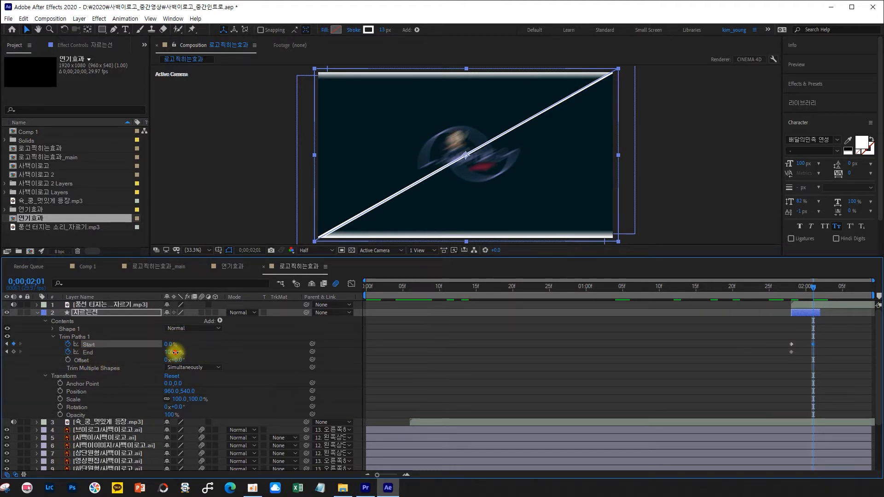
click(174, 352)
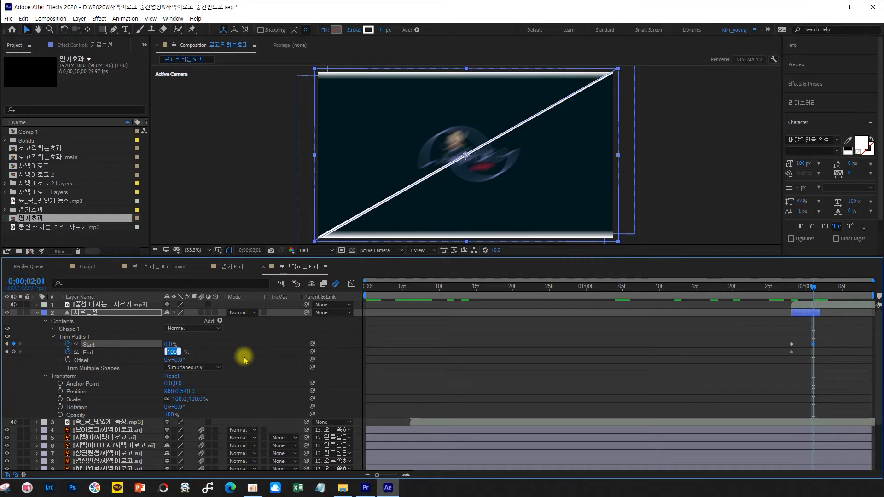
text(0)
key(Return)
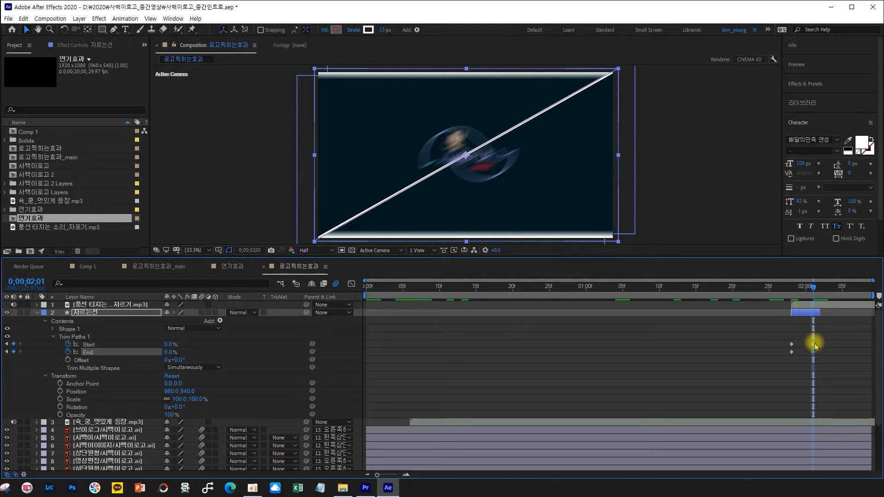
Shift both Trim Paths Start keyframes one frame later than the End keyframes and return to 0;00;01;28
drag(823, 365, 769, 342)
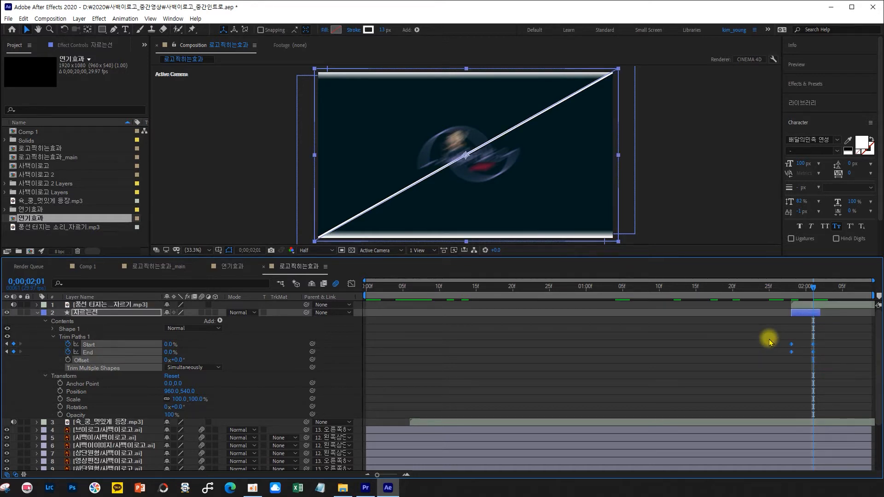
click(792, 344)
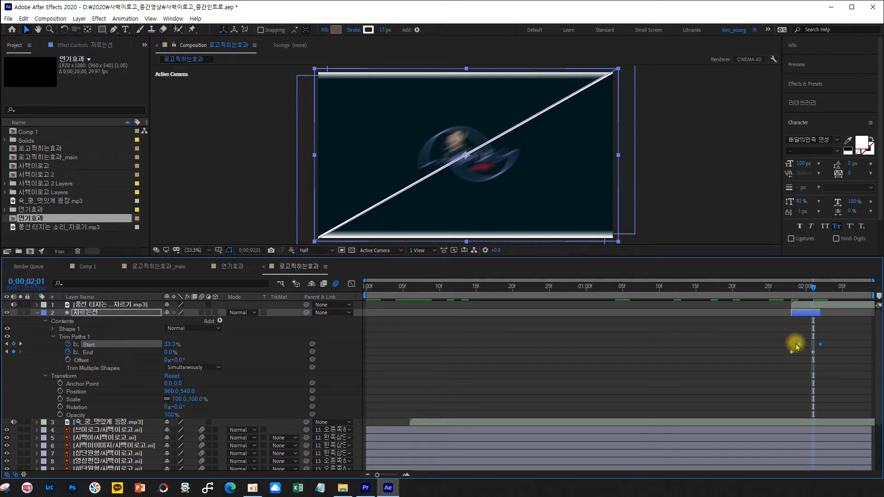
click(791, 297)
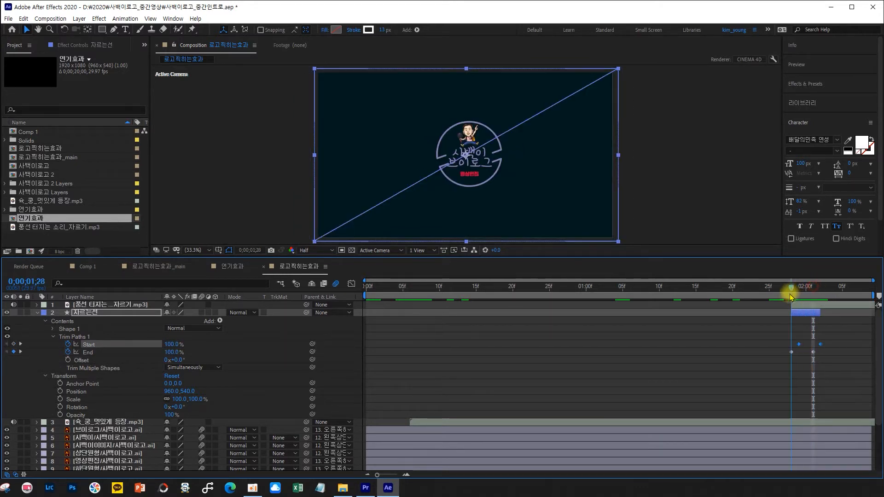
mouse_move(791, 297)
mouse_down()
mouse_move(814, 297)
mouse_move(793, 294)
mouse_up()
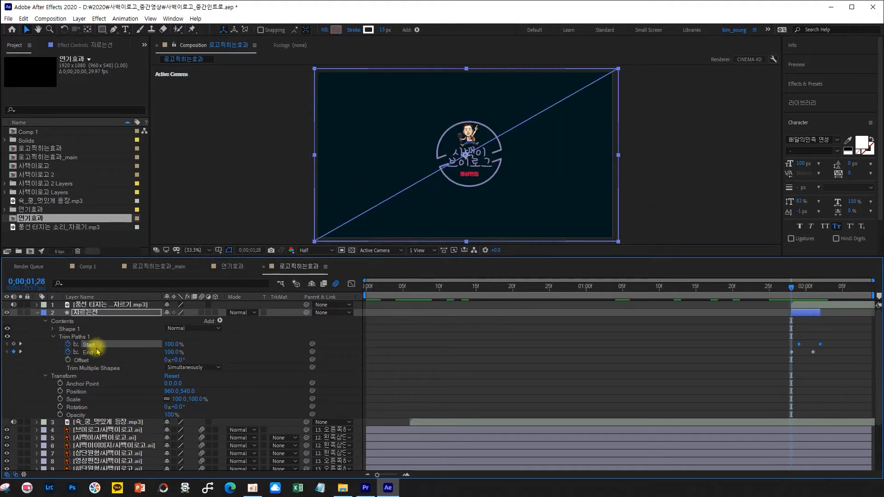
Reverse the path direction of Path 1 in Shape 1 and scrub to 0;00;02;02 to check the line's movement
click(53, 328)
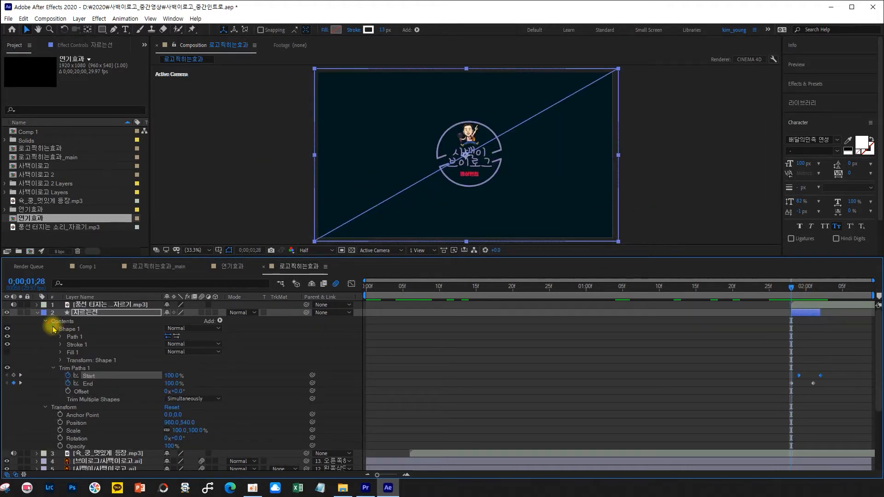
click(176, 337)
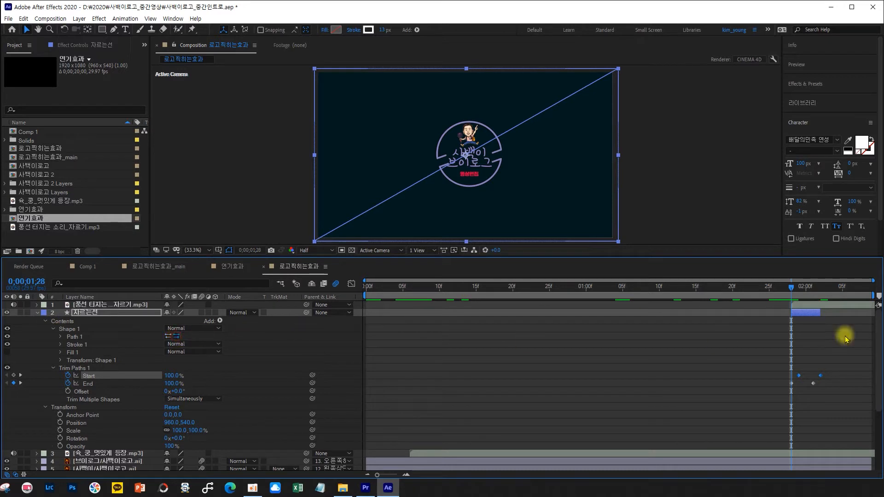
drag(795, 289, 821, 289)
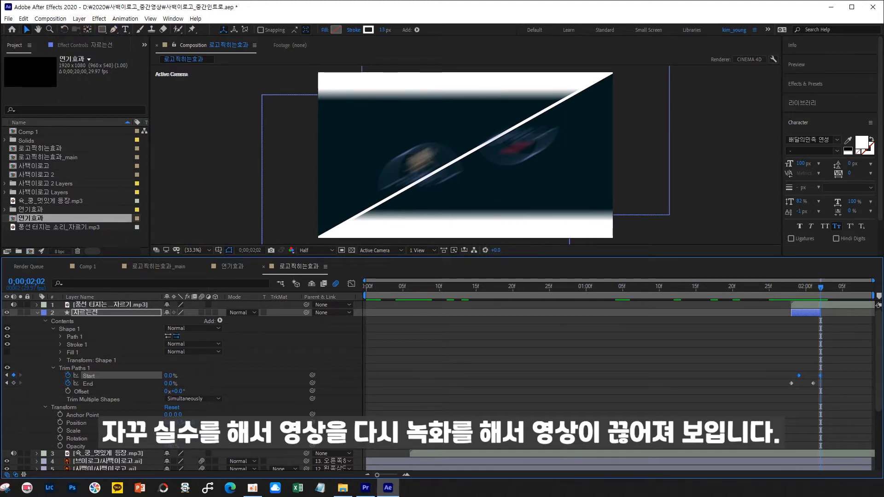
Trim the end of the cutting-line shape layer at 0;00;02;02 and move the current time to 0;00;01;26
key(alt+bracketright)
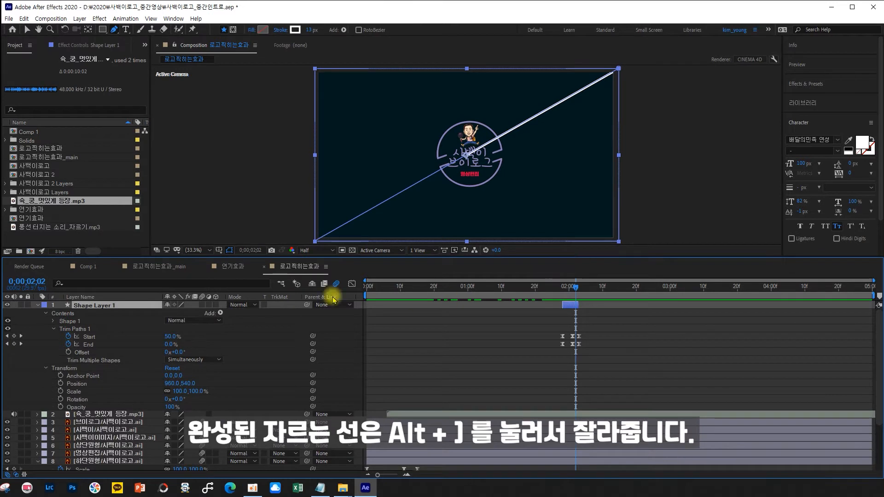
click(37, 305)
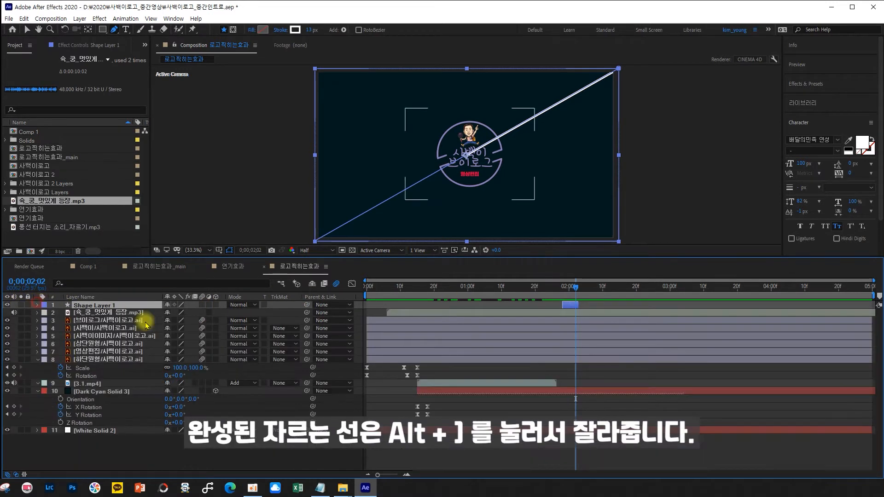
drag(598, 300, 555, 301)
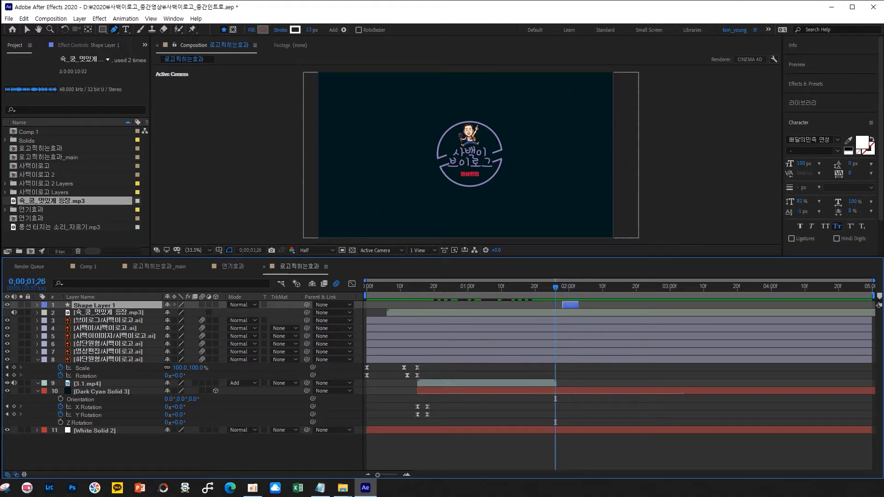
Draw a closed triangle on a new shape layer covering the lower-right half of the frame and align its lower-right corner
click(150, 451)
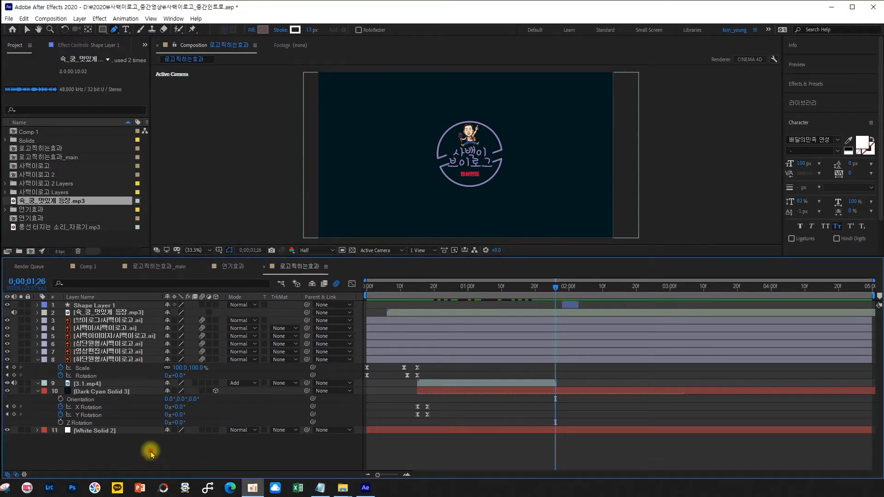
click(619, 68)
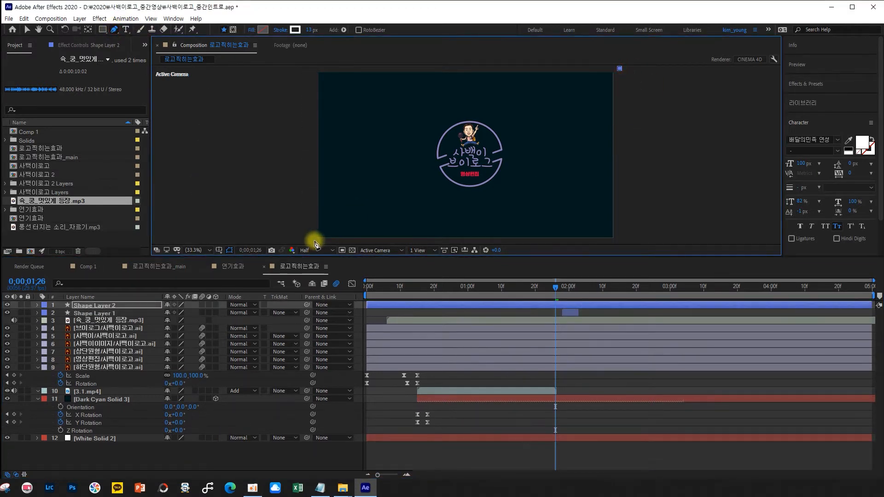
click(314, 241)
click(617, 241)
click(620, 68)
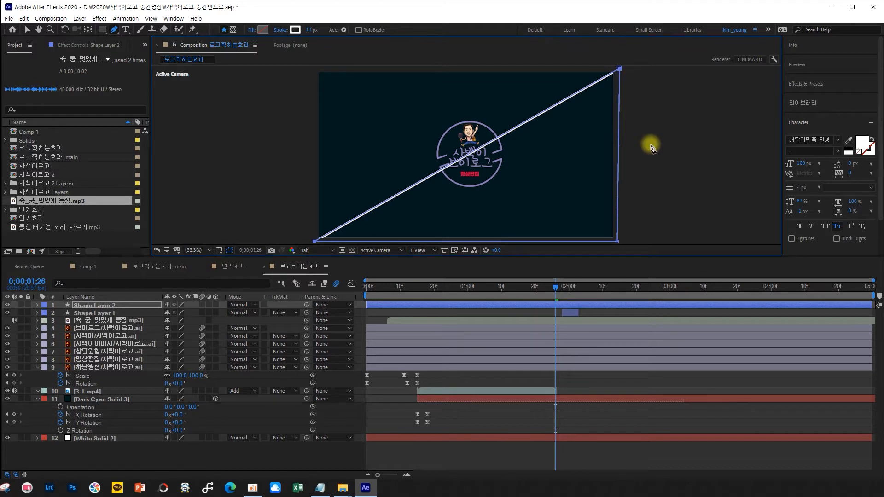
key(v)
click(617, 240)
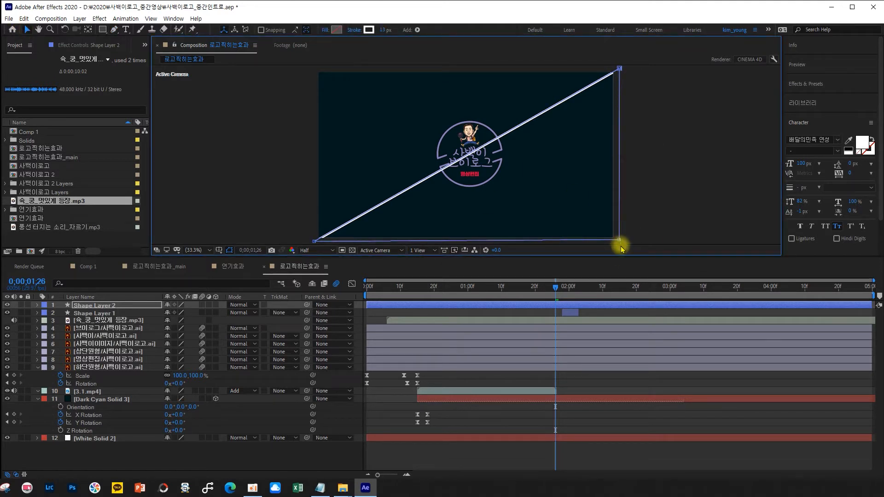
Give the triangle a solid dark teal fill matching the background and set its stroke width to 0 px
click(324, 30)
click(366, 103)
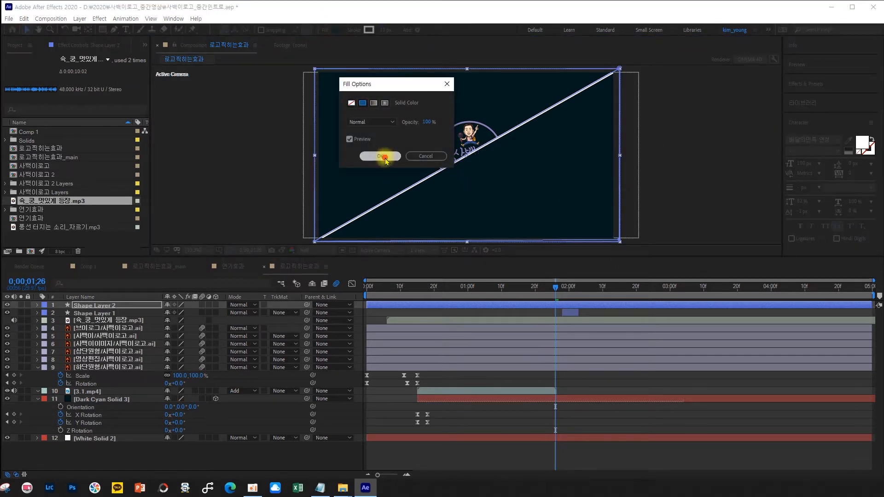
click(384, 156)
click(384, 30)
text(0)
key(Return)
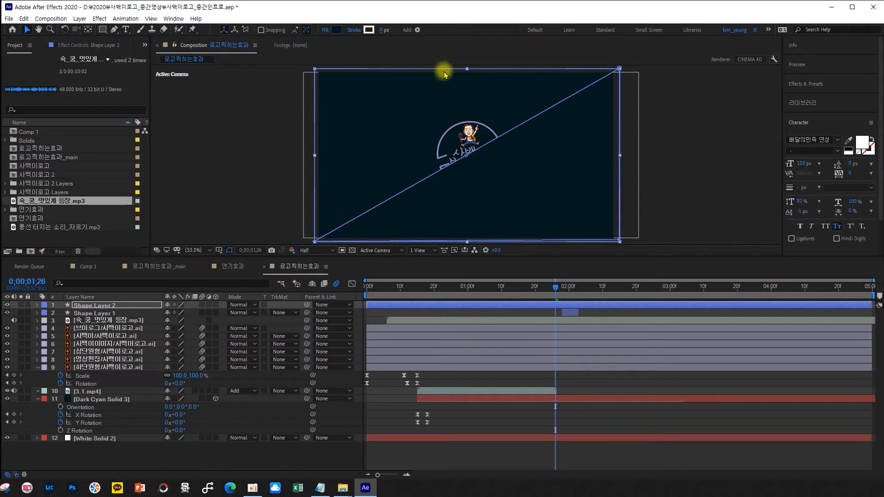
Duplicate the triangle layer Shape Layer 2
click(93, 400)
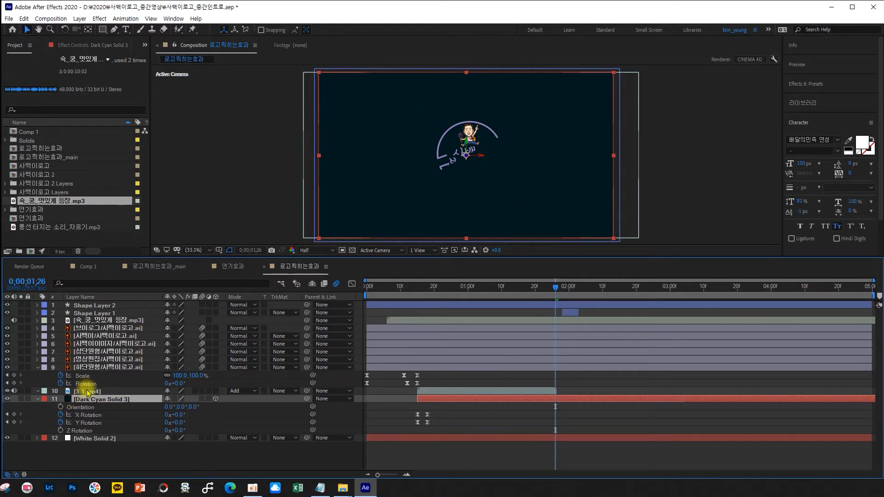
click(95, 305)
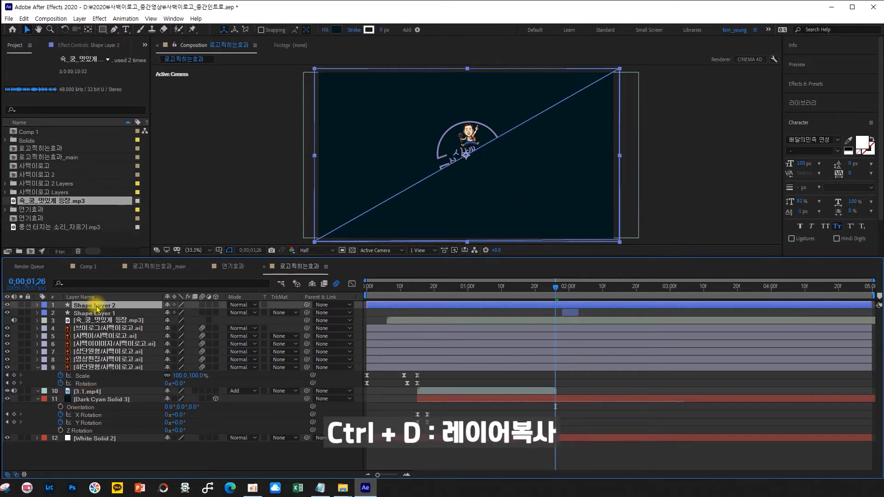
click(104, 314)
click(101, 305)
key(ctrl+d)
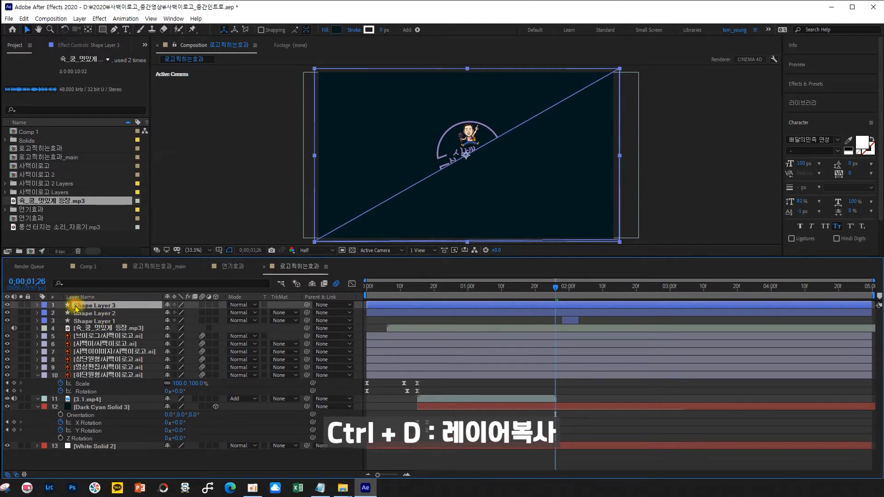
Rotate the duplicated triangle layer to -180° so it covers the upper-left half of the frame
key(r)
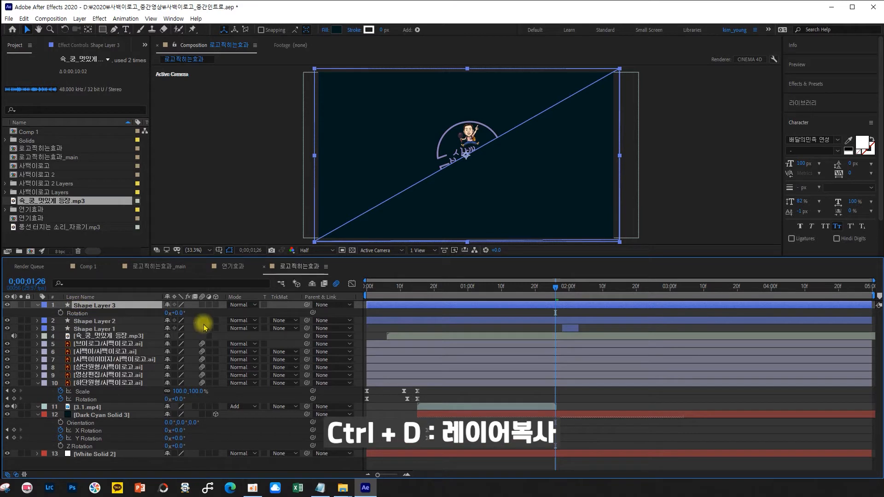
drag(179, 315, 116, 333)
click(181, 313)
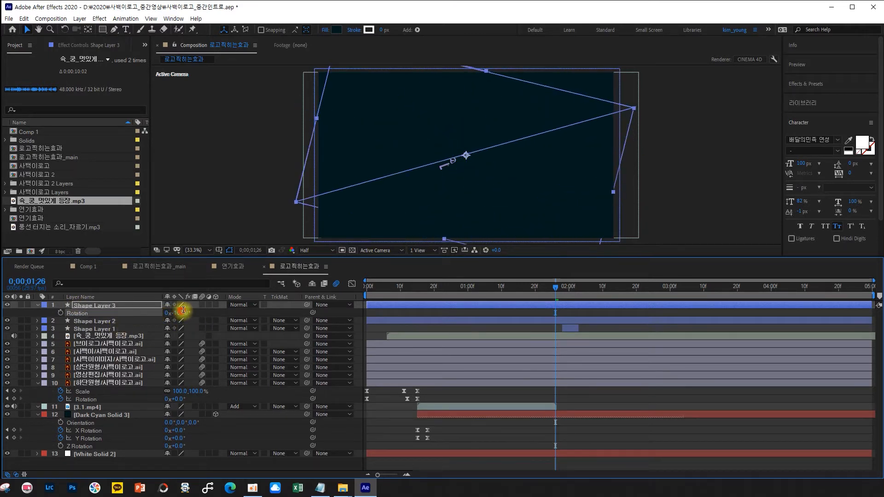
text(-)
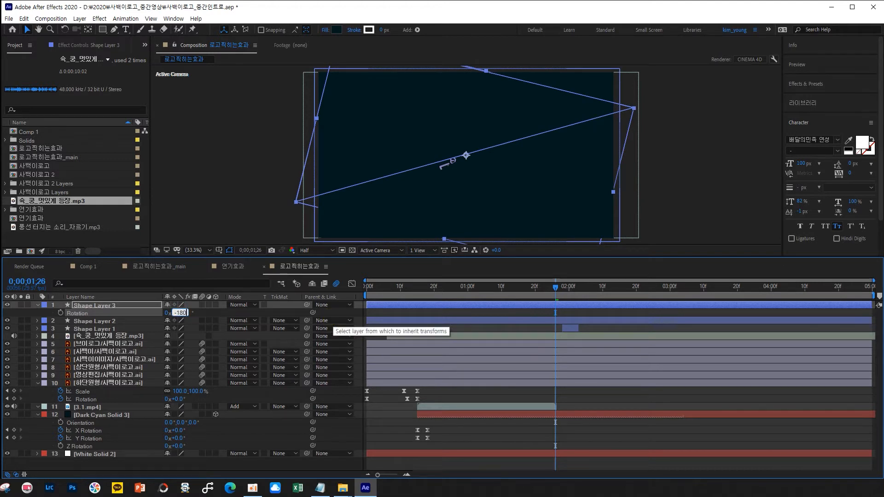
text(180)
key(Return)
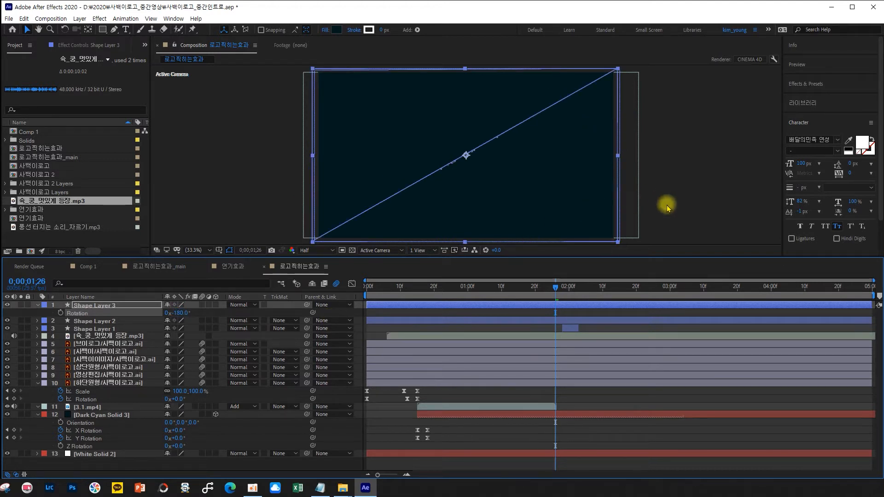
click(679, 222)
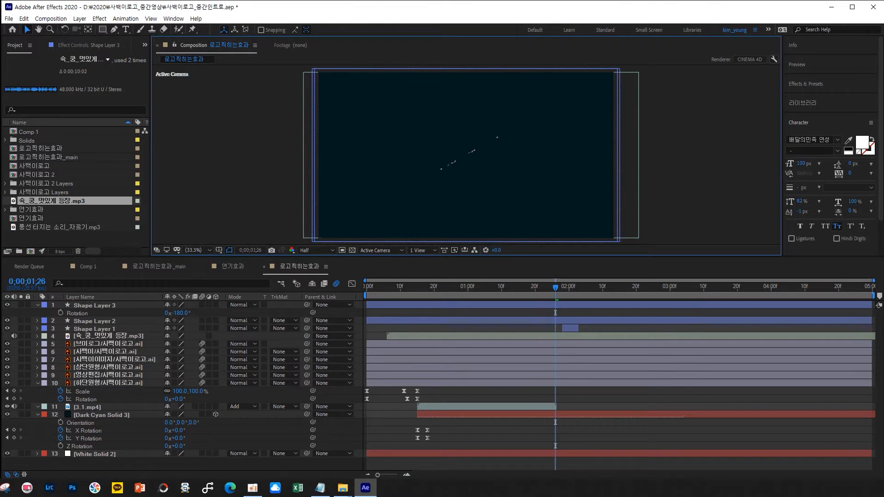
Rename the upper-left triangle layer to 왼쪽상단 and the lower-right triangle layer to 오른쪽하단
click(37, 306)
click(104, 304)
key(Return)
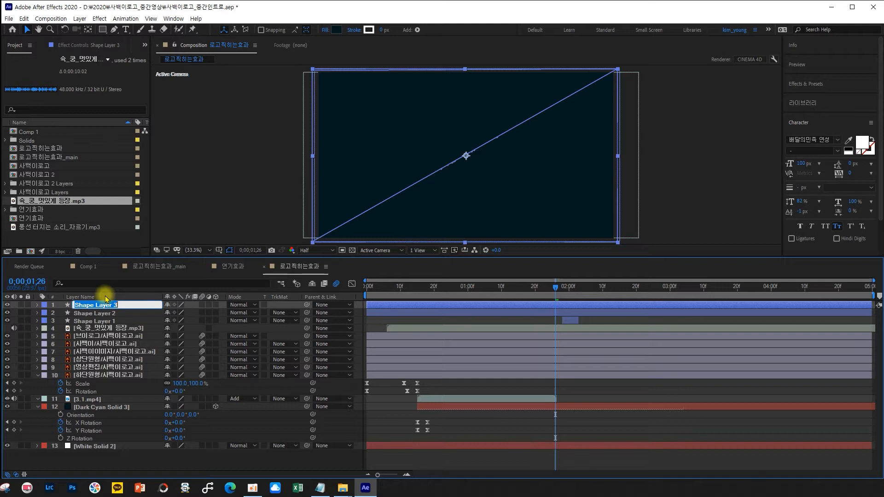
text(d)
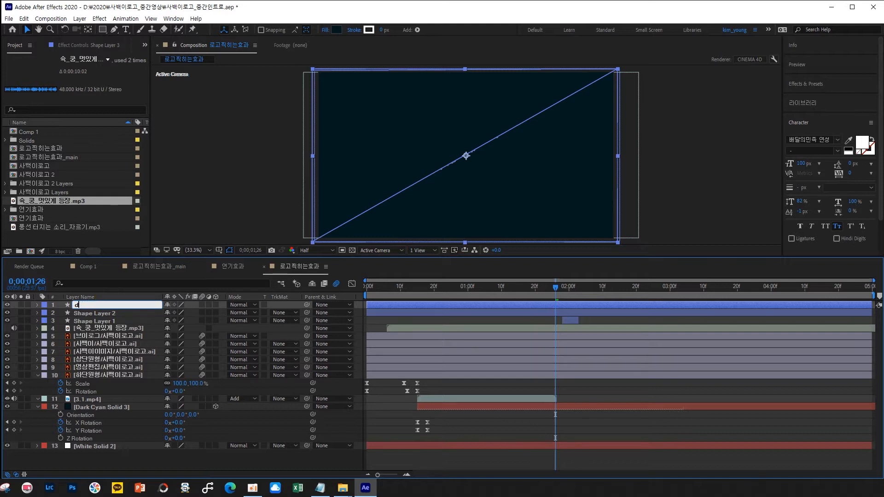
text(hlsWhrtkdeks)
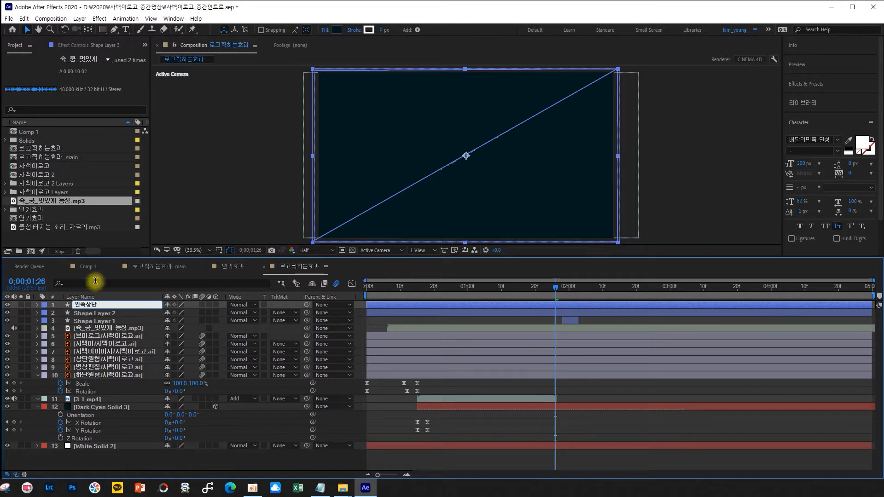
click(106, 318)
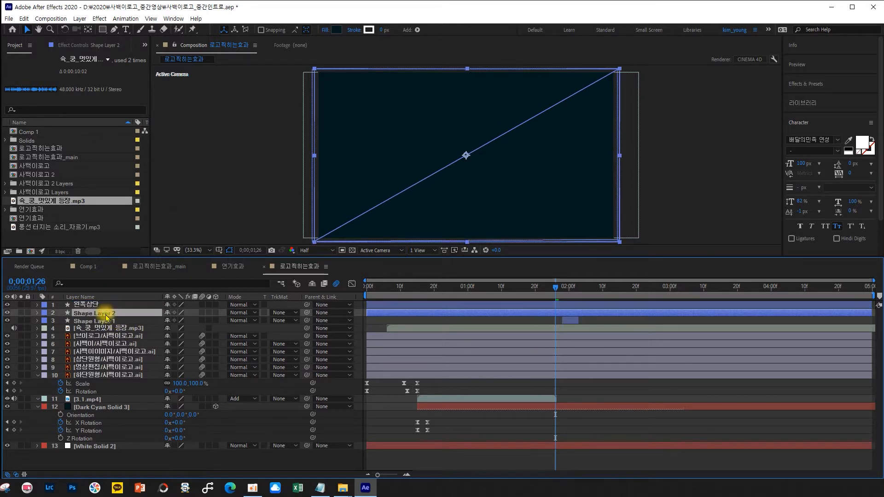
key(Return)
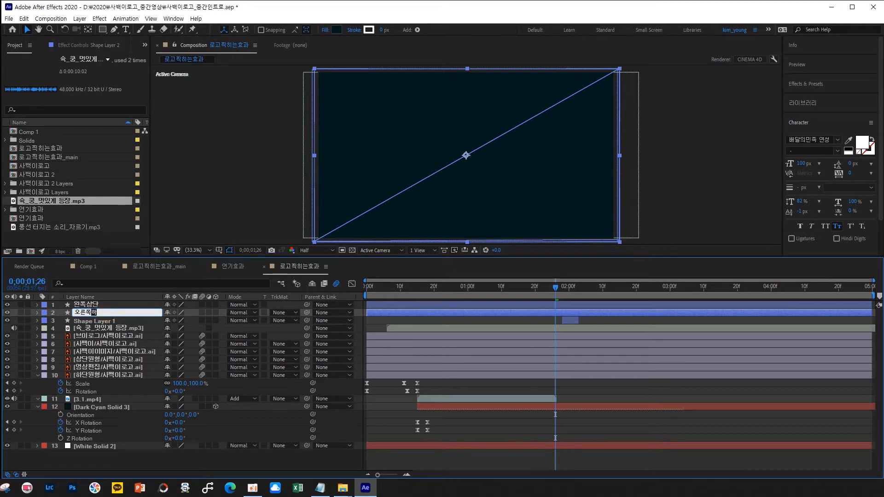
text(오른쪽하단)
click(106, 316)
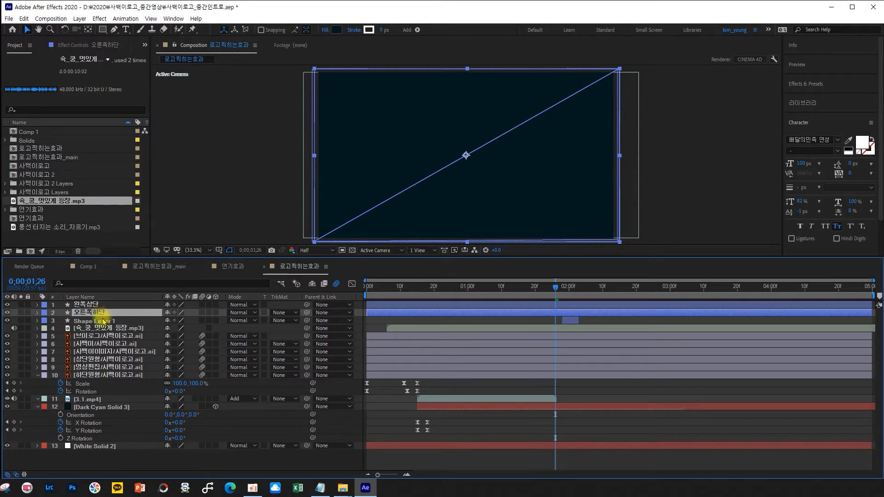
Rename the cutting-line layer Shape Layer 1 to 자르는선
click(106, 321)
key(Return)
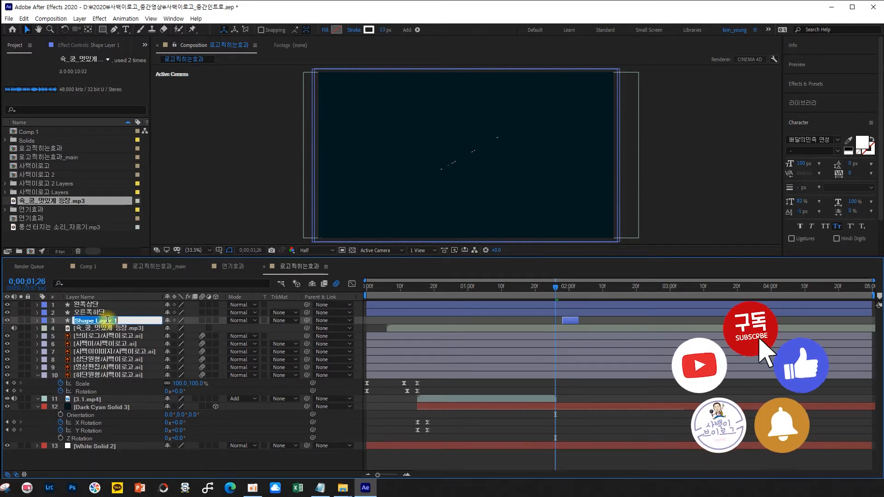
text(잘)
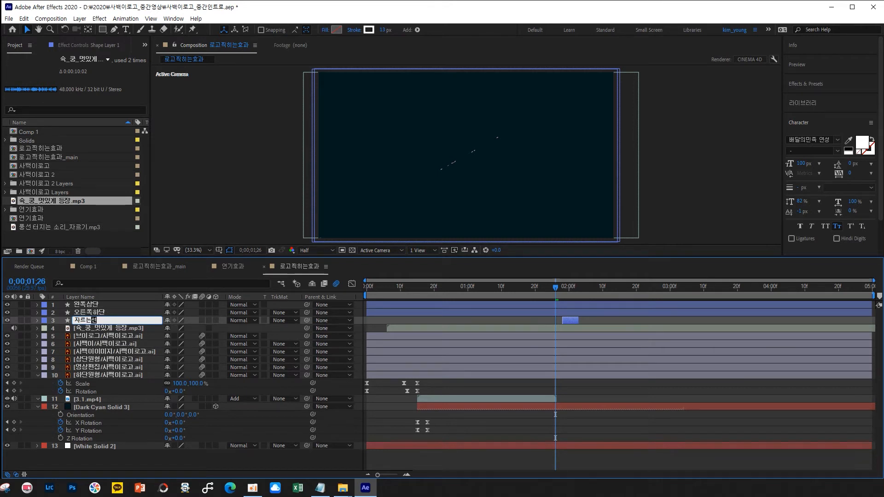
text(르는선)
key(Return)
Move the 왼쪽상단 and 오른쪽하단 layers together below Dark Cyan Solid 3, directly above White Solid 2
click(92, 304)
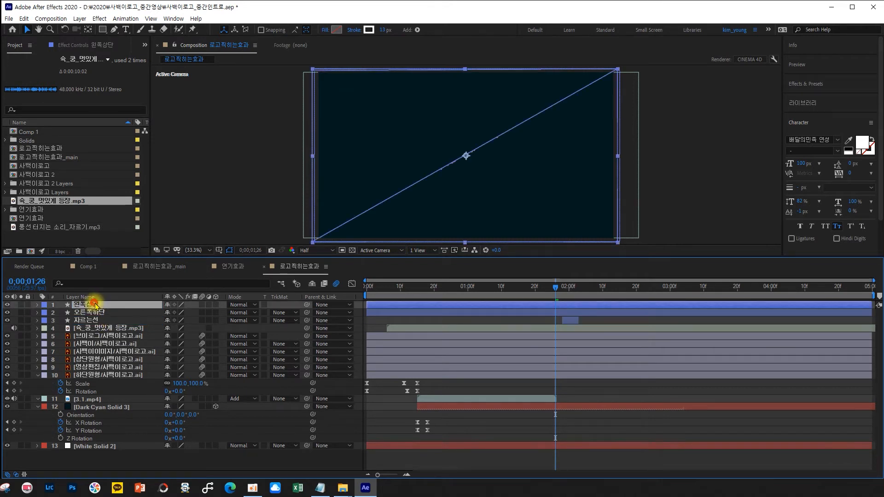
shift+click(97, 313)
drag(98, 313, 96, 443)
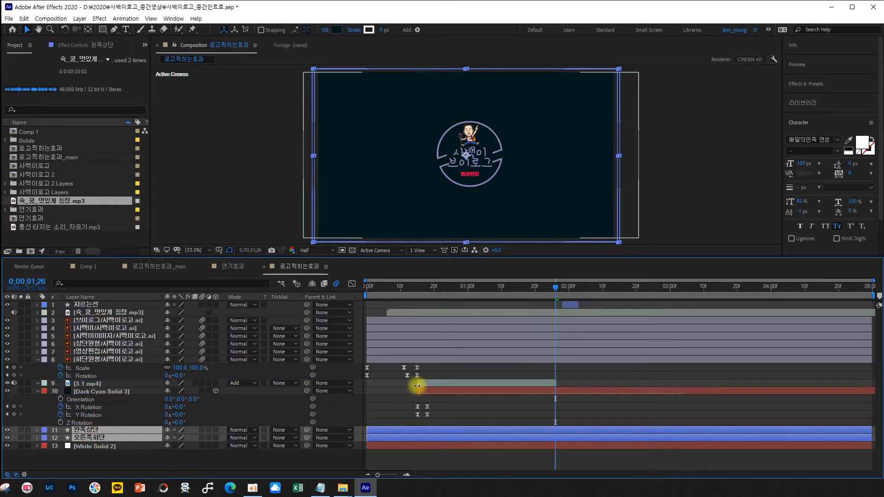
Shift the 왼쪽상단 and 오른쪽하단 layers in time so both start at 0;00;02;02
drag(556, 289, 578, 289)
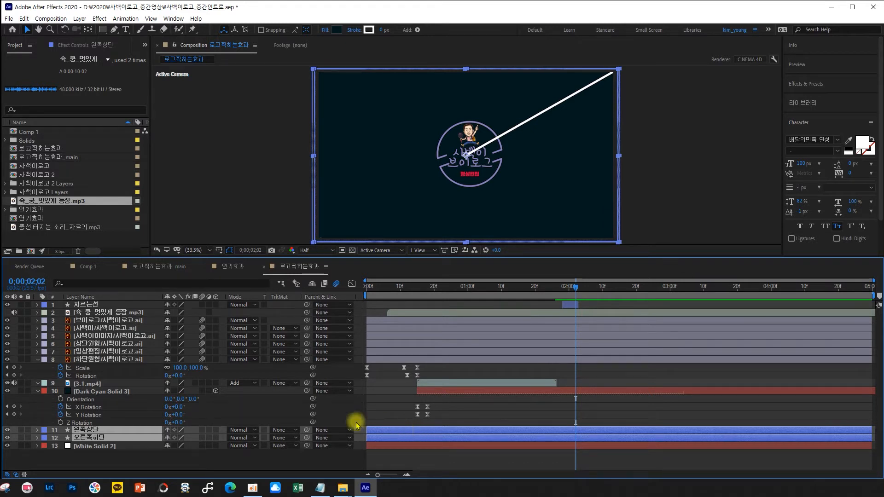
click(25, 28)
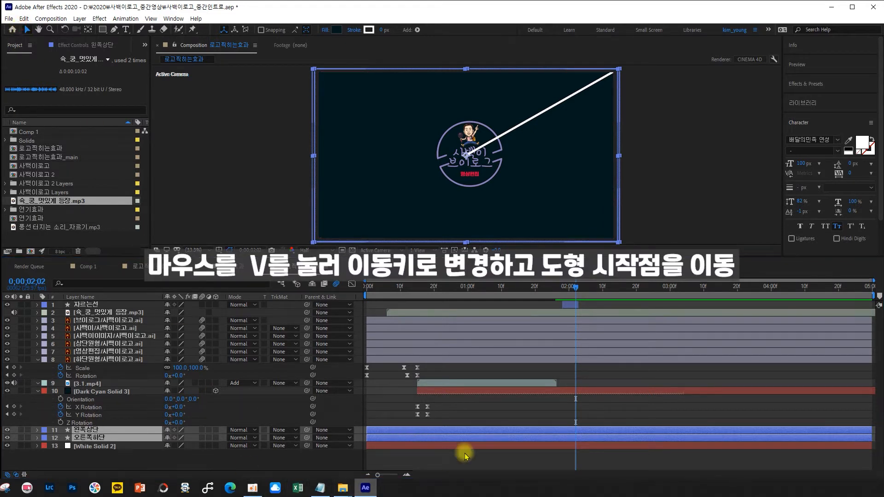
drag(401, 431, 405, 432)
drag(525, 437, 601, 432)
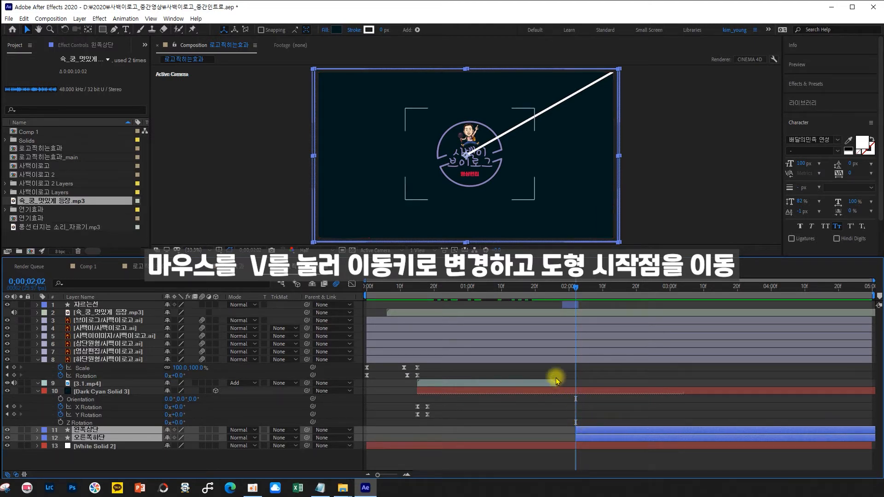
Realign the start of both triangle layers to 0;00;02;03 and nudge the 왼쪽상단 triangle slightly left and down
key(Page_Down)
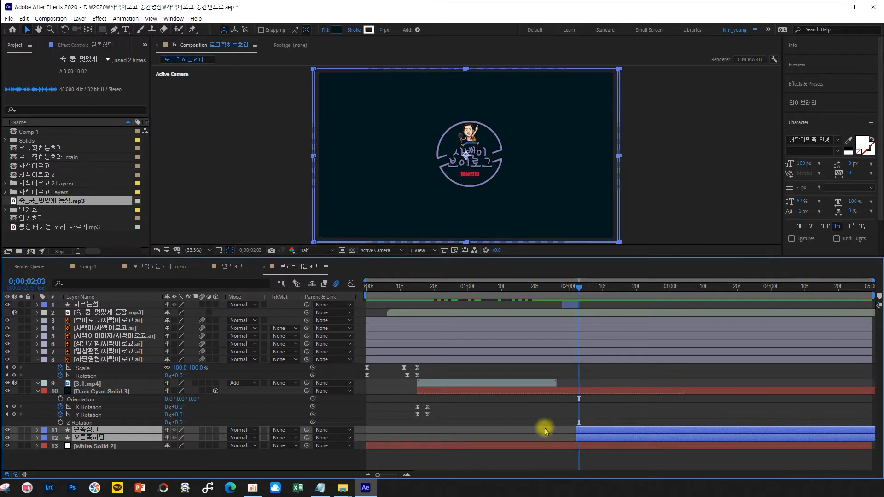
click(87, 429)
key(Left)
key(Left)
key(Left)
key(Left)
key(Down)
key(Down)
key(Down)
key(Down)
key(Down)
key(Down)
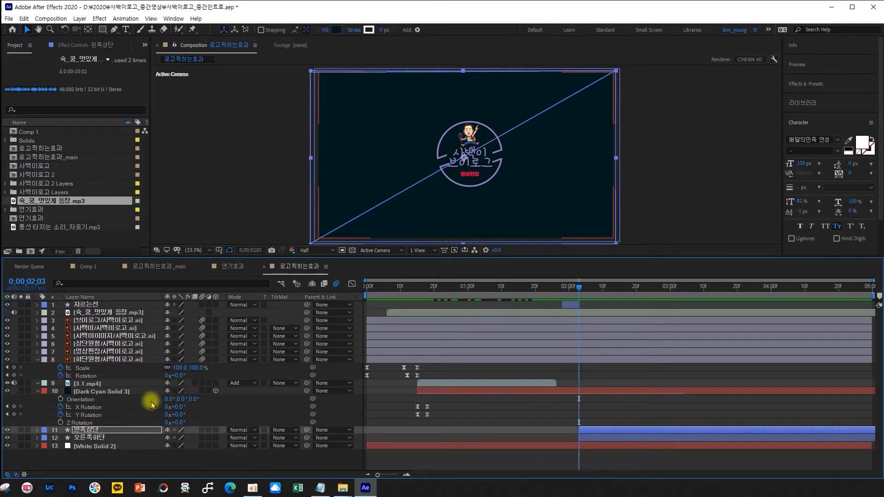
Trim the end of the Dark Cyan Solid 3 layer at 0;00;02;03 and collapse its properties
click(543, 390)
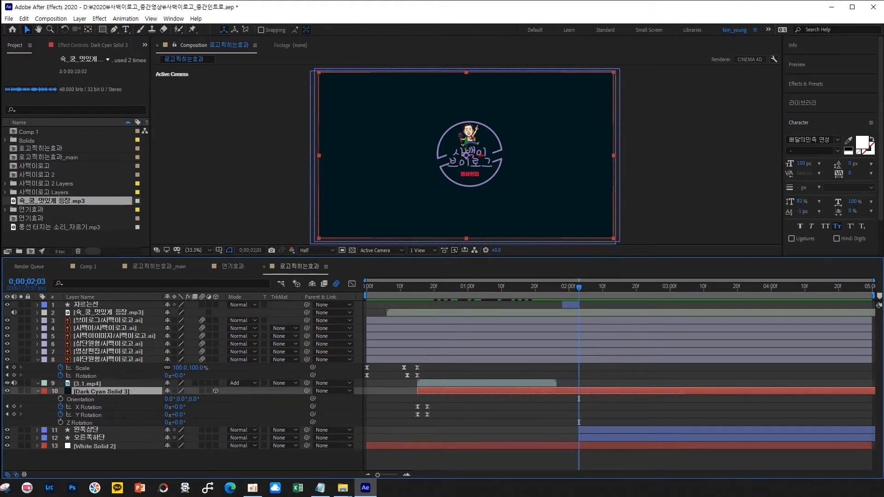
click(38, 391)
key(alt+bracketright)
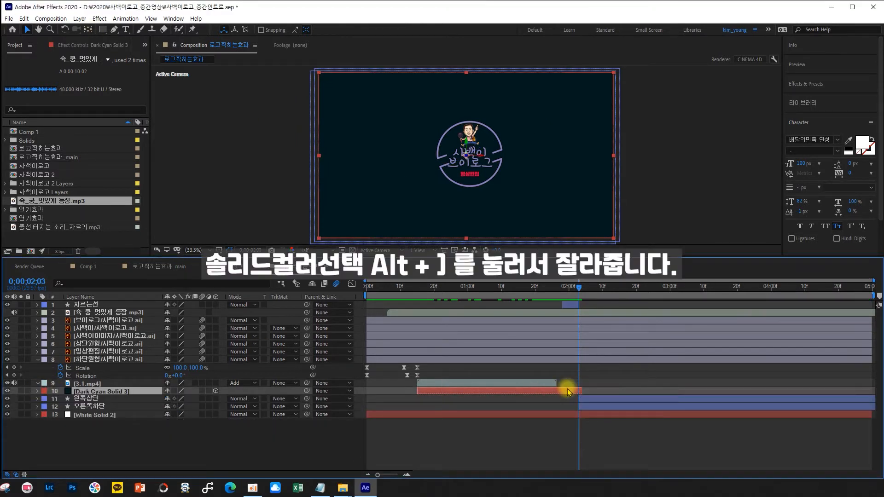
At 0;00;02;04, nudge the 왼쪽상단 triangle farther left and the 오른쪽하단 triangle right to open a white diagonal gap between them
click(580, 287)
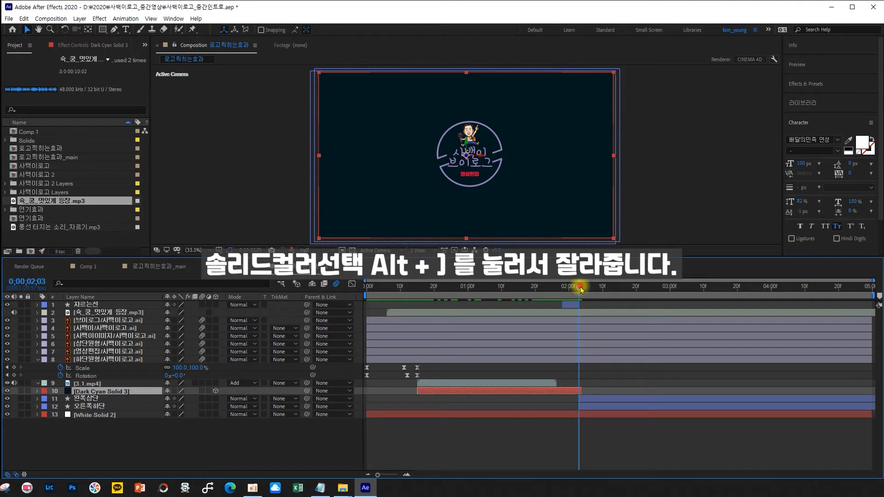
drag(581, 288, 583, 288)
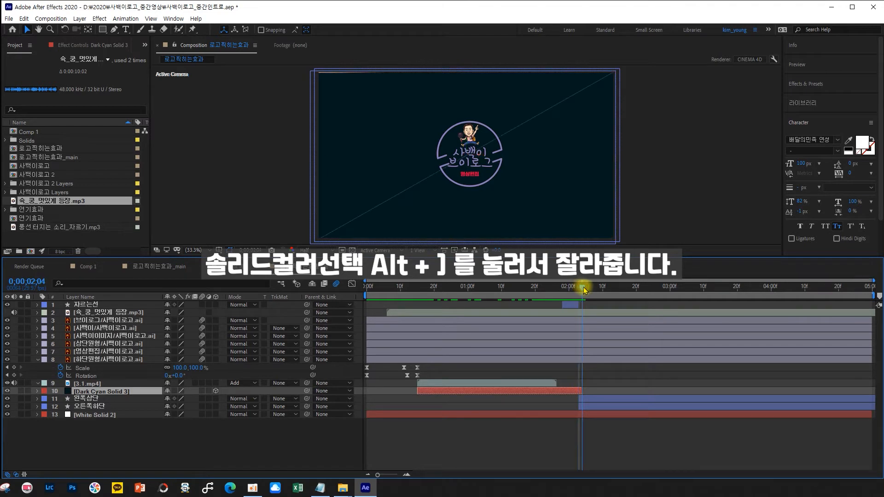
click(588, 399)
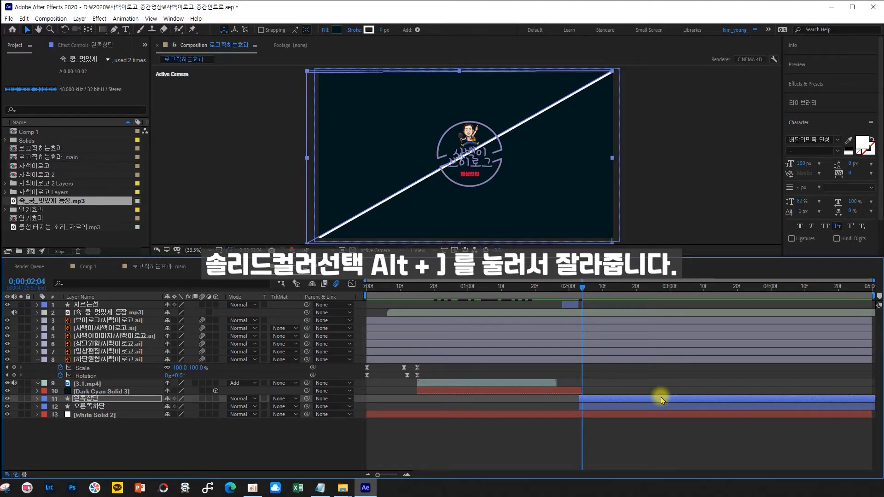
click(595, 407)
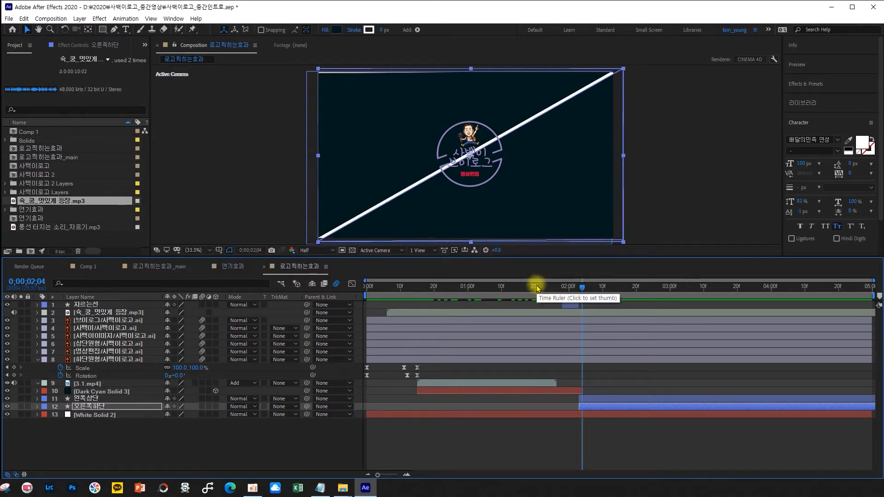
Try adjusting the diagonal gap between the 왼쪽상단 and 오른쪽하단 triangles around 0;00;02;04
click(600, 399)
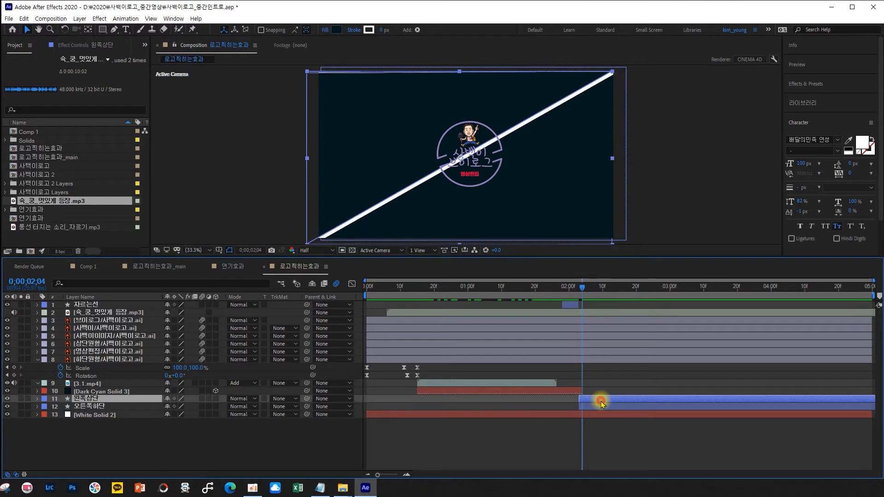
click(649, 405)
click(452, 436)
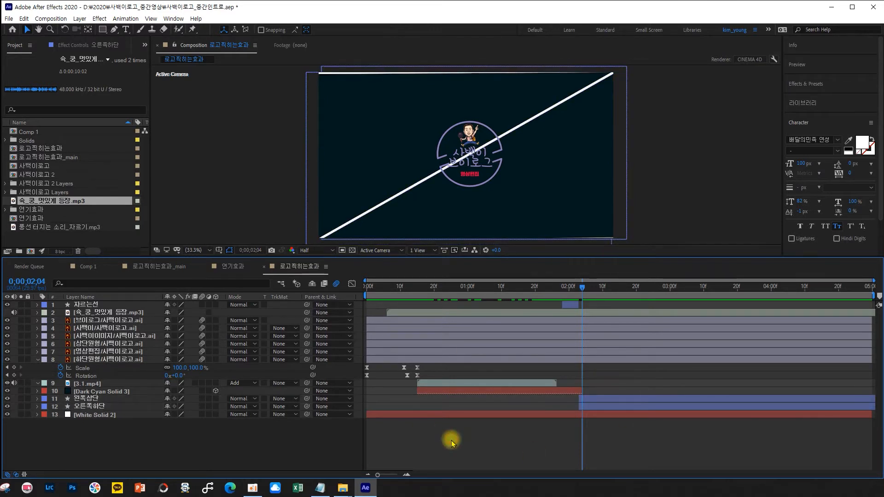
click(574, 291)
mouse_move(575, 295)
mouse_down()
mouse_move(564, 296)
mouse_move(588, 303)
mouse_move(562, 297)
mouse_up()
click(581, 291)
click(598, 399)
drag(307, 73, 309, 68)
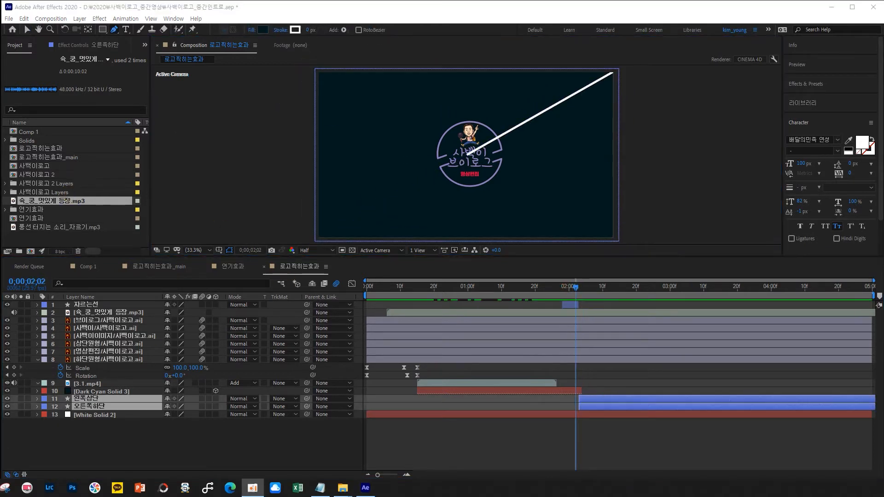
Shift both triangle layers to start at 0;00;02;04 and nudge them slightly apart there to open a thin white diagonal gap
click(578, 286)
click(136, 441)
click(458, 400)
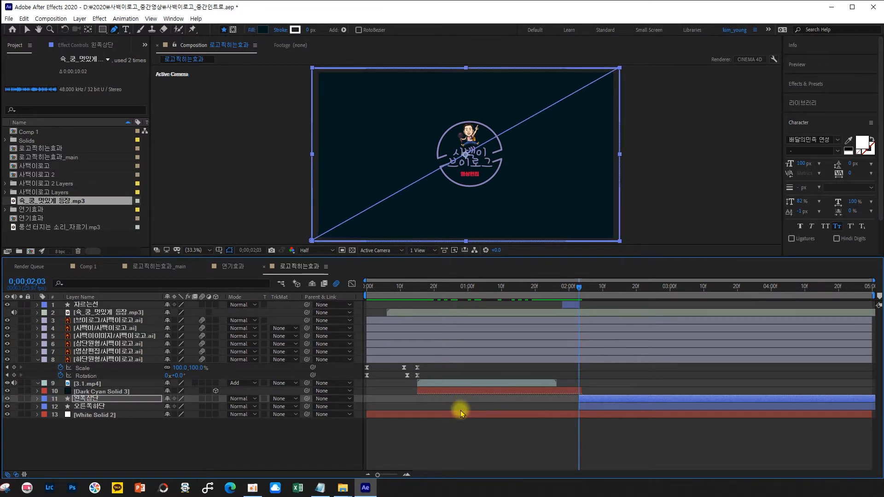
shift+click(600, 398)
drag(591, 399, 593, 406)
drag(579, 289, 582, 289)
click(591, 399)
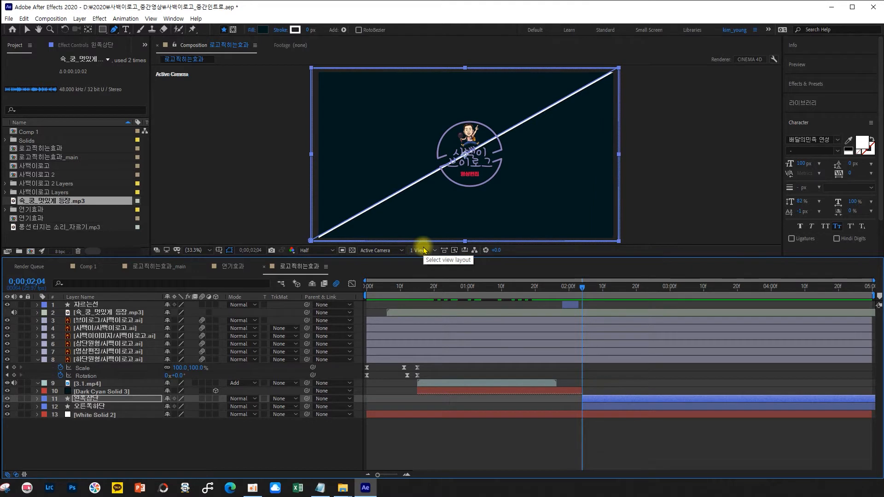
click(502, 194)
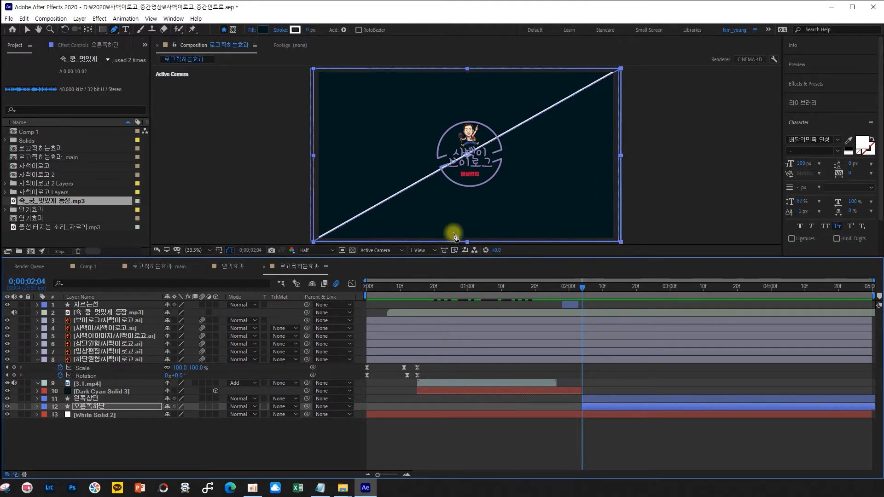
mouse_move(581, 287)
mouse_down()
mouse_move(562, 294)
mouse_move(570, 294)
mouse_up()
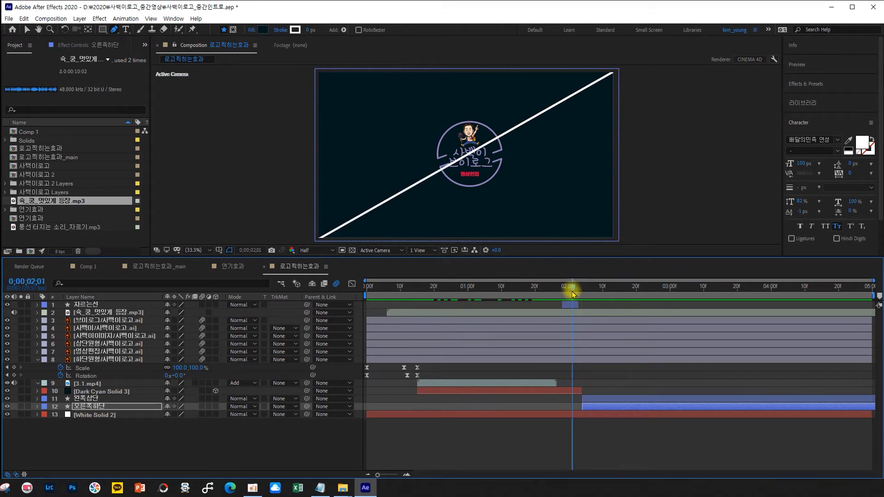
Shift the 왼쪽상단 and 오른쪽하단 layers earlier in time so both start at 0;00;02;01
click(599, 391)
click(92, 399)
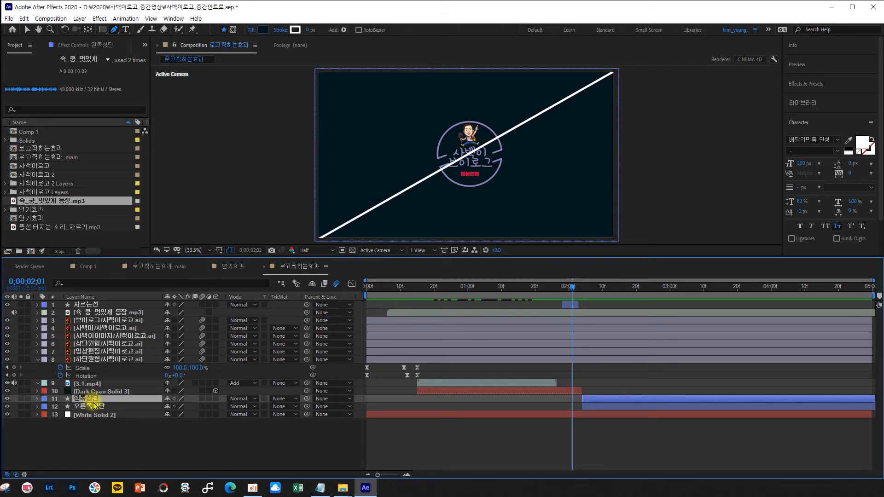
shift+click(93, 406)
drag(596, 407, 593, 407)
mouse_move(572, 289)
mouse_down()
mouse_move(562, 292)
mouse_move(583, 291)
mouse_up()
click(596, 395)
click(92, 399)
shift+click(92, 407)
drag(599, 403, 596, 404)
Extend the end of the 자르는선 layer a few frames past 0;00;02;01
mouse_move(584, 289)
mouse_down()
mouse_move(559, 291)
mouse_move(572, 291)
mouse_up()
click(565, 307)
click(581, 288)
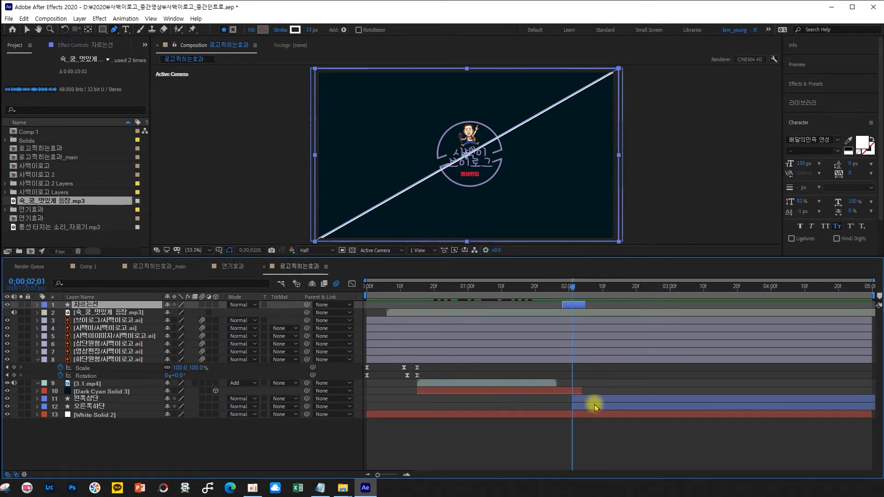
Move the start of both triangle layers to 0;00;02;00
click(87, 398)
shift+click(589, 406)
click(576, 286)
mouse_move(578, 284)
mouse_down()
mouse_move(584, 305)
mouse_move(563, 288)
mouse_move(579, 290)
mouse_move(568, 293)
mouse_up()
Trim the end of the Dark Cyan Solid 3 layer at 0;00;02;00 and shorten the 자르는선 layer to about 0;00;02;02
drag(580, 391, 568, 393)
click(565, 290)
drag(565, 291, 574, 296)
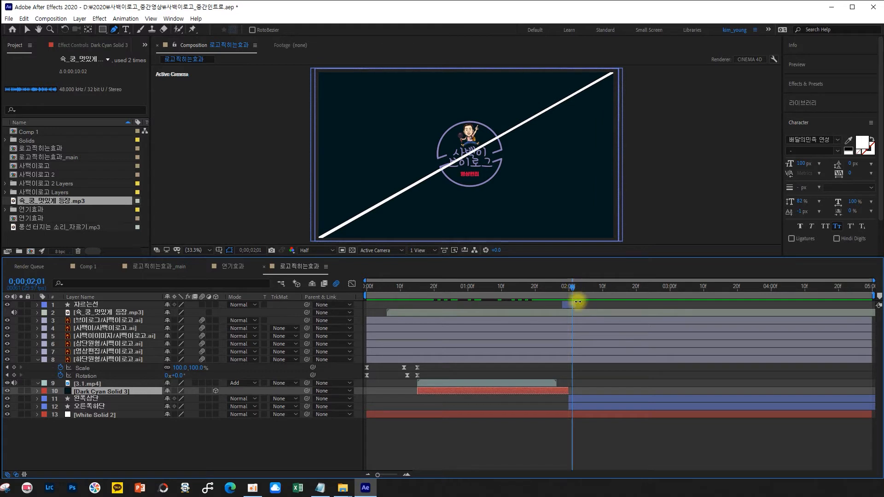
Collapse the 하단원형 layer's properties and parent 하단원형 and 상단원형 to 왼쪽상단, and 영상편집 to 오른쪽하단
click(37, 360)
click(85, 414)
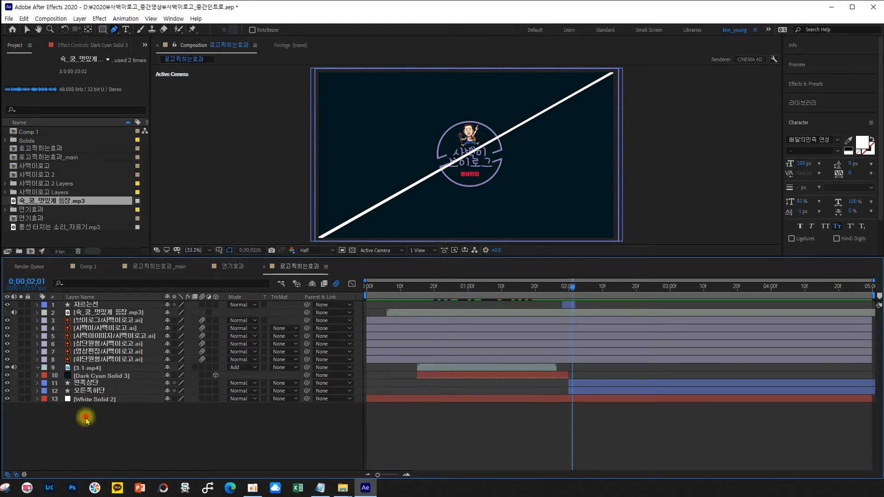
click(103, 383)
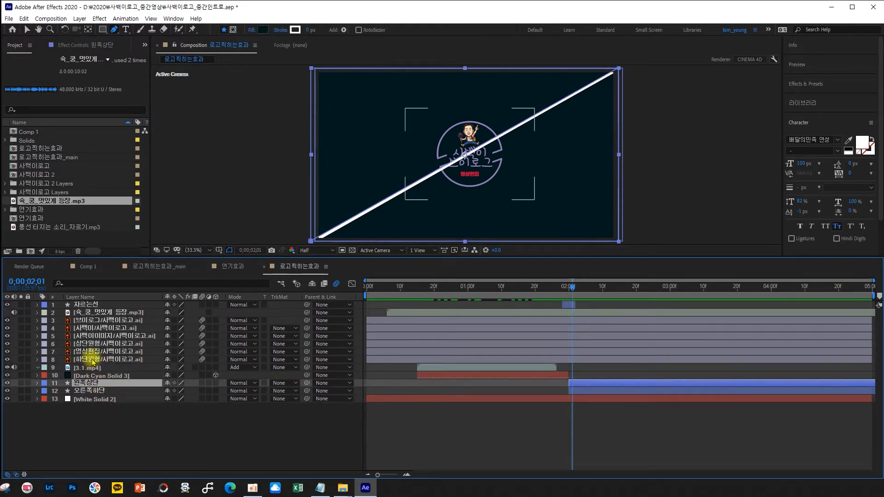
click(135, 360)
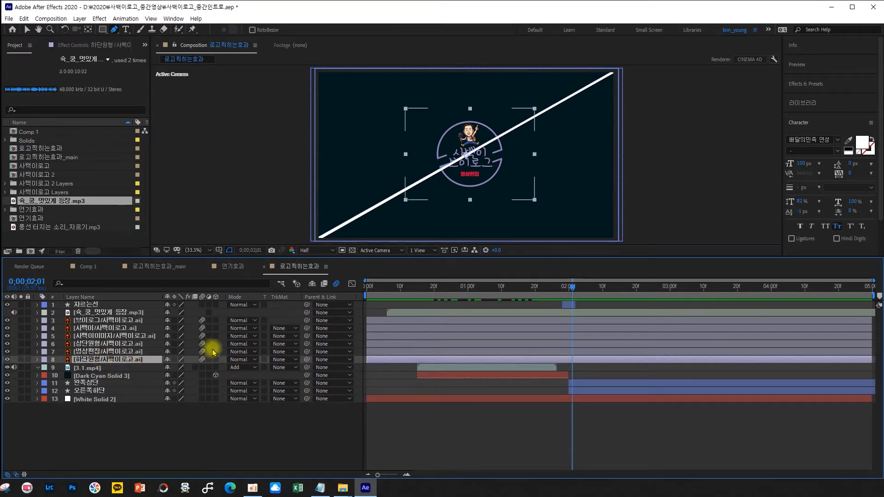
drag(306, 361, 87, 383)
click(106, 352)
drag(306, 354, 103, 392)
click(102, 344)
drag(306, 344, 90, 386)
Change the parent of the 하단원형 layer to 오른쪽하단
click(105, 336)
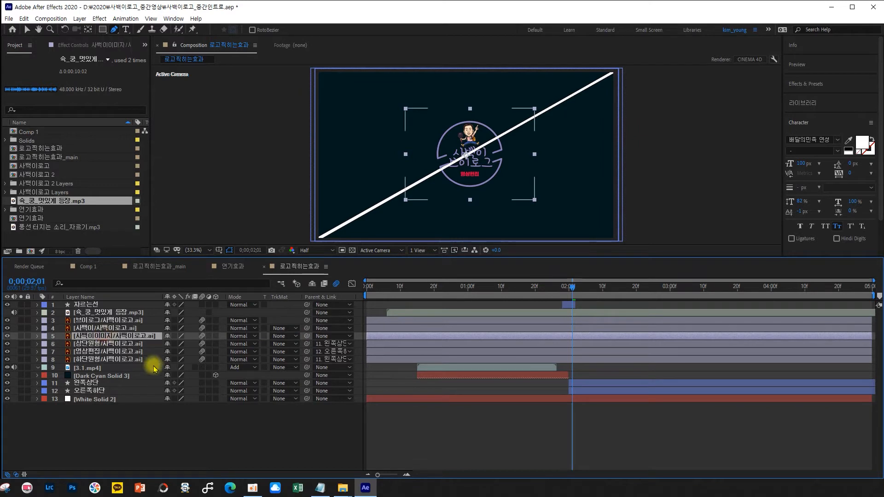
click(112, 359)
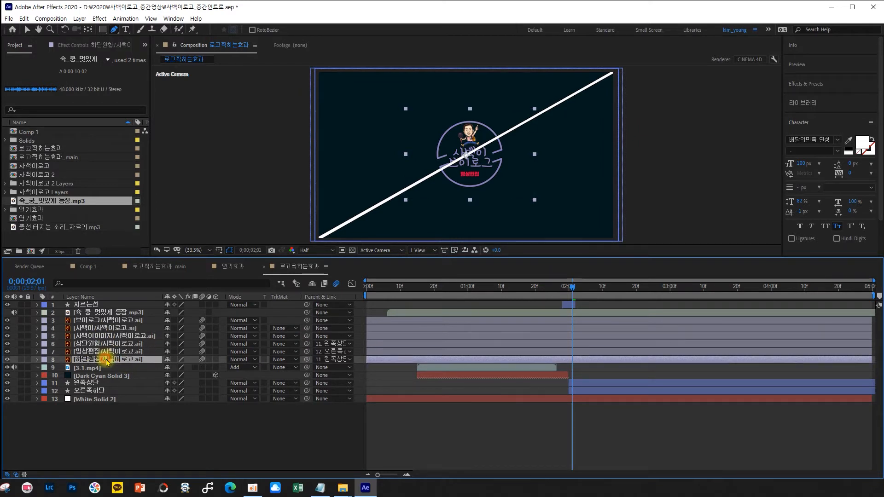
drag(307, 360, 104, 394)
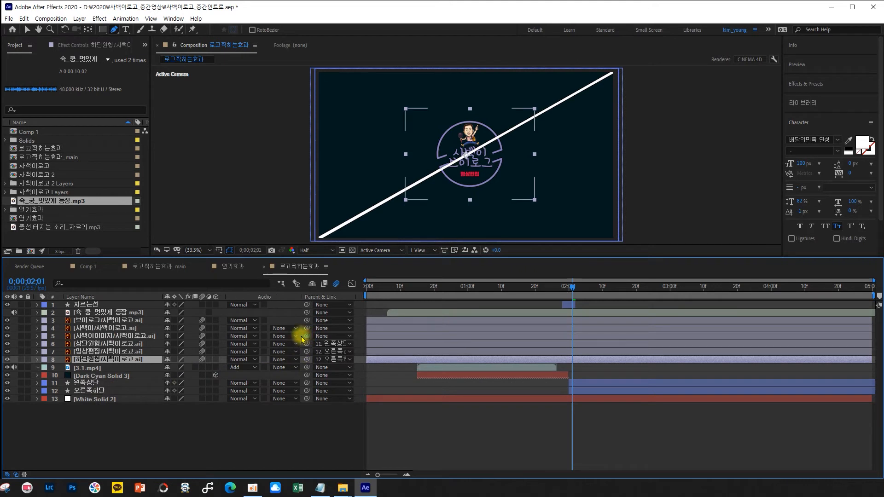
Parent the 사백이이미지 and 사백이 layers to 왼쪽상단, and the 브이로그 layer to 오른쪽하단
click(113, 337)
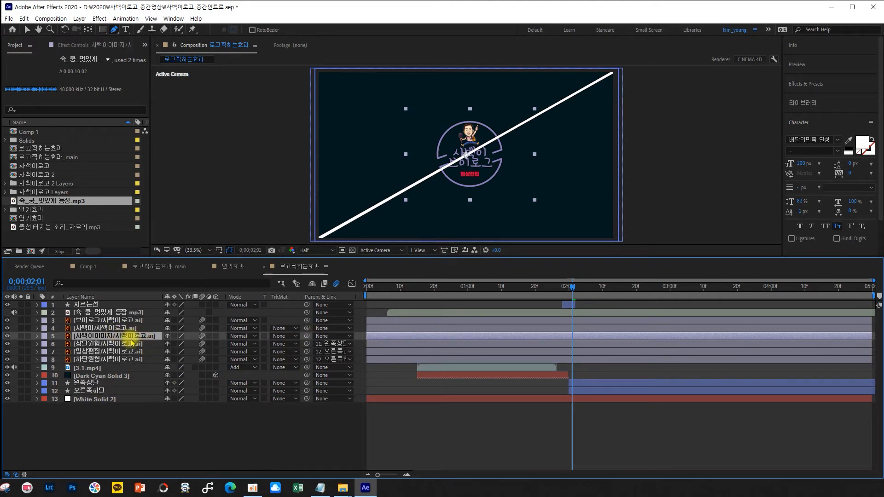
drag(307, 340, 100, 385)
click(105, 330)
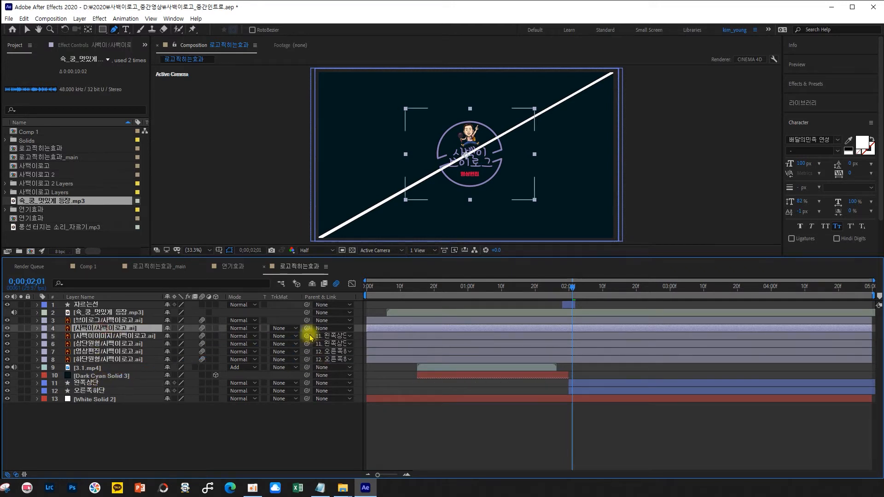
drag(306, 329, 110, 383)
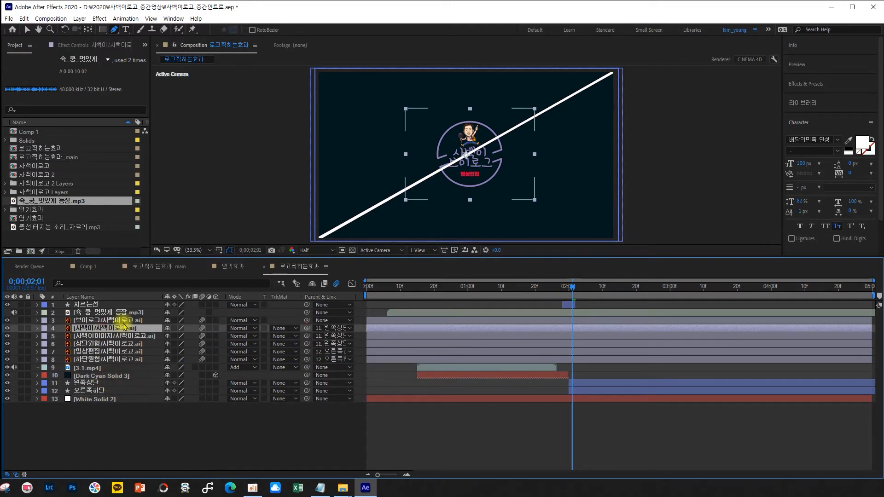
click(121, 320)
drag(306, 321, 101, 391)
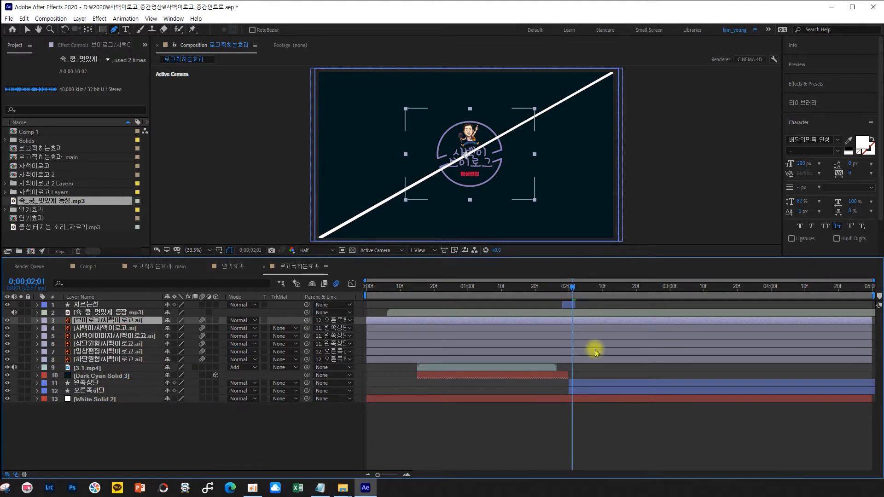
Set starting Position keyframes on the 왼쪽상단 and 오른쪽하단 layers at 0;00;02;00
click(569, 287)
click(580, 383)
shift+click(580, 390)
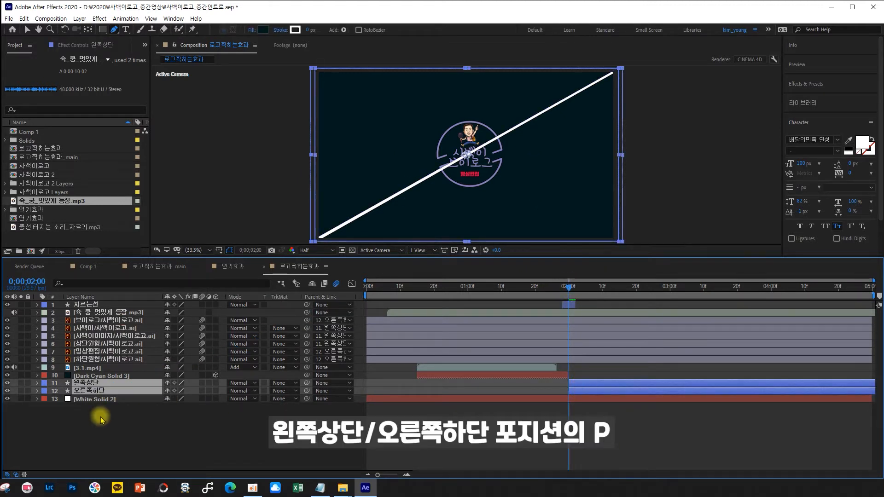
key(p)
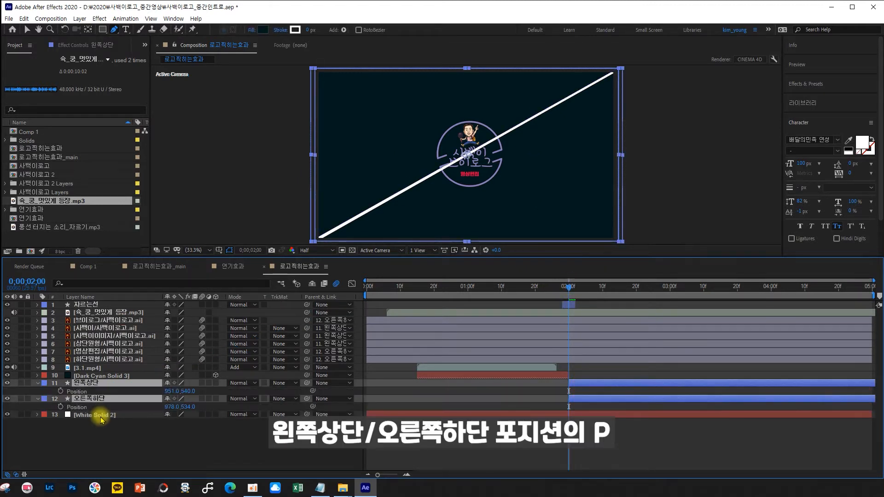
click(60, 393)
click(129, 431)
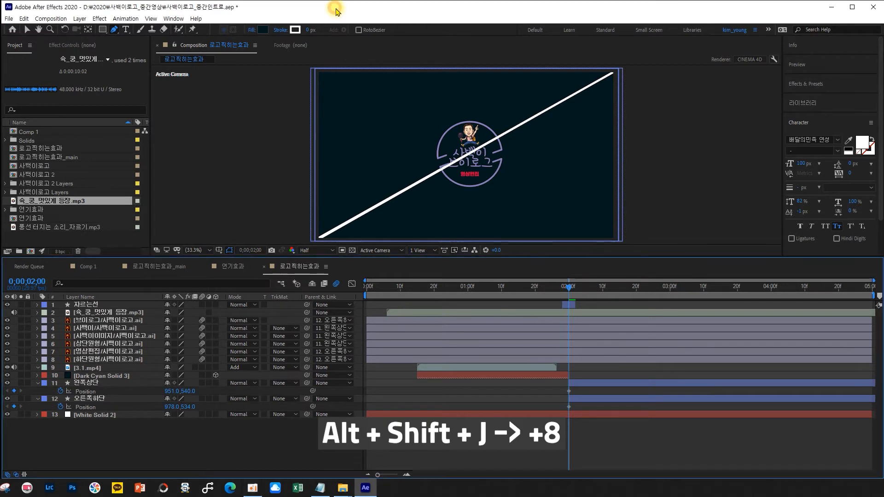
Go 8 frames ahead to 0;00;02;08 and move the 왼쪽상단 triangle off the lower-left of the frame, to about -1065, 1650
key(alt+shift+j)
text(+)
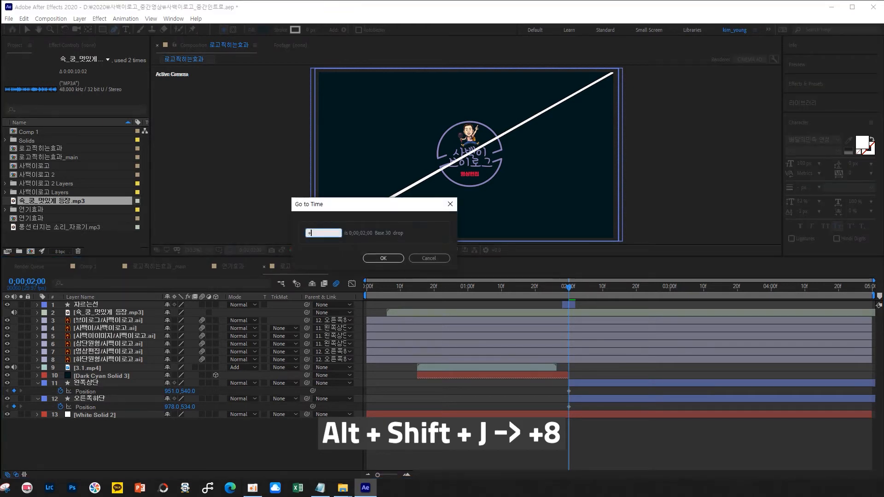
text(8)
key(Return)
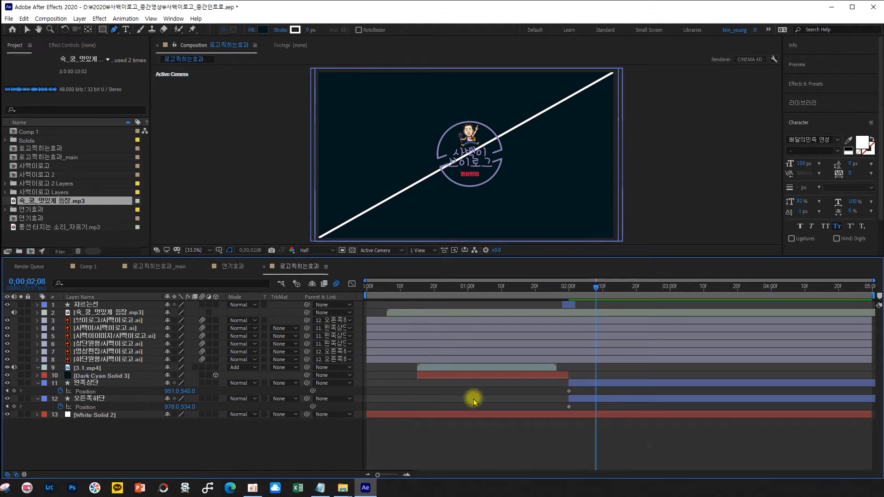
click(114, 383)
key(v)
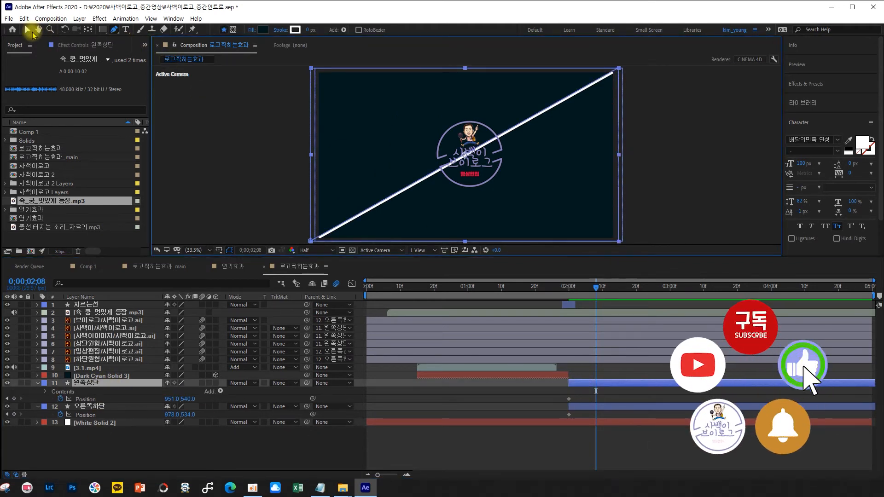
drag(413, 141, 107, 310)
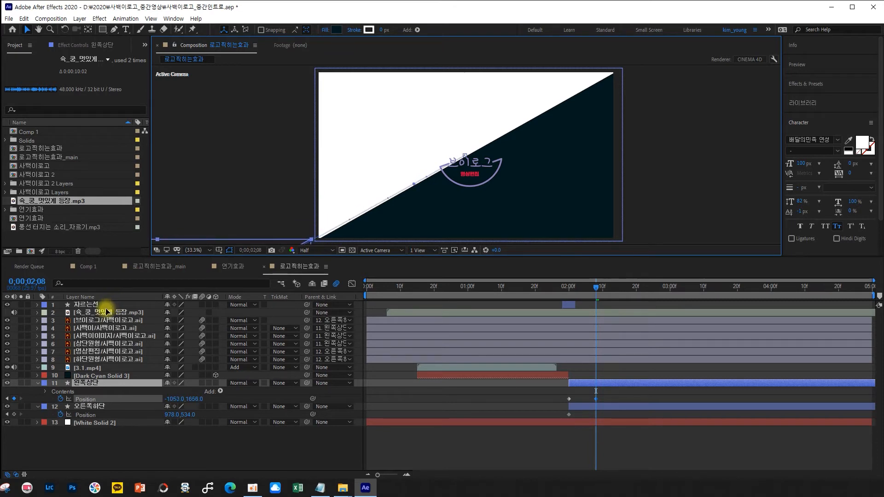
drag(106, 311, 104, 305)
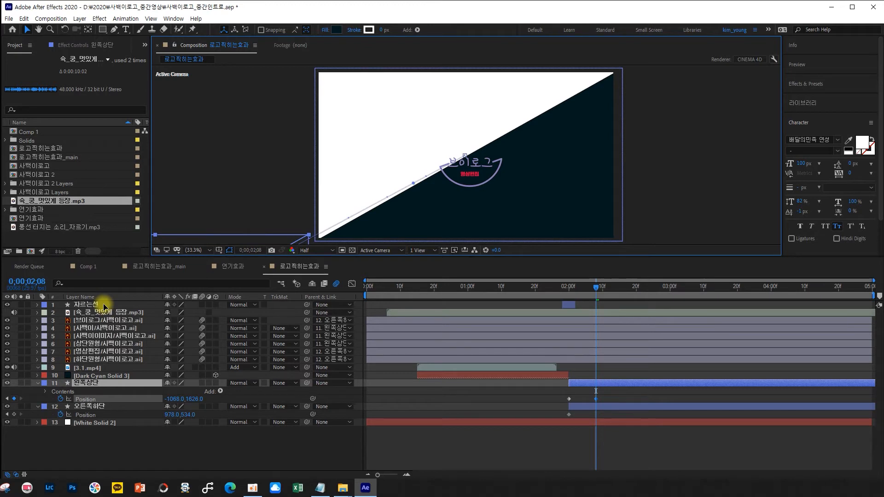
drag(104, 307, 106, 310)
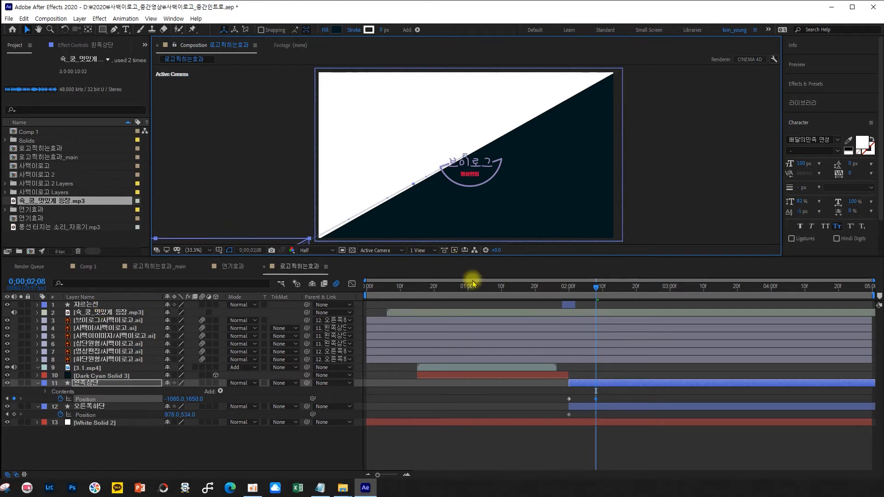
At 0;00;02;08, move the 오른쪽하단 triangle off the upper-right of the frame to about 2949, -567, and scrub back through the split
click(588, 406)
drag(409, 203, 710, 37)
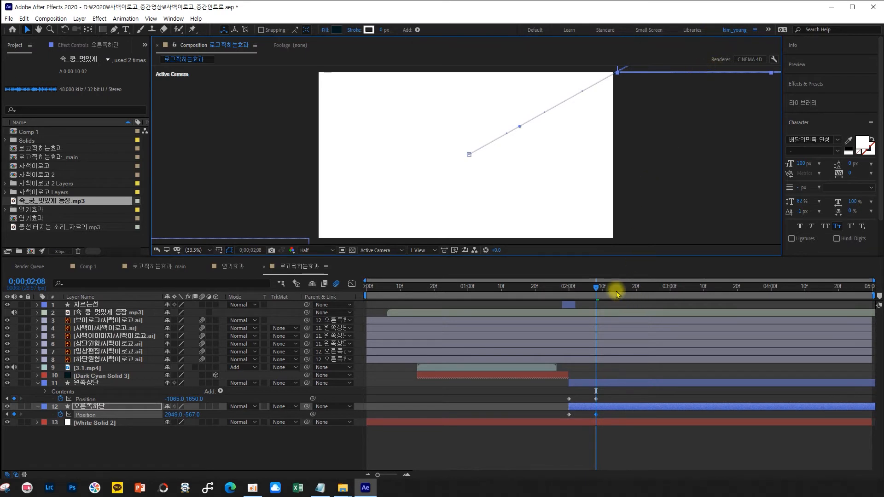
mouse_move(597, 288)
mouse_down()
mouse_move(542, 290)
mouse_move(606, 289)
mouse_move(560, 290)
mouse_up()
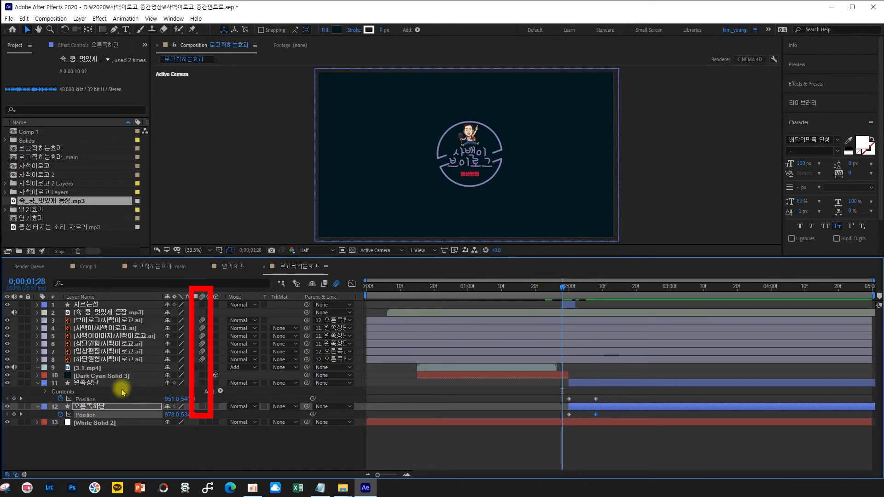
Enable motion blur on both triangle layers and apply Easy Ease to all their Position keyframes
click(201, 383)
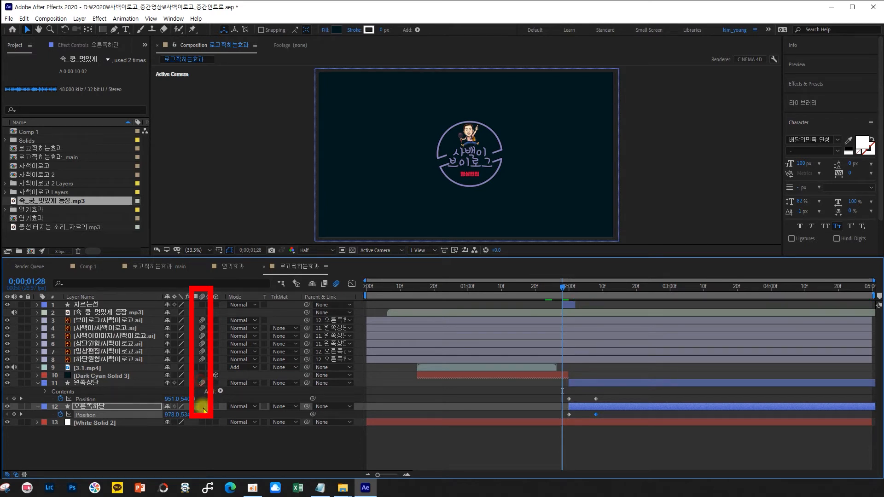
click(202, 407)
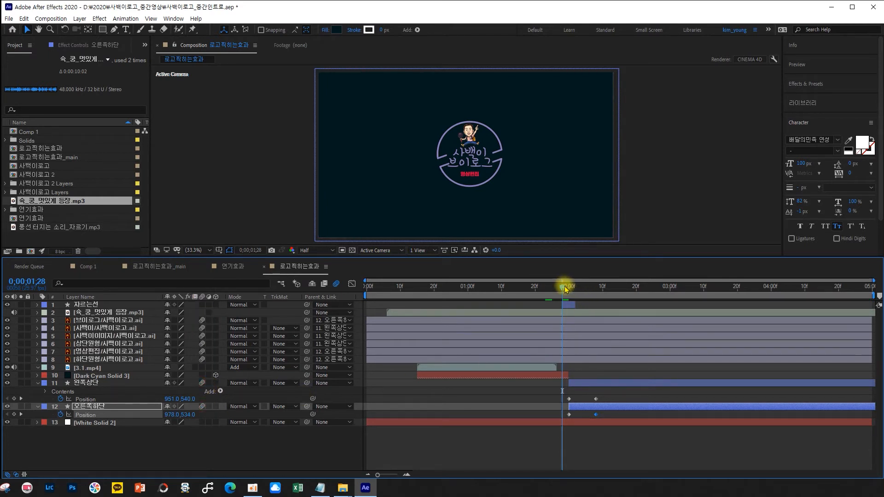
mouse_move(567, 288)
mouse_down()
mouse_move(597, 292)
mouse_move(570, 297)
mouse_up()
drag(603, 448, 540, 398)
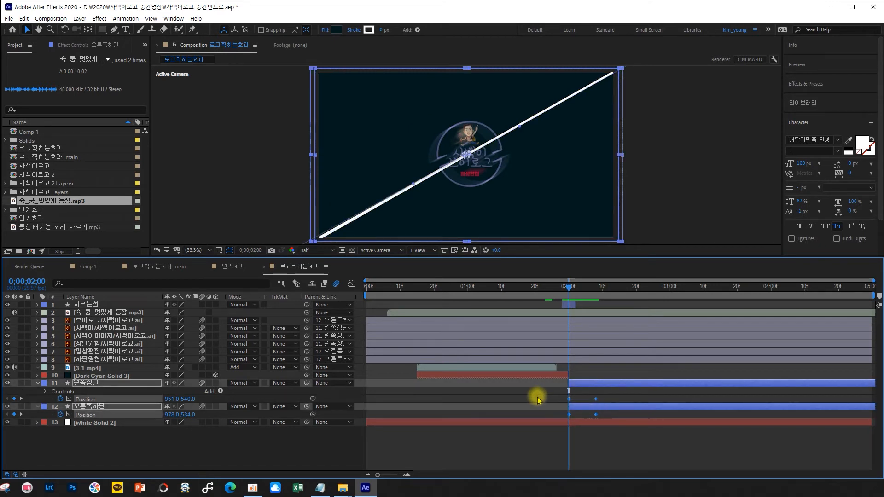
key(F9)
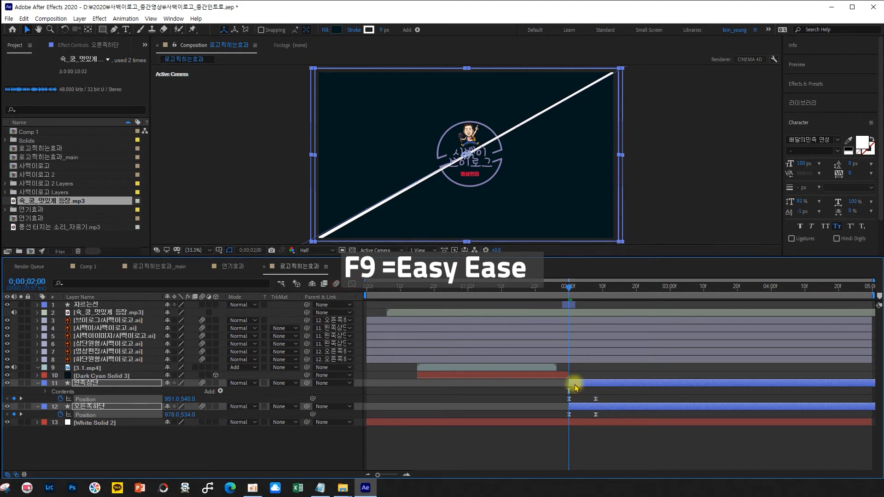
Scrub and play back the logo stamp and diagonal split to check the eased motion
drag(569, 288, 583, 290)
drag(588, 293, 522, 290)
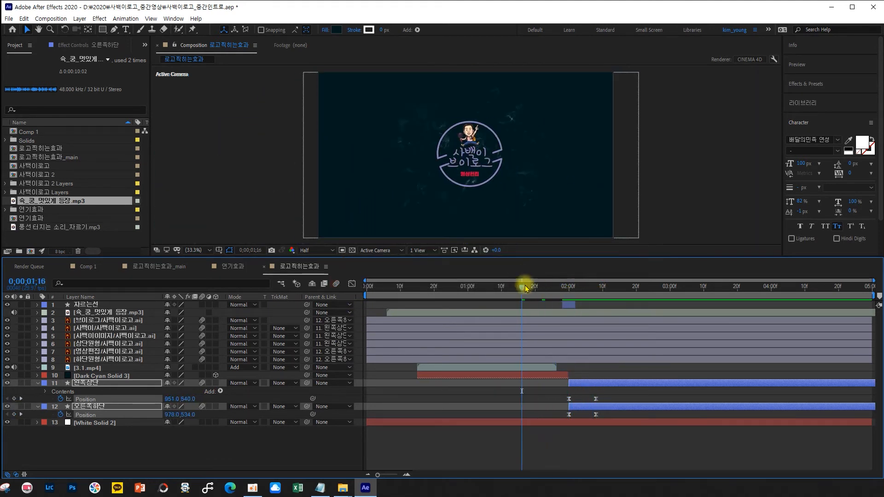
key(space)
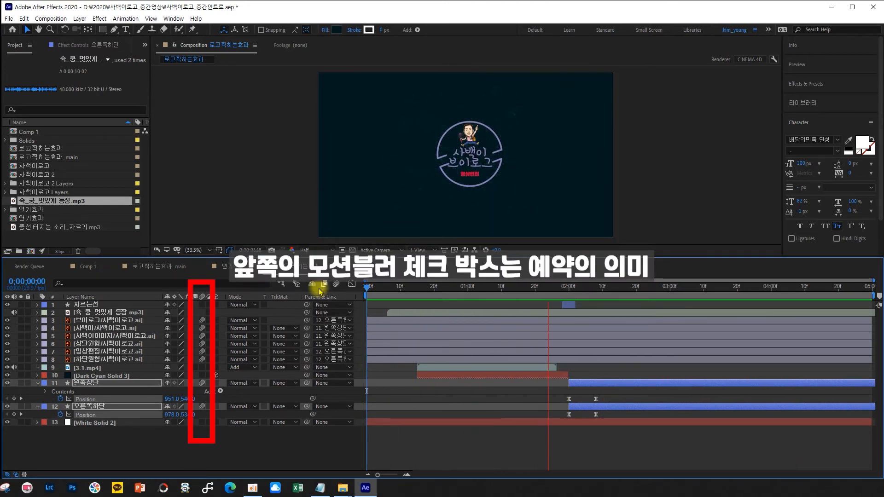
key(space)
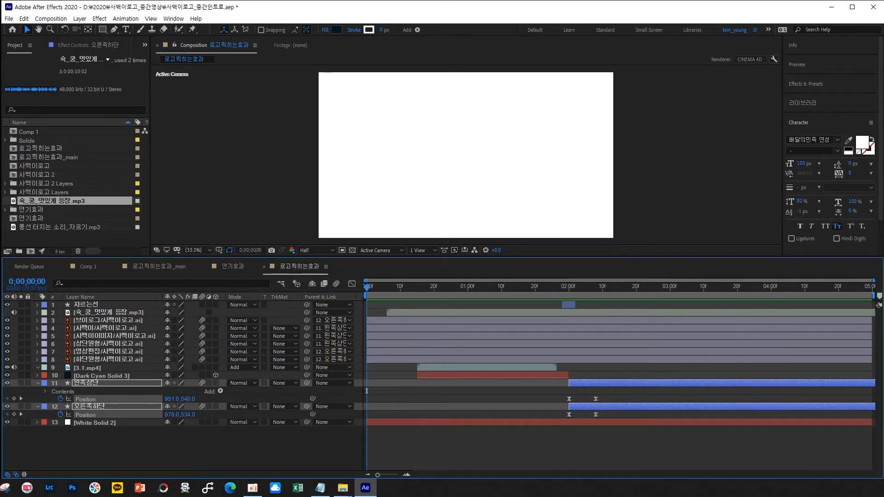
Try switching on composition-wide motion blur and preview how the two halves fly apart
click(336, 284)
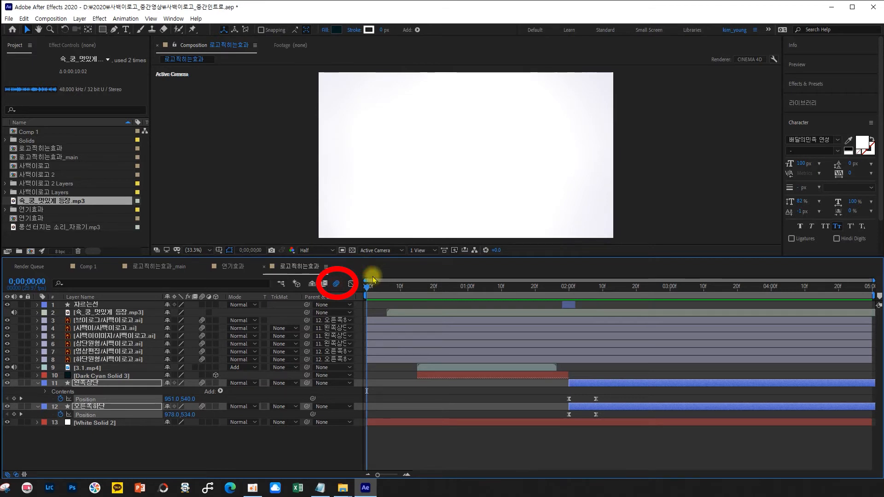
key(space)
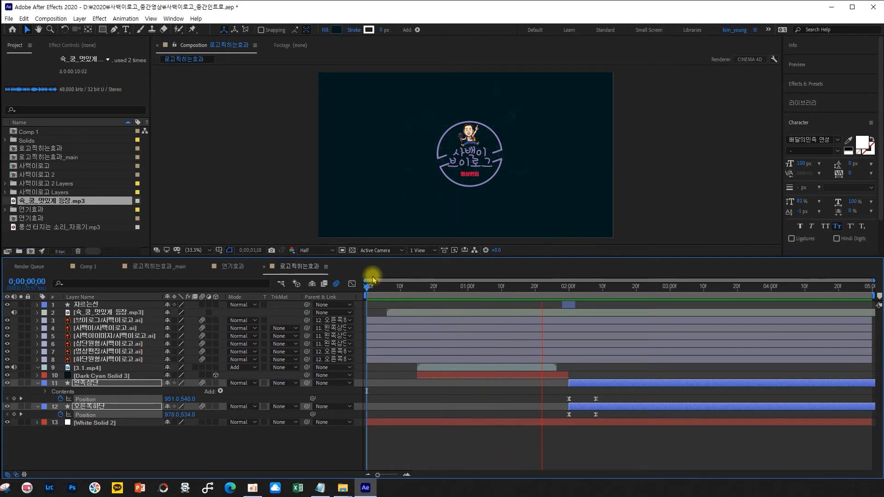
key(space)
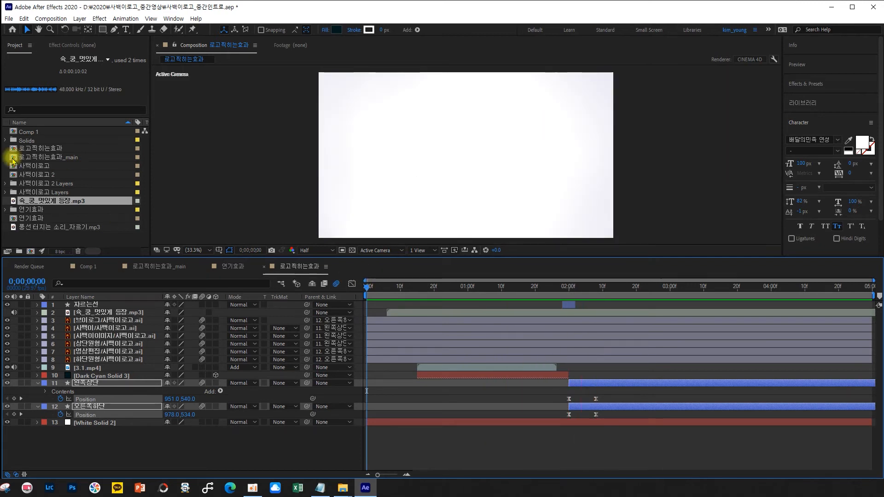
Try 풍선 터지는 소리_자르기.mp3 as the topmost layer, starting with the 자르는선 layer, and preview it
drag(50, 231, 90, 306)
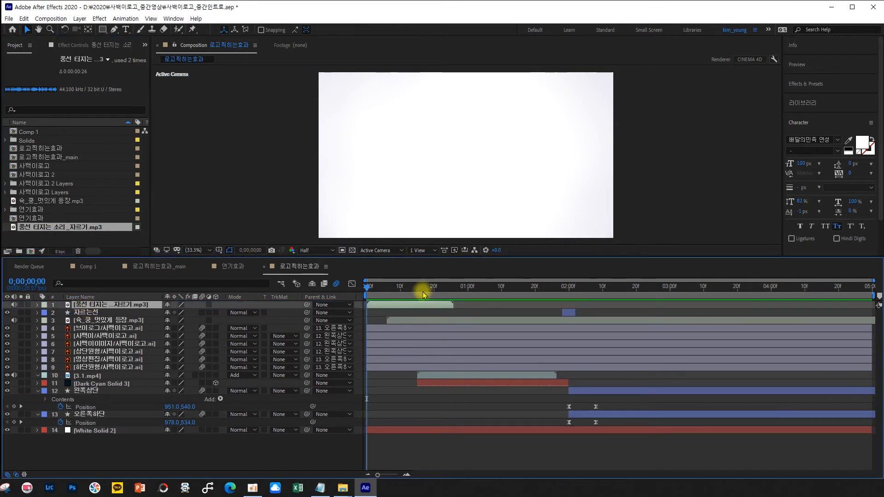
drag(419, 306, 619, 314)
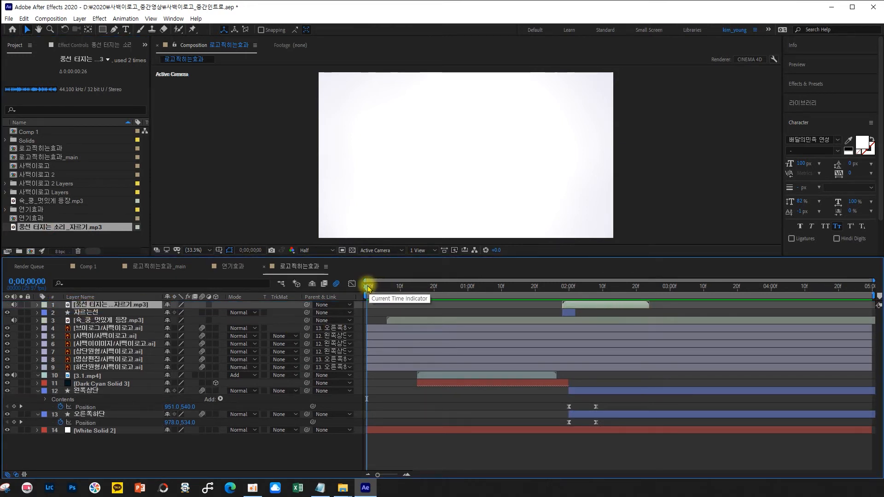
key(space)
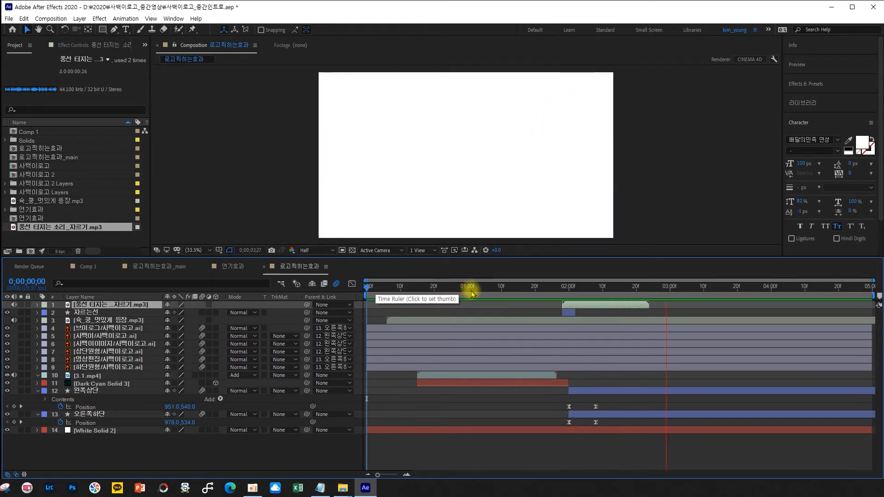
Undo the added sound layer and composition motion blur, and replay the split
key(ctrl+z)
drag(568, 288, 399, 293)
key(space)
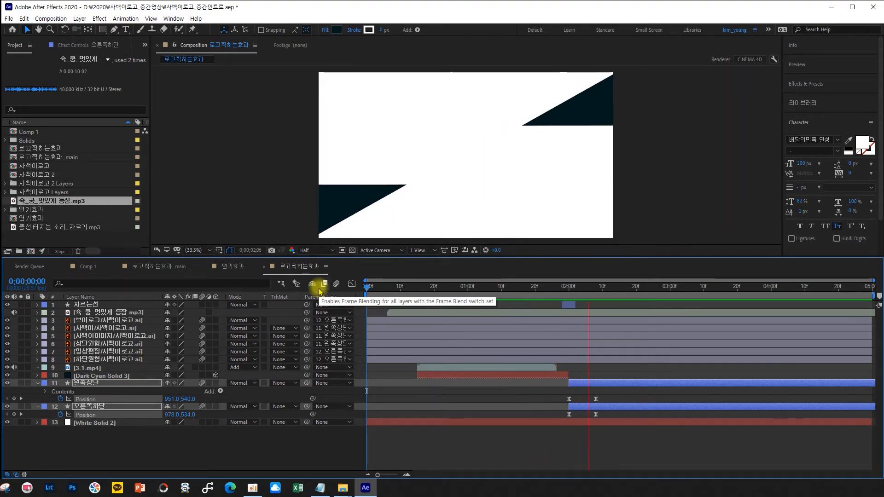
Enable motion blur for the whole composition and play it back
click(336, 284)
click(336, 285)
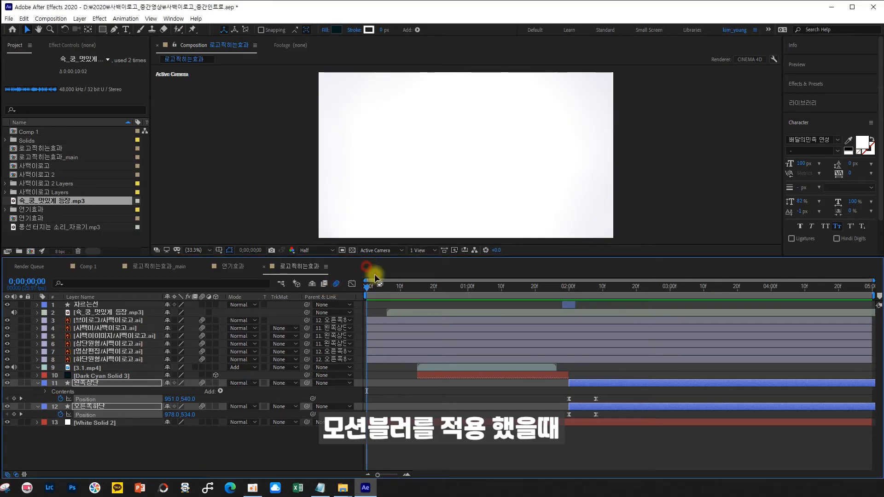
key(space)
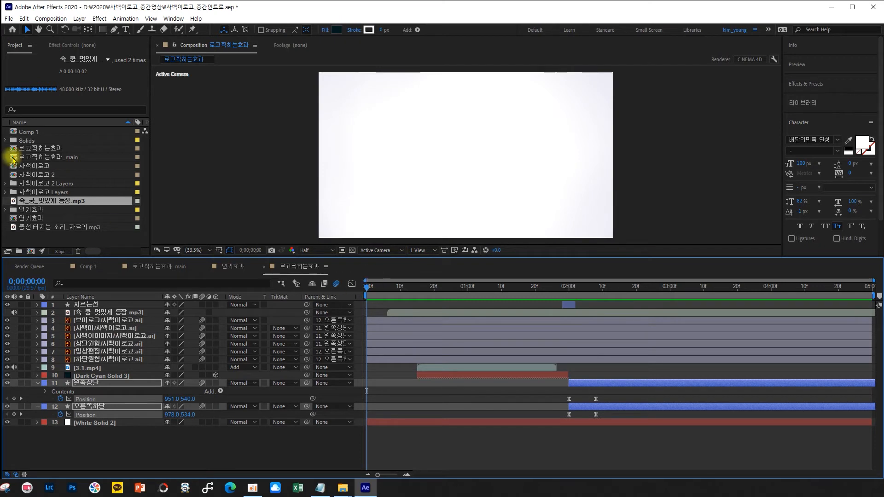
Add 풍선 터지는 소리_자르기.mp3 as the topmost layer, align its start with the 자르는선 layer, and preview
click(51, 227)
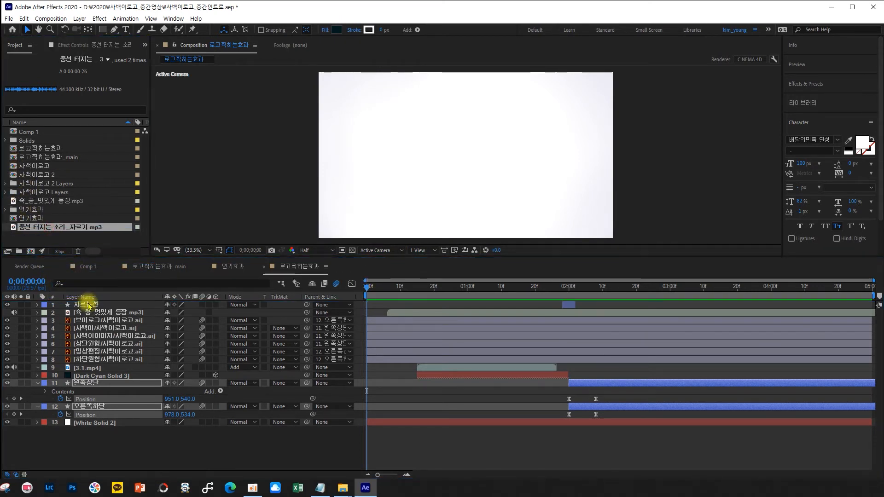
drag(89, 305, 90, 306)
drag(420, 308, 620, 314)
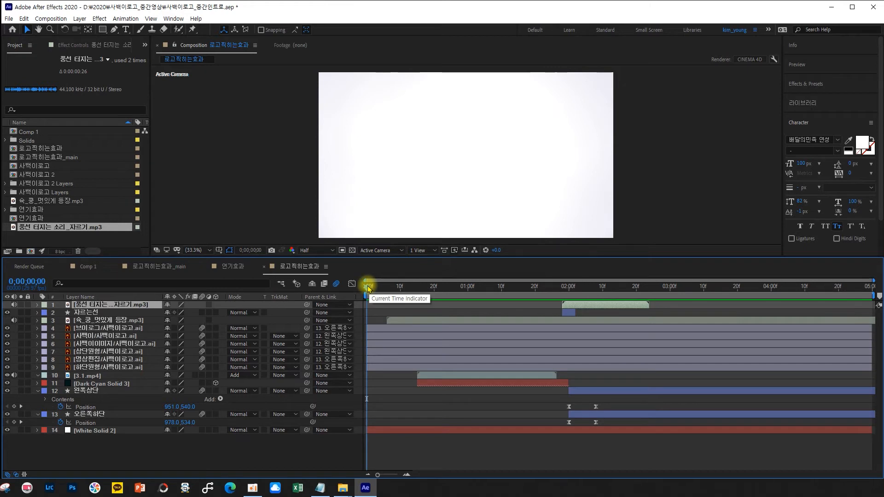
key(space)
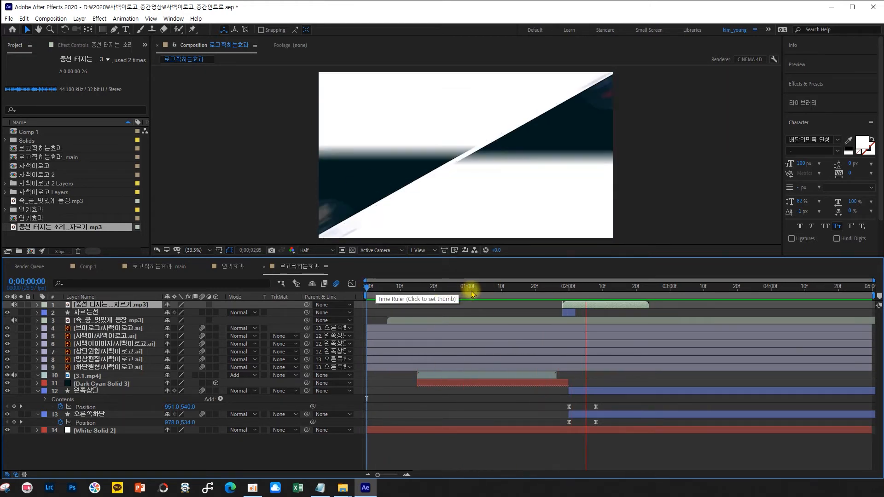
key(space)
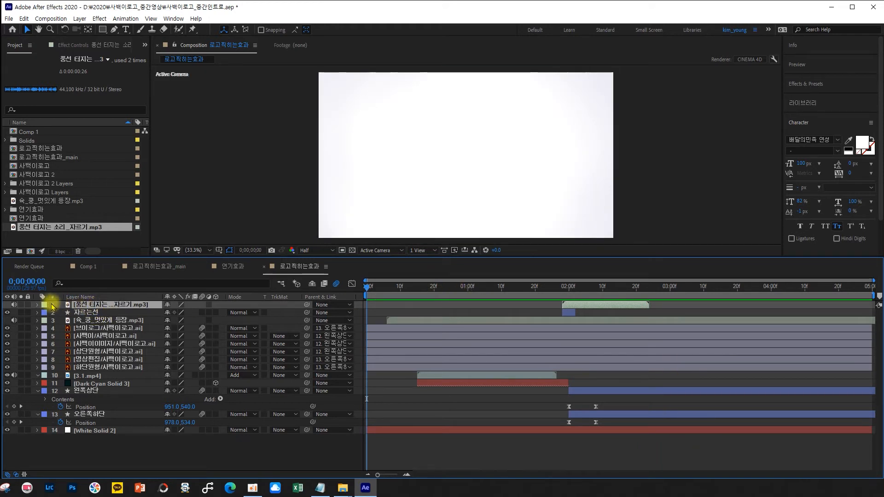
Set the Audio Levels of the 풍선 터지는 소리_자르기.mp3 layer to -5.00 dB and play back the intro
click(38, 305)
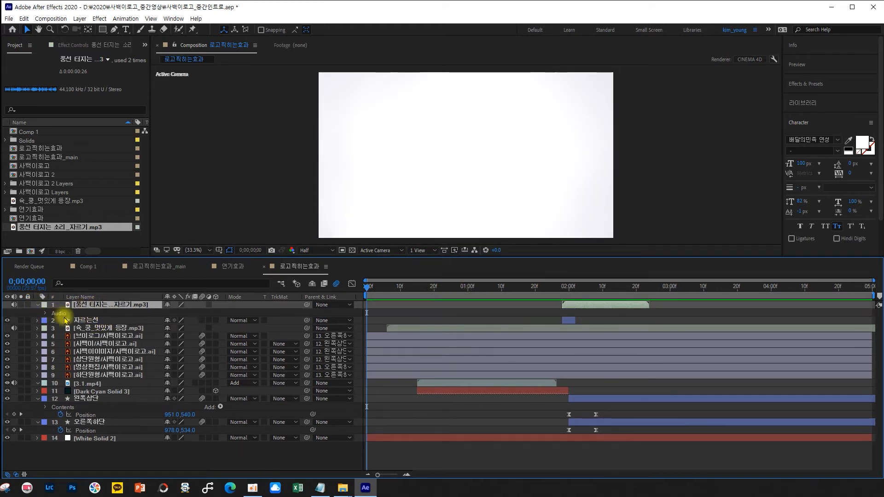
click(45, 313)
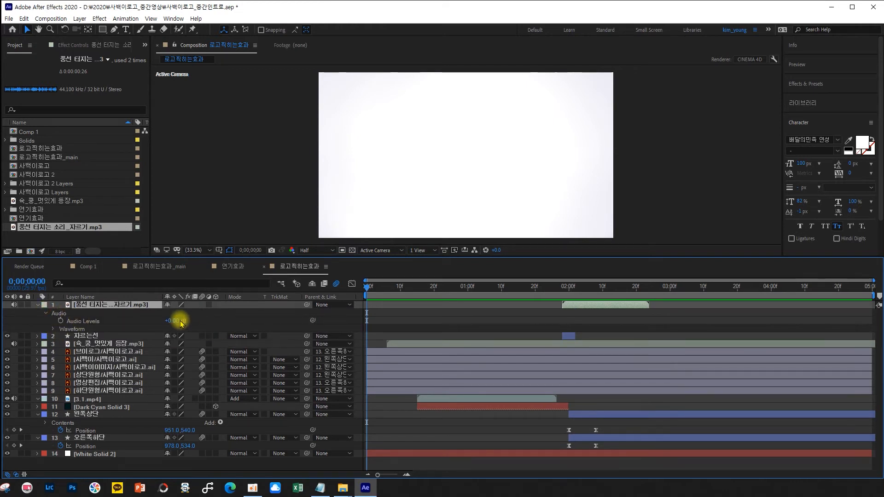
click(217, 315)
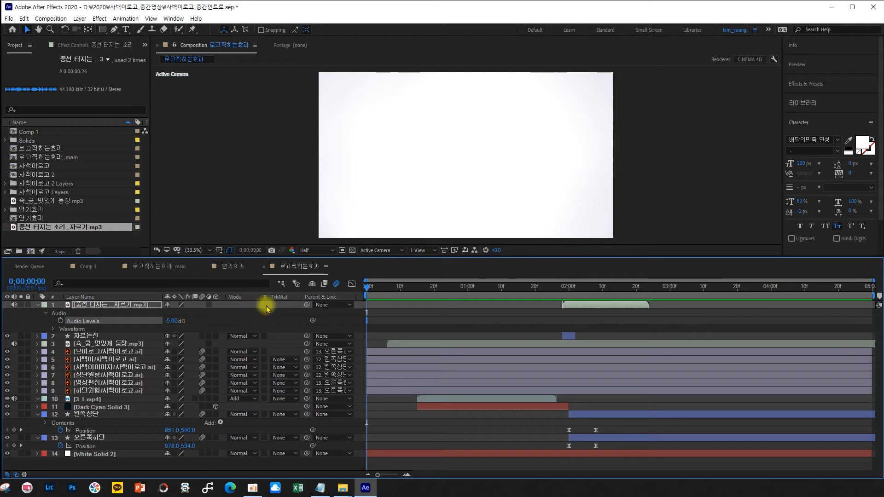
click(37, 305)
click(367, 287)
key(space)
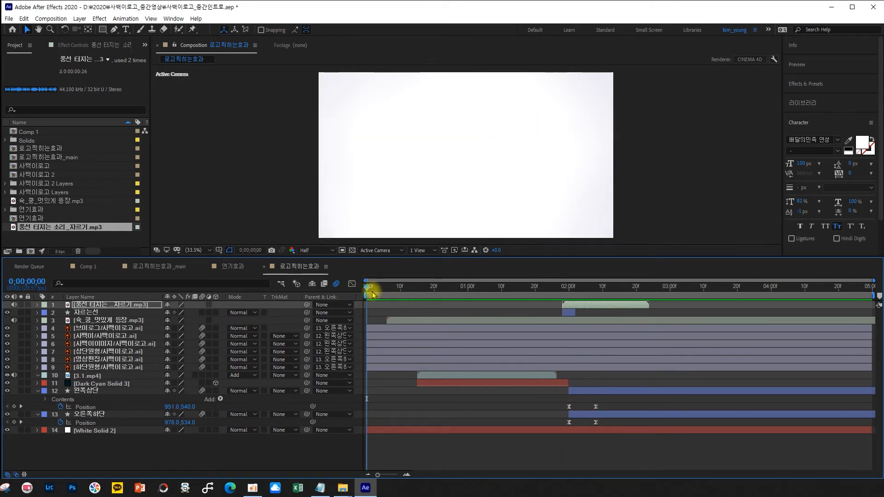
Trim the ends of the 풍선 터지는 소리_자르기.mp3 and 슉_쿵_멋있게 등장.mp3 layers at 0;00;02;09
drag(367, 288, 599, 319)
click(606, 305)
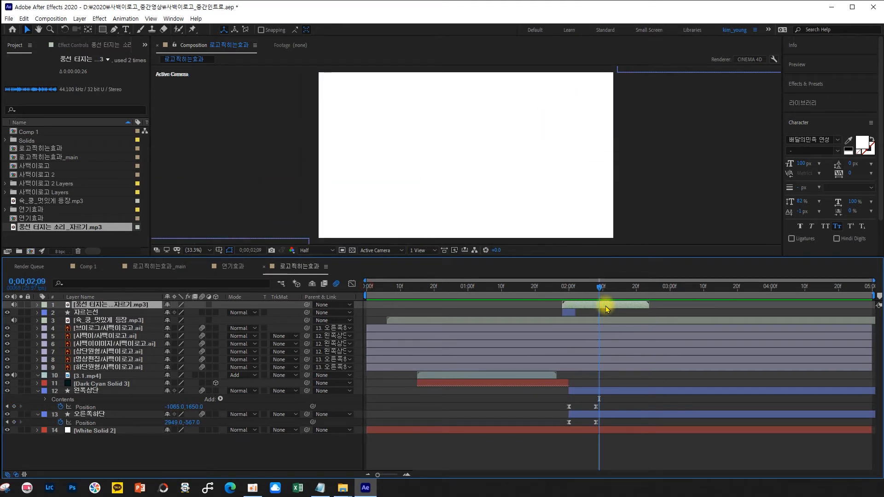
click(492, 321)
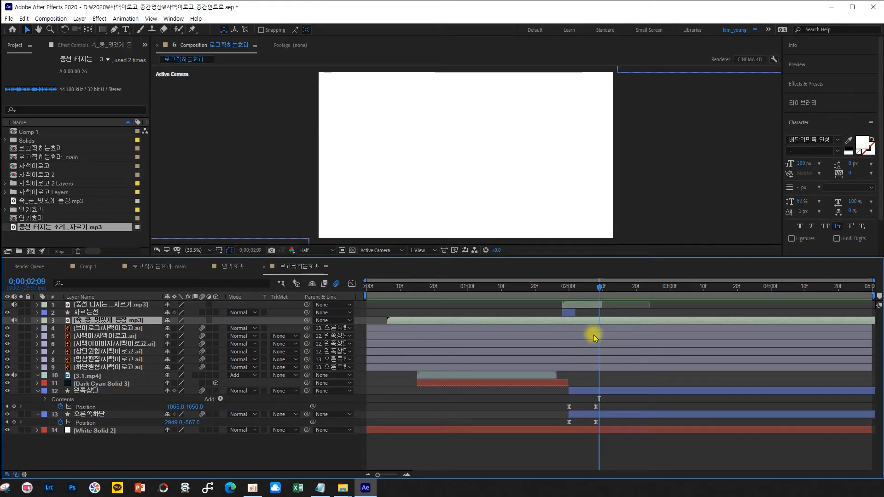
key(alt+])
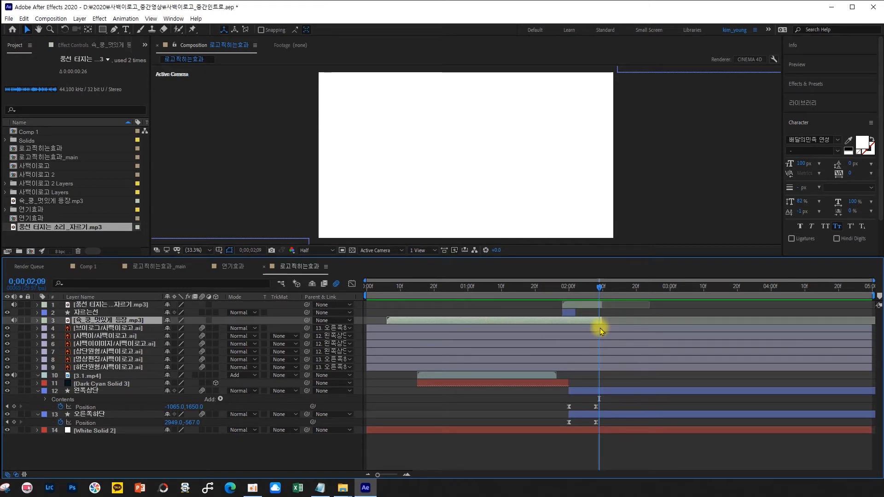
click(596, 330)
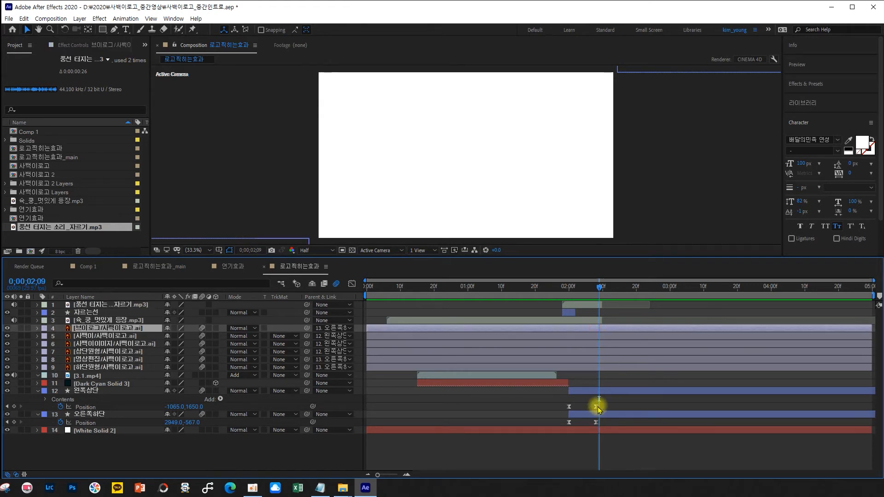
Set the 로고찍히는효과 composition's duration to 2 seconds 9 frames and play it from the start
drag(600, 289, 596, 290)
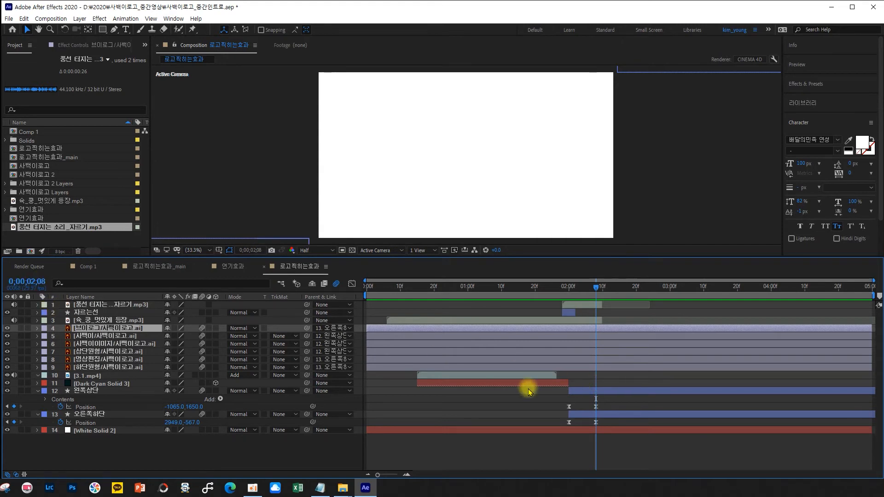
key(ctrl+k)
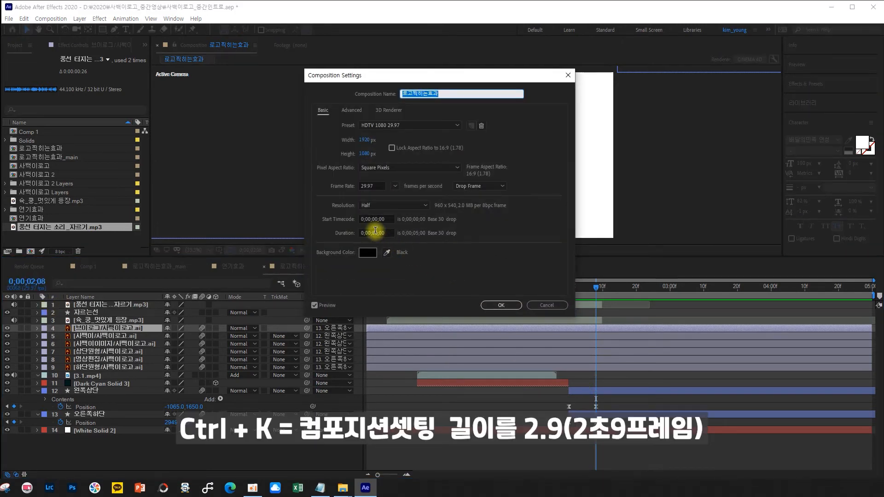
click(376, 232)
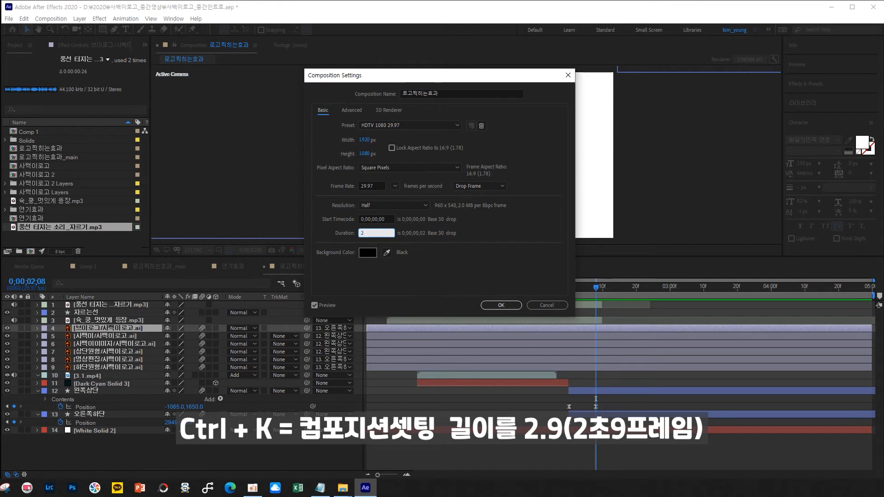
key(Return)
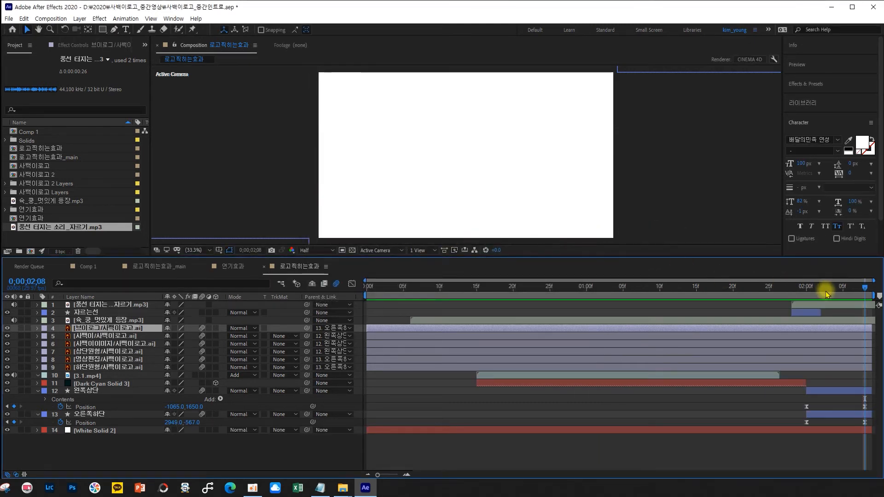
drag(865, 287, 339, 292)
key(space)
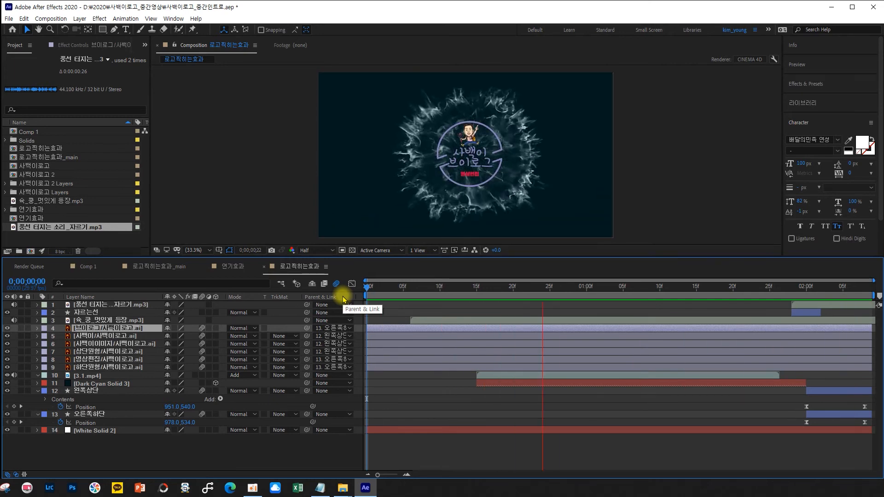
key(space)
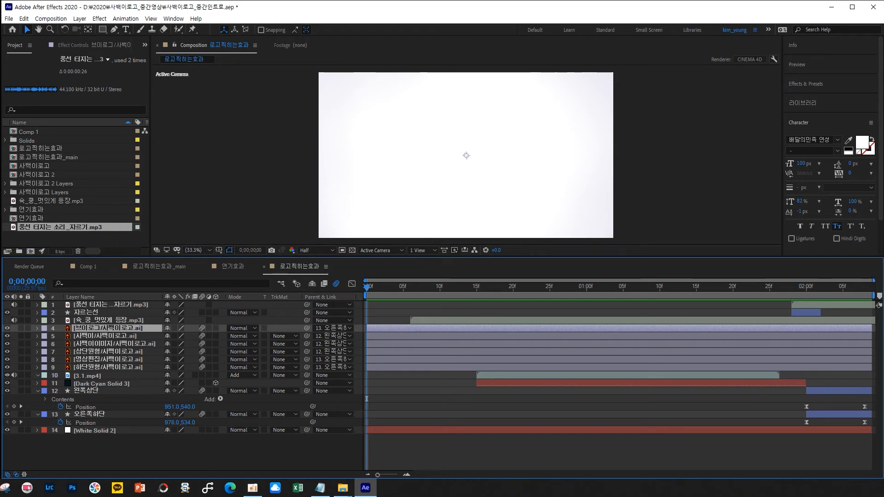
Save the project as 사백이로고_중간인트로.aep in the 사백이로고_중간영상 folder, replacing the existing file
click(9, 19)
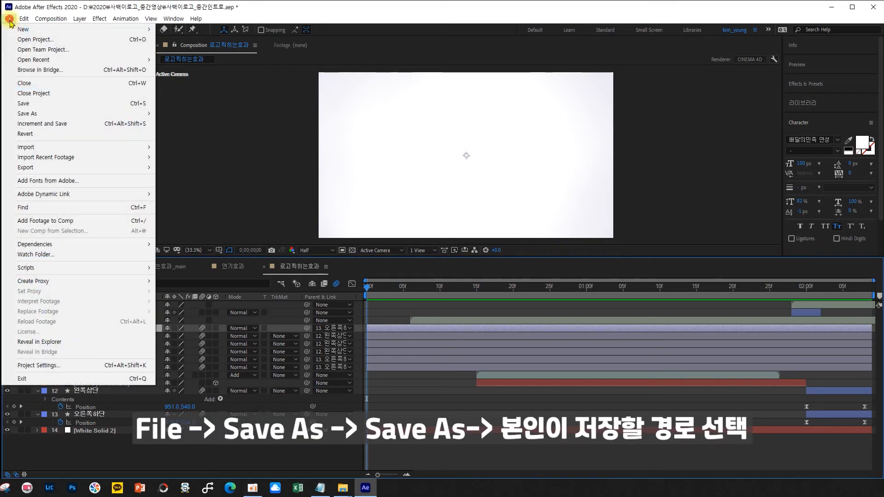
click(35, 114)
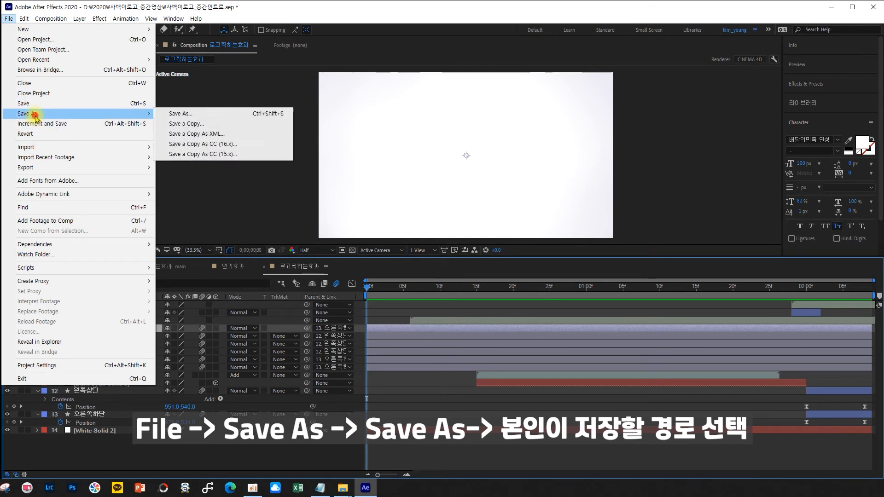
click(188, 115)
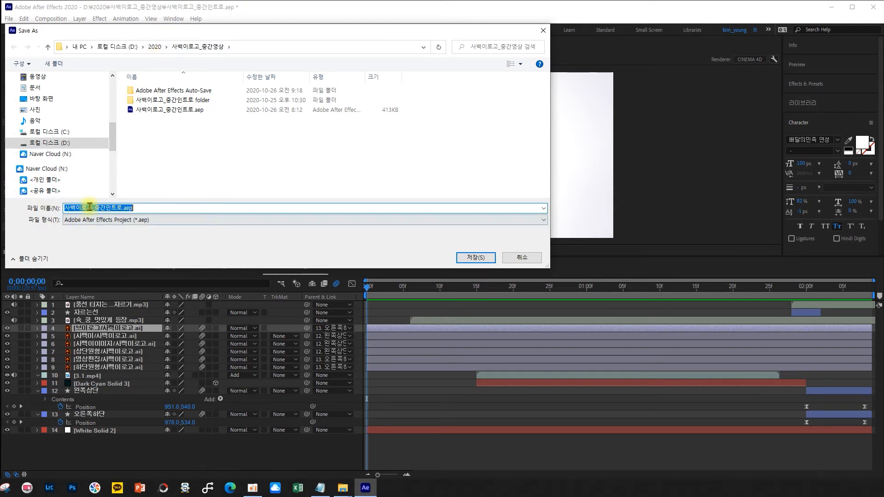
click(472, 257)
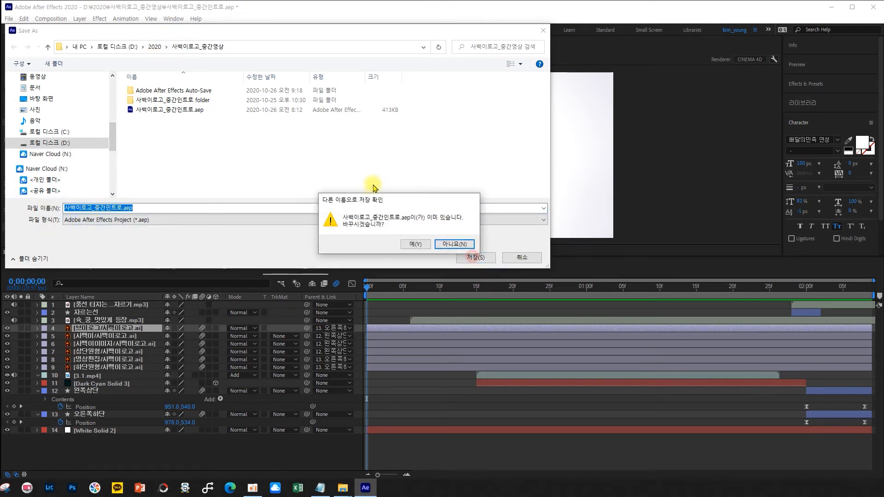
click(414, 245)
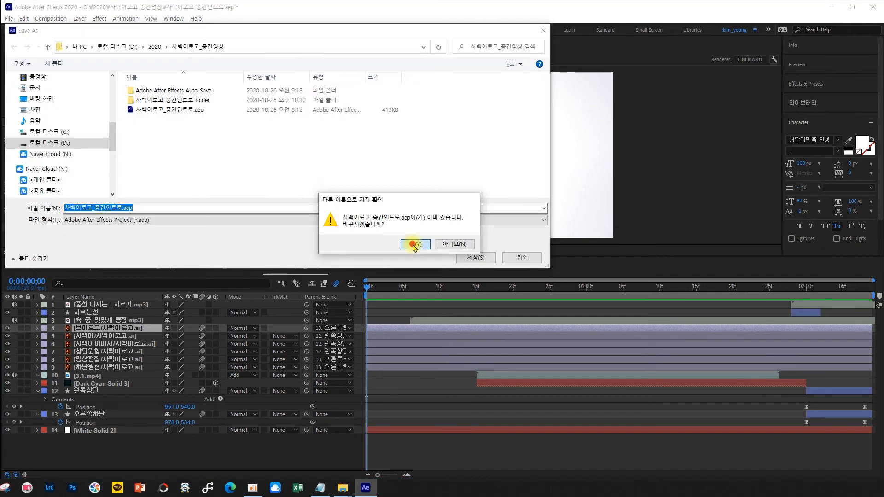
Confirm overwriting the existing 사백이로고_중간인트로.aep and open Collect Files for the project
click(405, 243)
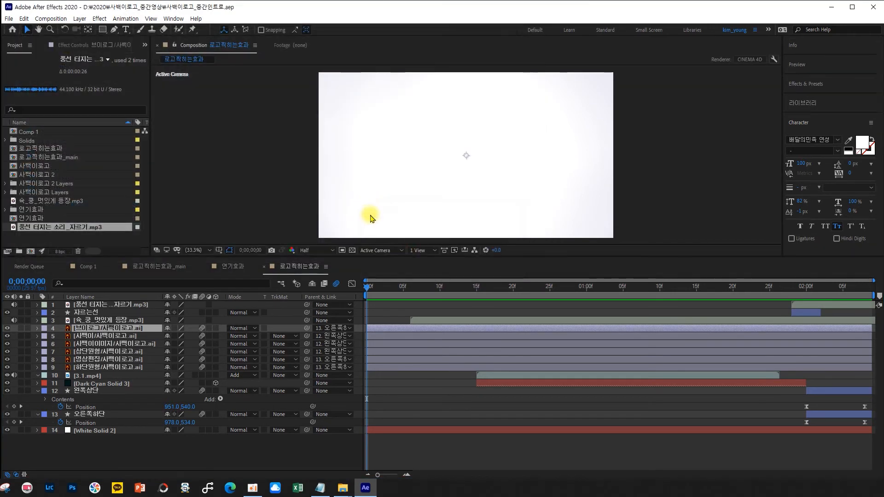
click(9, 18)
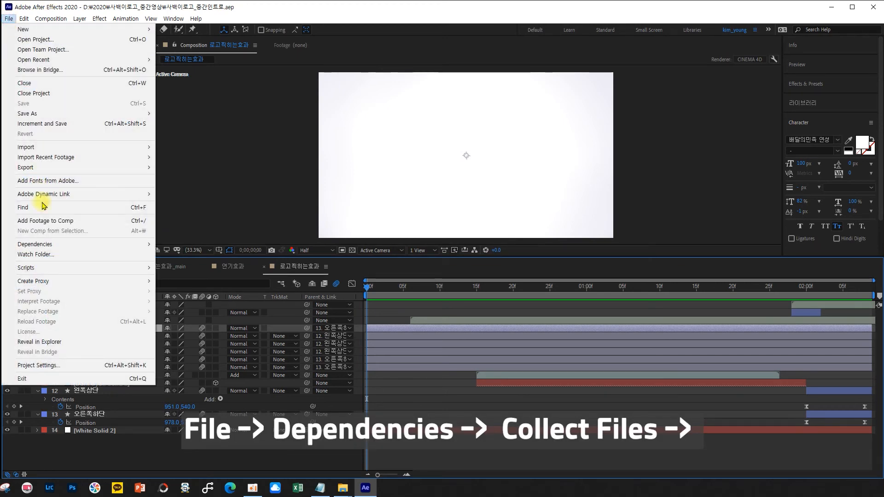
mouse_move(44, 245)
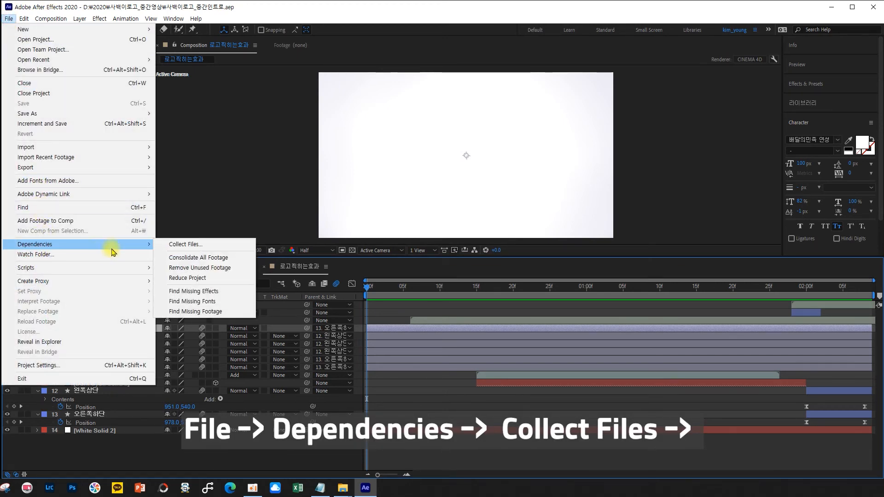
click(188, 245)
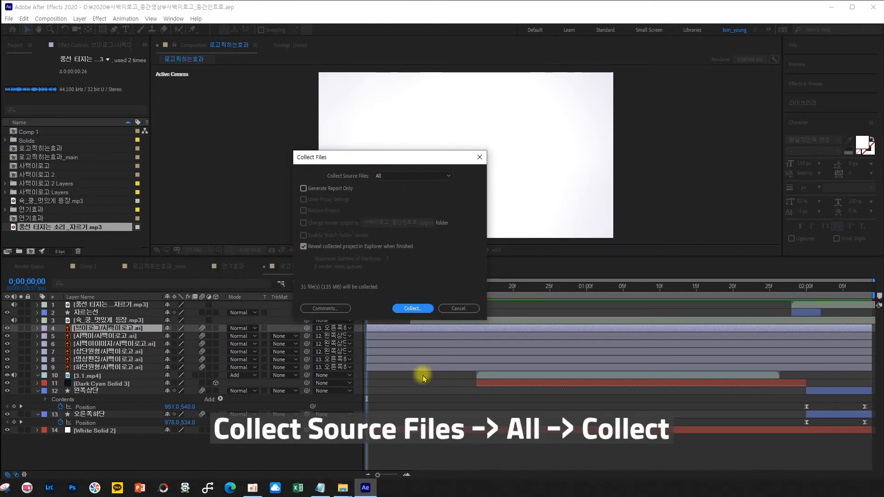
click(412, 309)
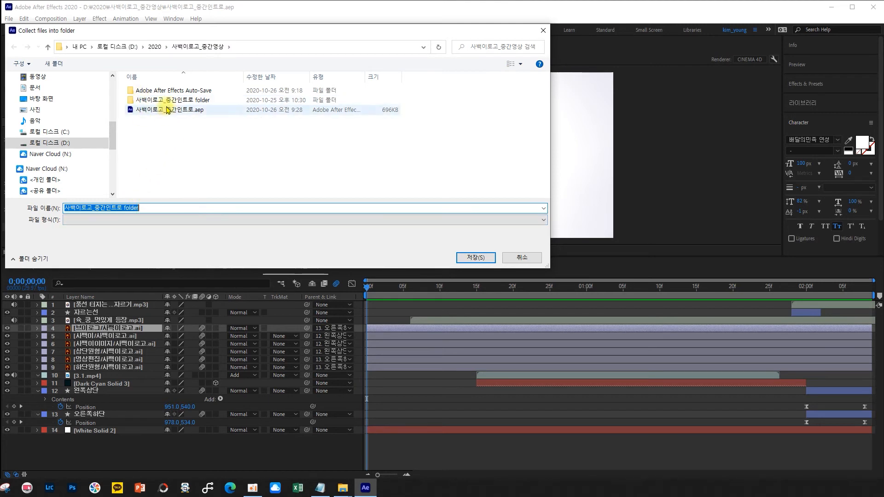
click(478, 257)
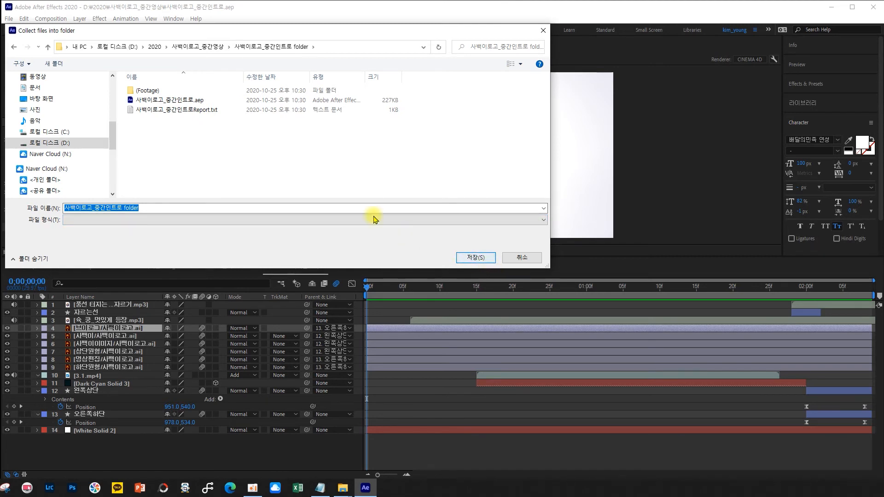
click(216, 46)
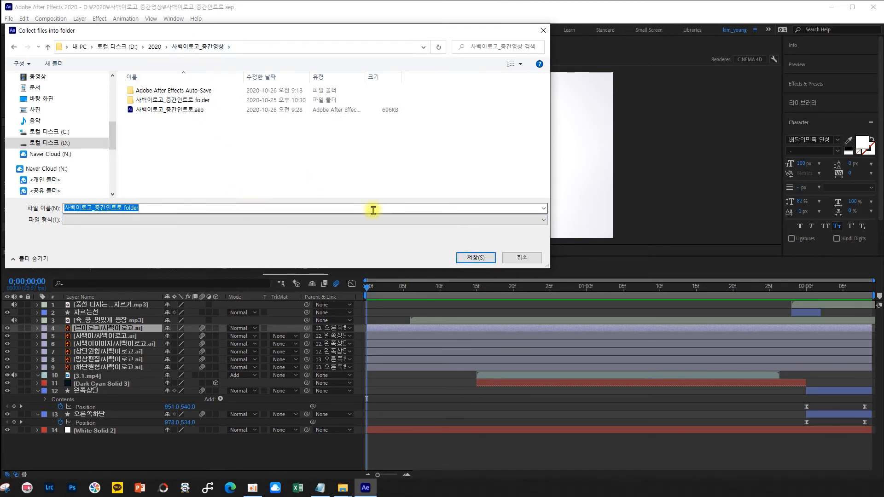
click(478, 259)
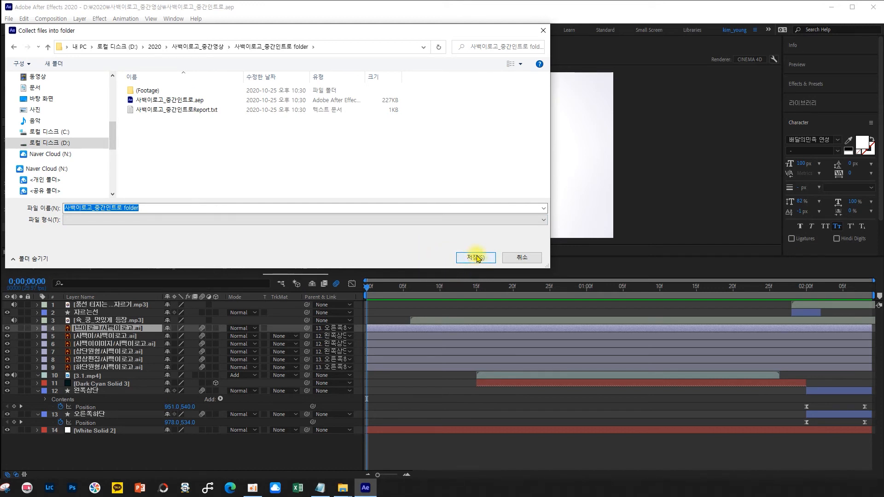
click(14, 47)
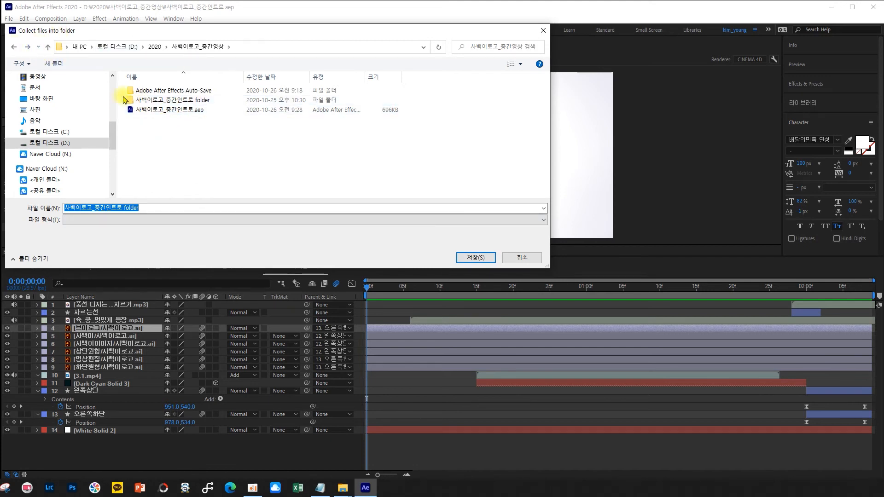
click(534, 260)
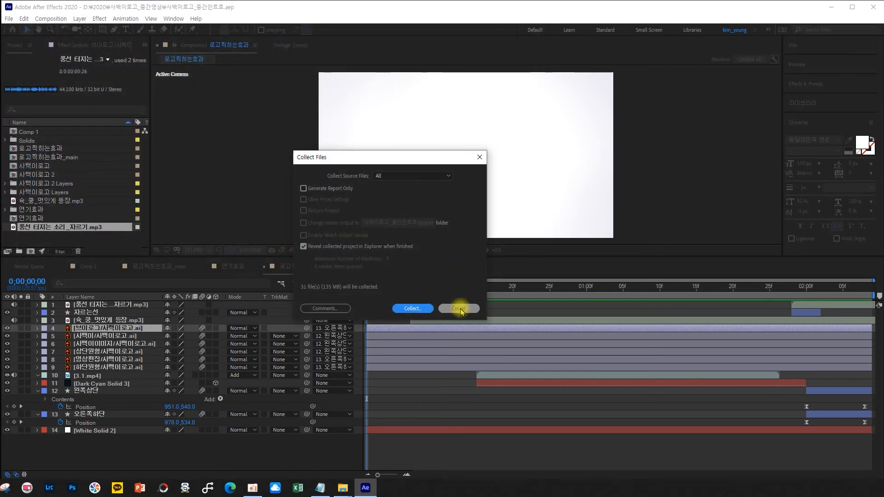
Collect all source files into a new 사백이로고_중간인트로 folder inside the existing folder of the same name
click(408, 308)
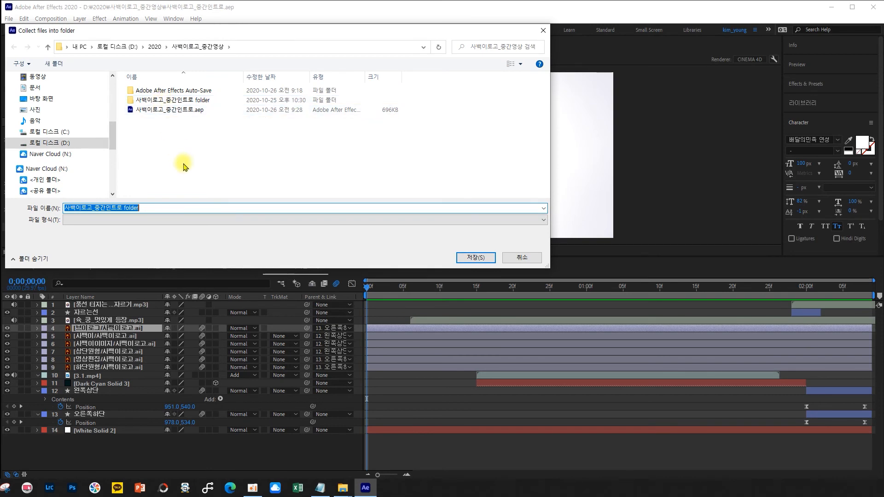
click(476, 259)
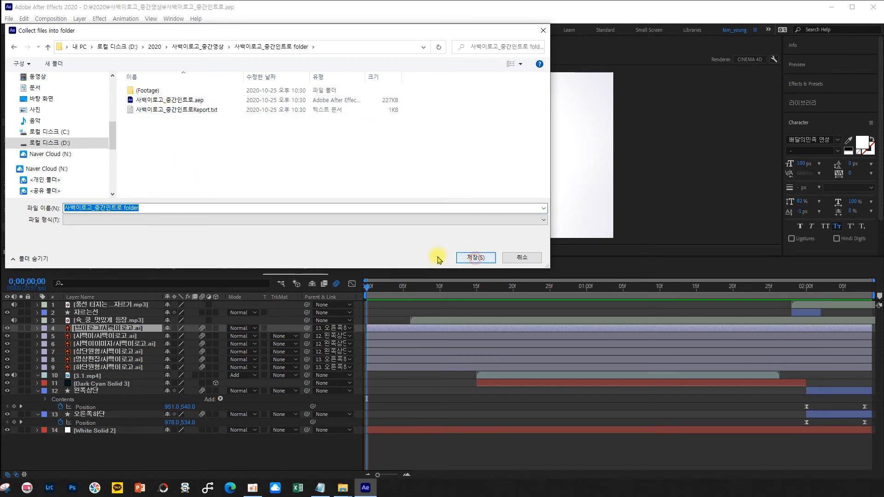
click(476, 261)
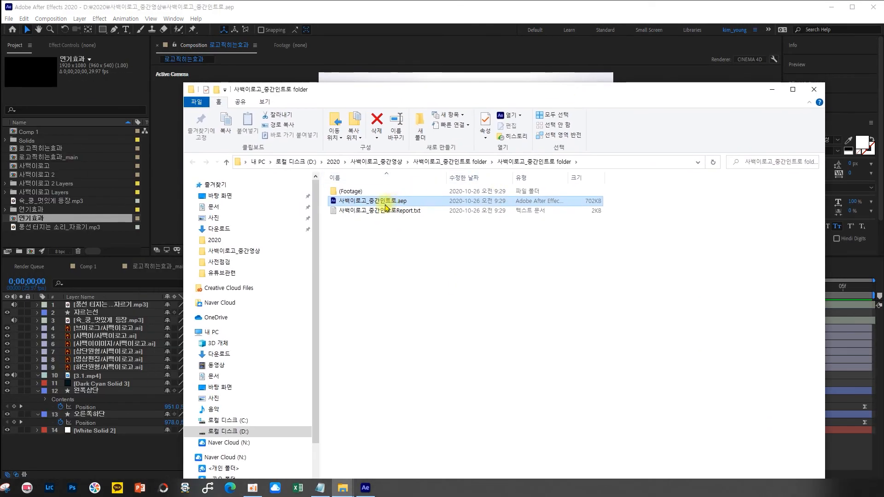
Examine the collected project's (Footage) folder and compare it with the older (Footage) folder one level up
double_click(348, 191)
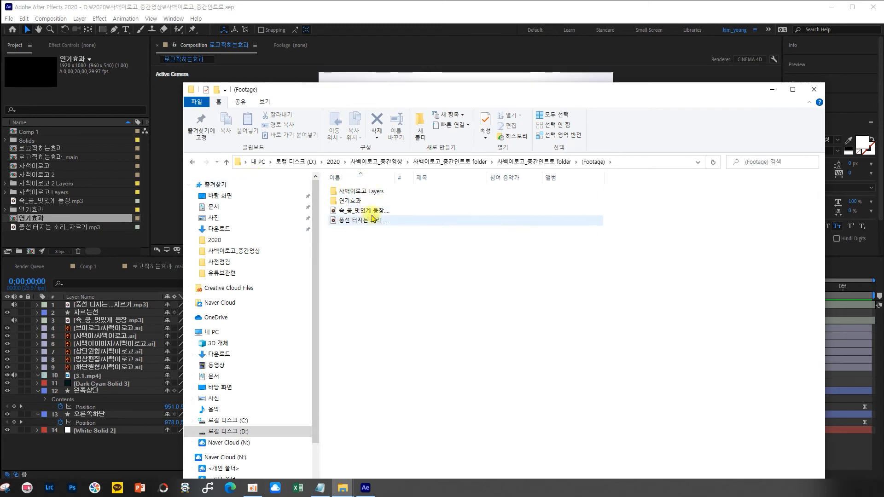
click(191, 163)
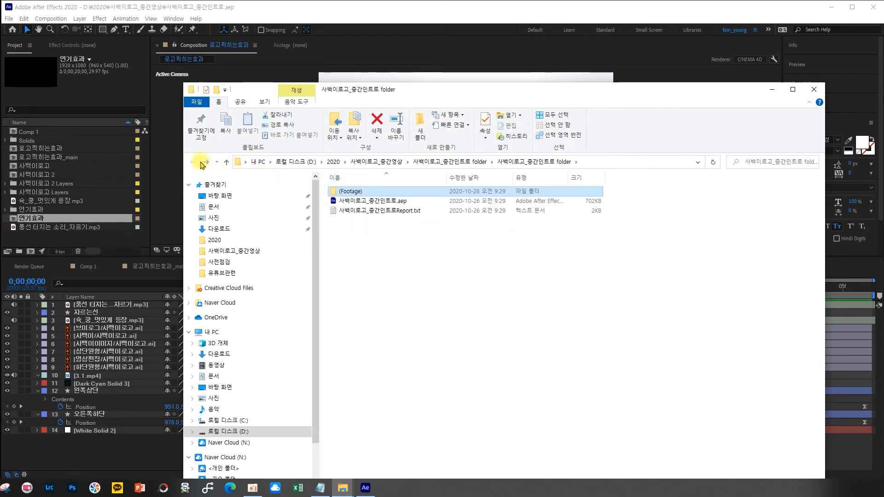
click(462, 166)
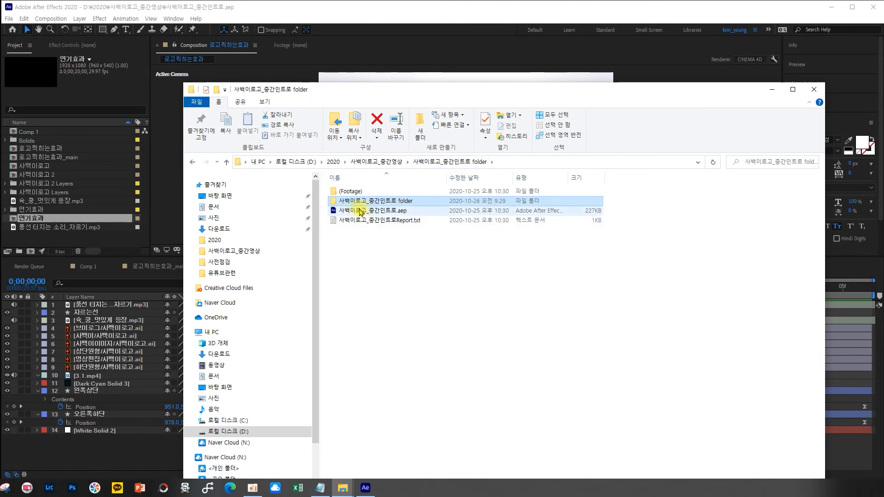
click(346, 193)
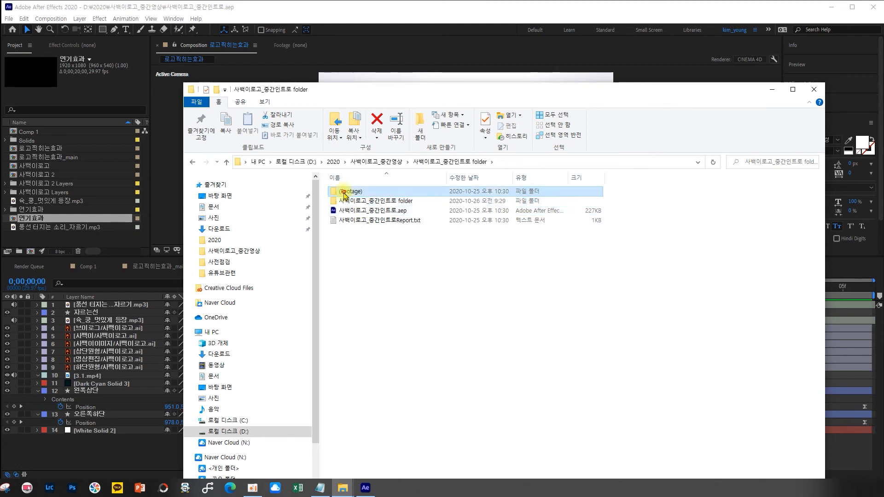
double_click(345, 195)
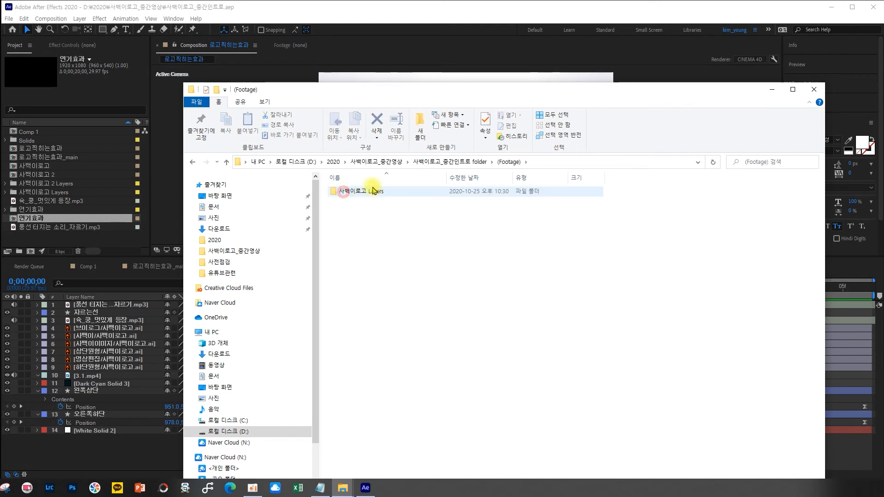
double_click(357, 192)
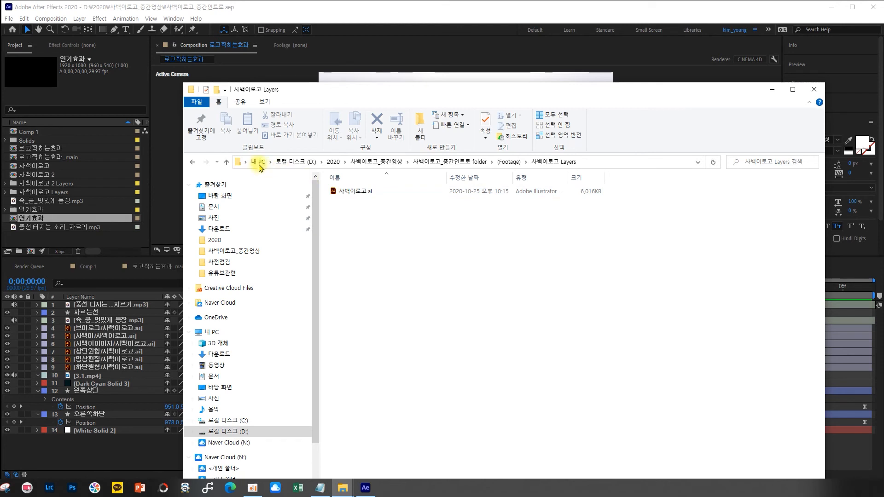
click(191, 163)
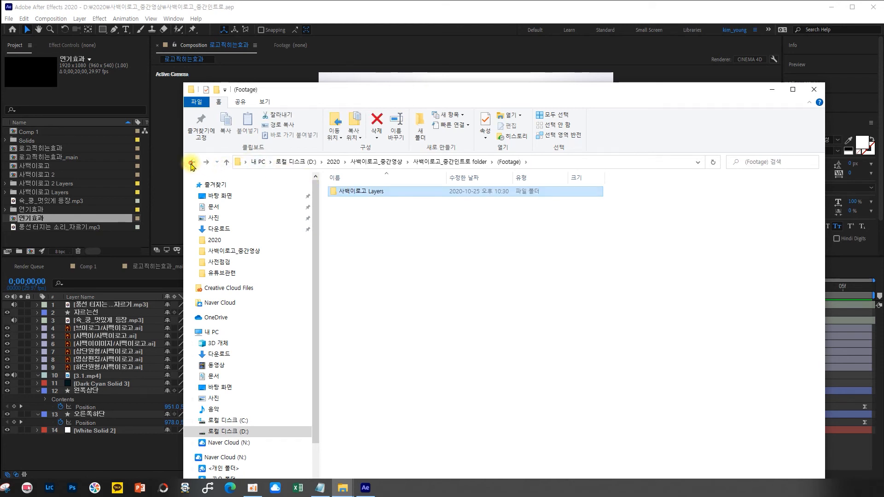
click(191, 163)
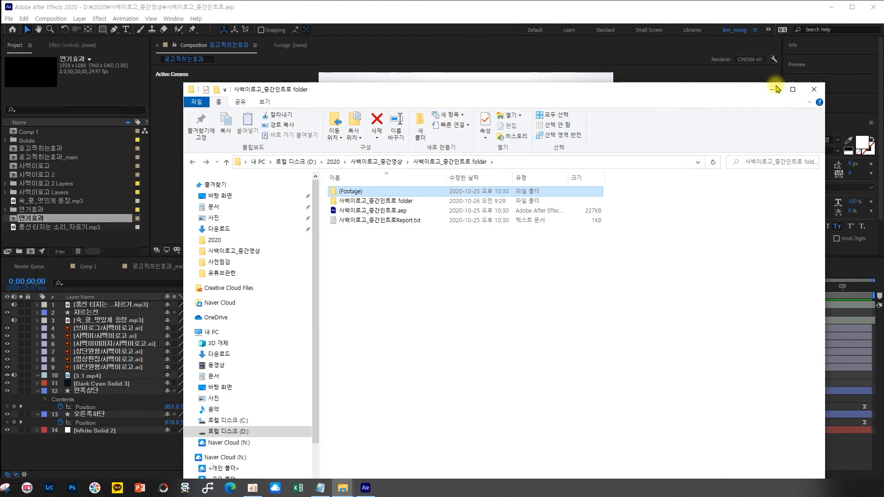
click(814, 93)
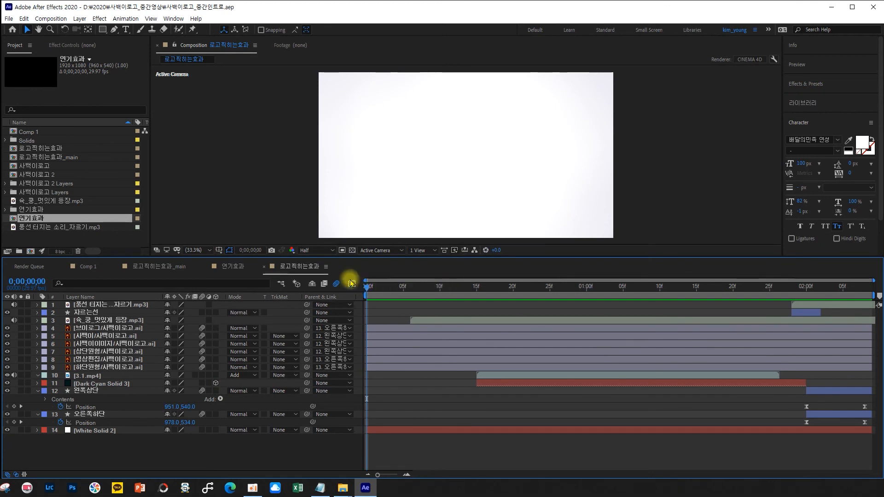
Send the 로고찍히는효과 composition to the Adobe Media Encoder queue
click(8, 18)
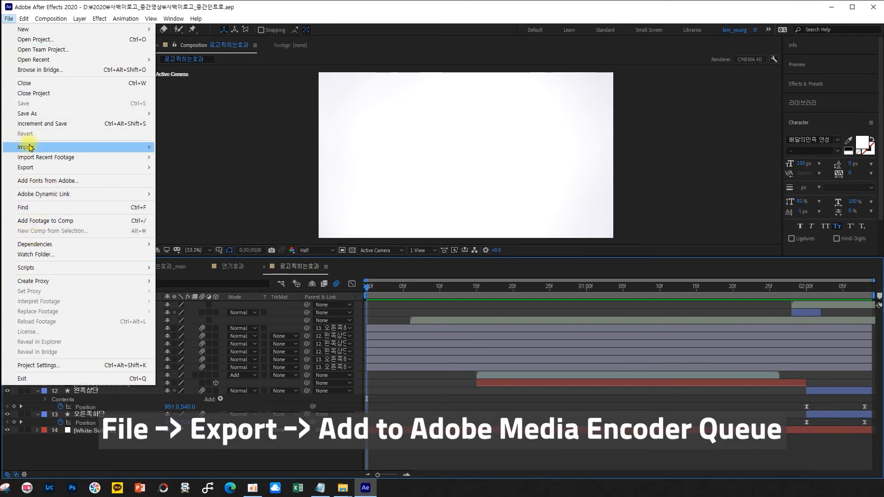
mouse_move(37, 168)
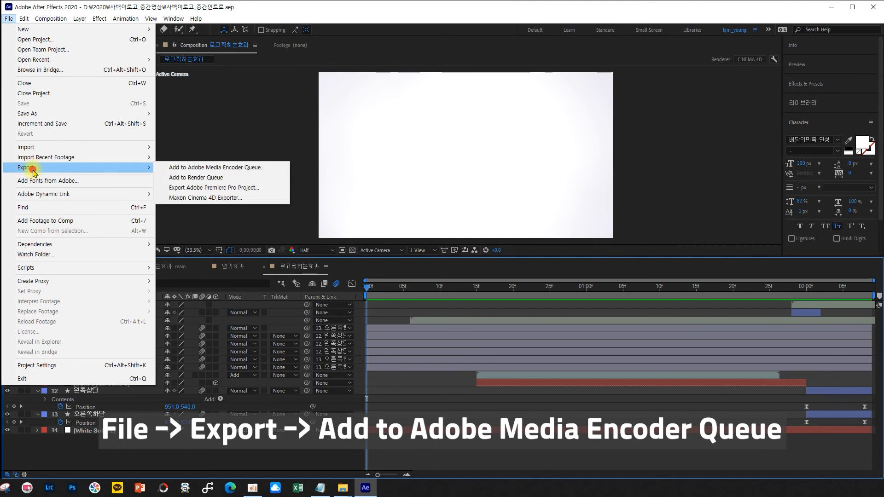
click(208, 169)
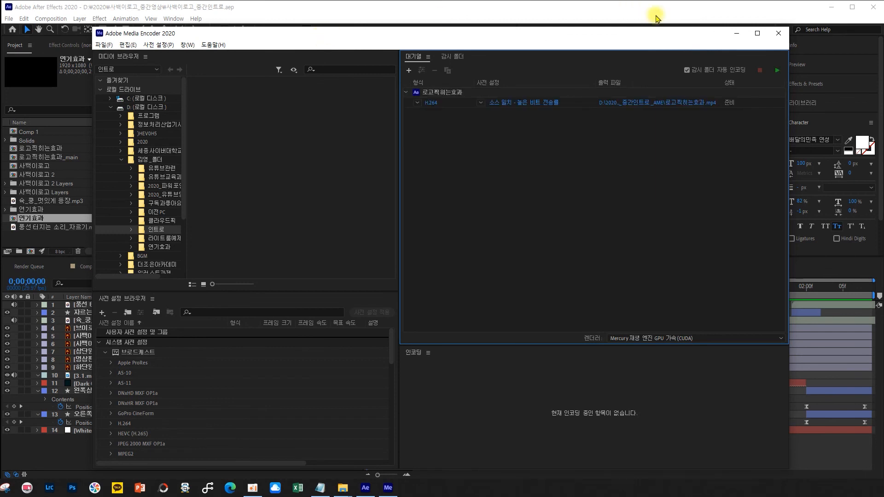
Set the output file to 로고찍히는효과.mp4 in D:\2020 and encode the queue as H.264, closing Media Encoder when finished
click(694, 102)
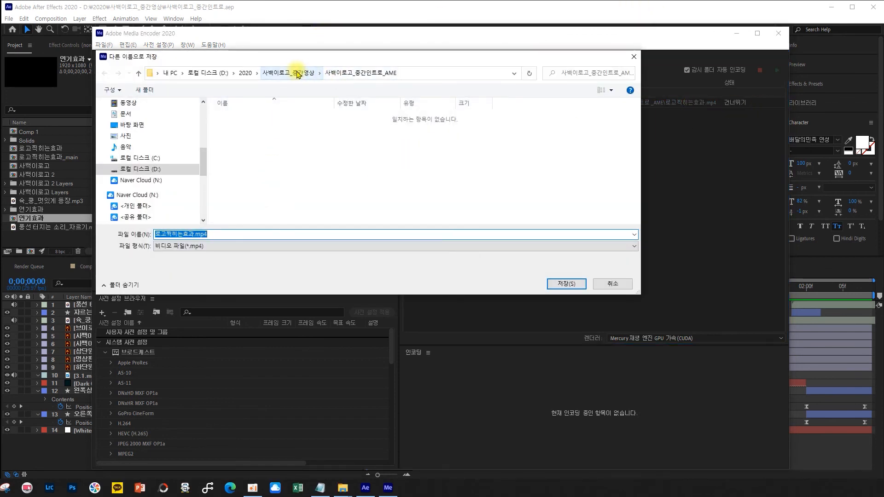
click(299, 74)
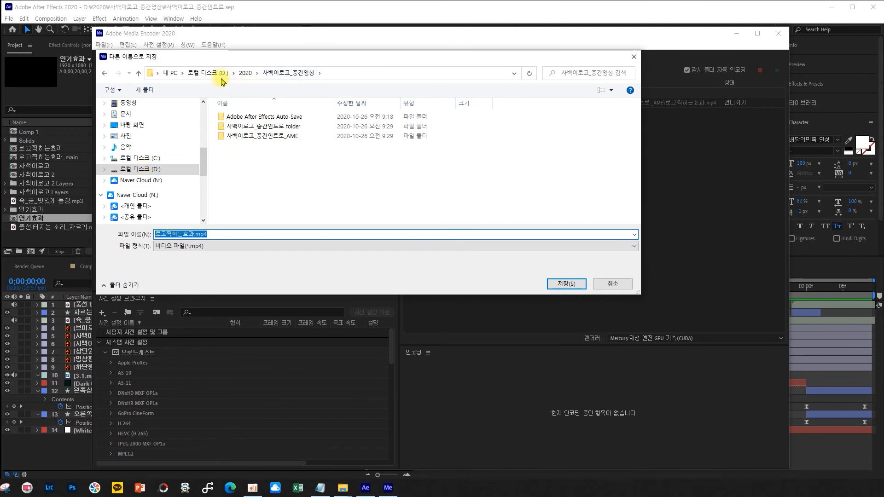
click(244, 74)
click(223, 235)
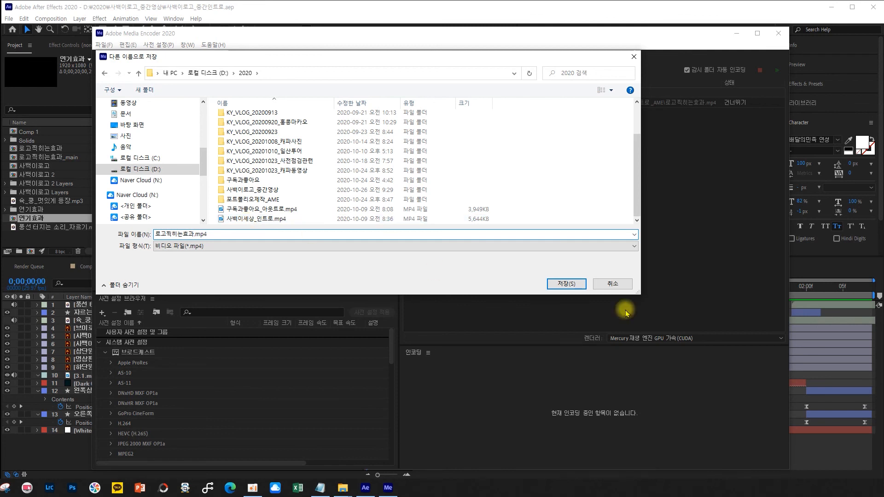
click(563, 283)
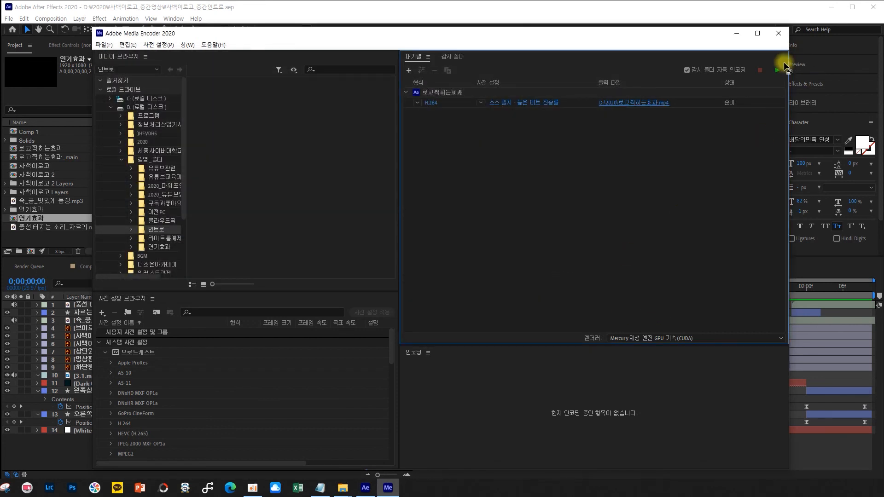
click(775, 73)
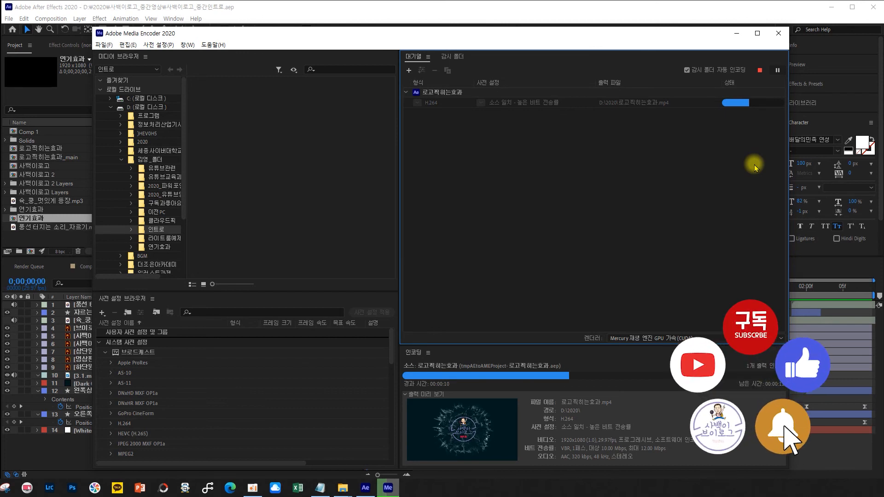
click(778, 34)
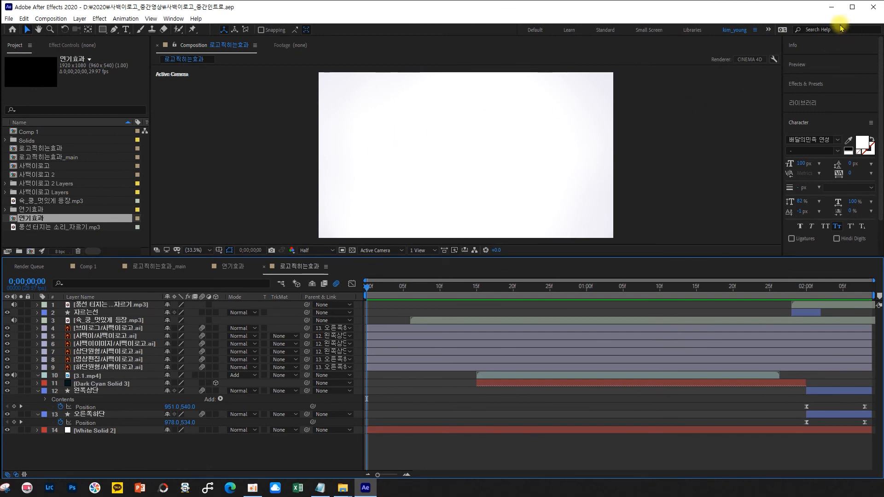
Switch to File Explorer and play the exported 로고찍히는효과.mp4 from the 2020 folder on drive D
click(832, 7)
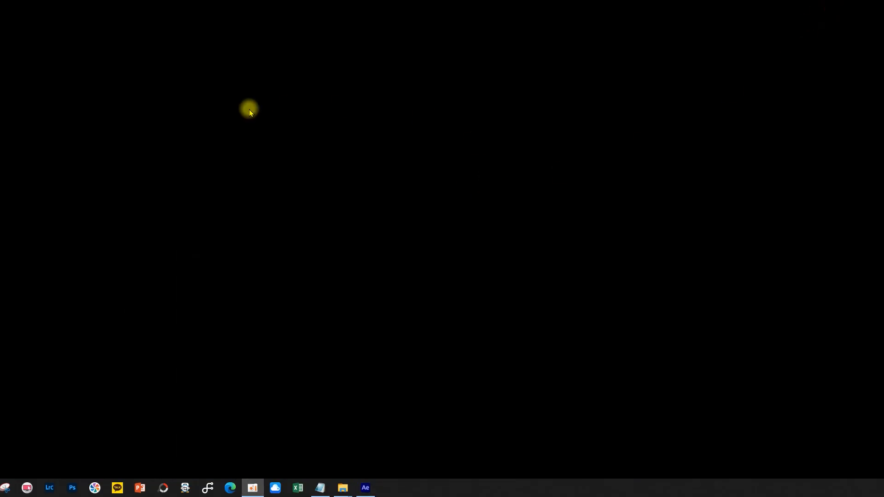
key(super+e)
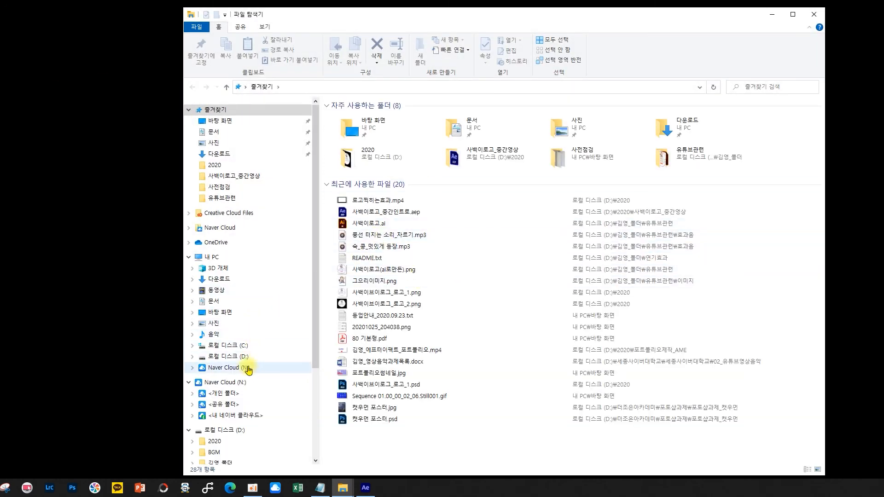
click(235, 356)
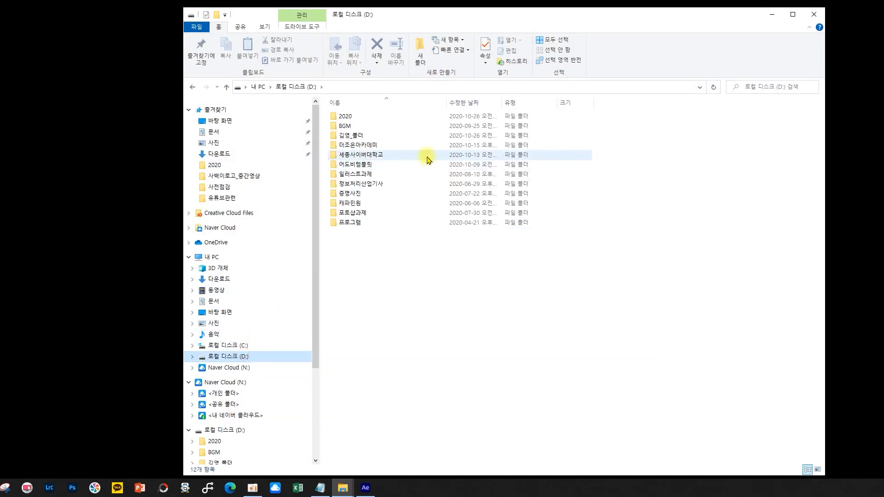
double_click(346, 116)
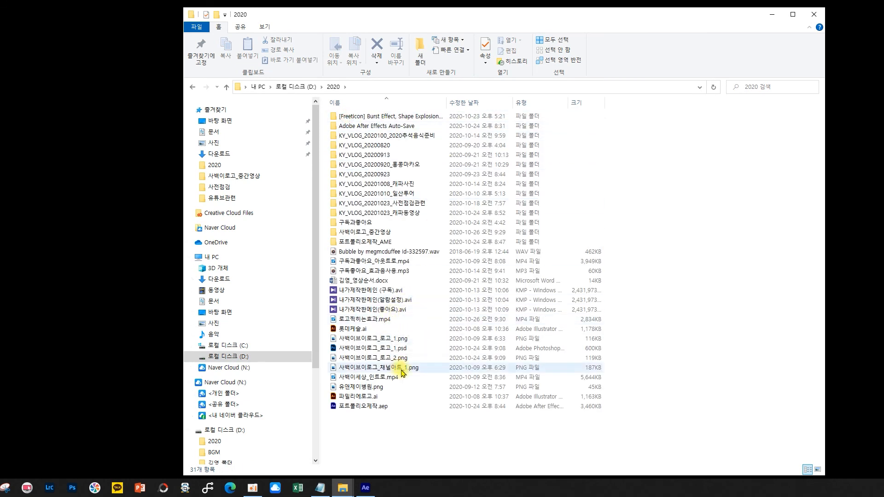
double_click(373, 319)
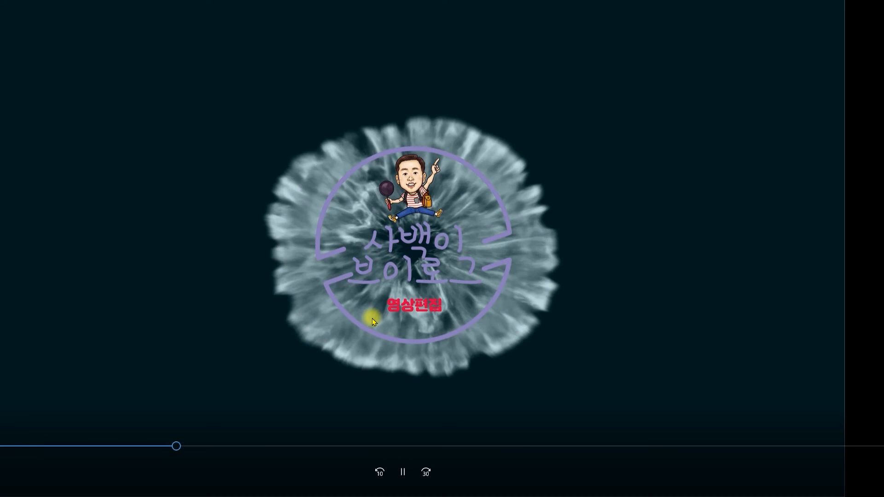